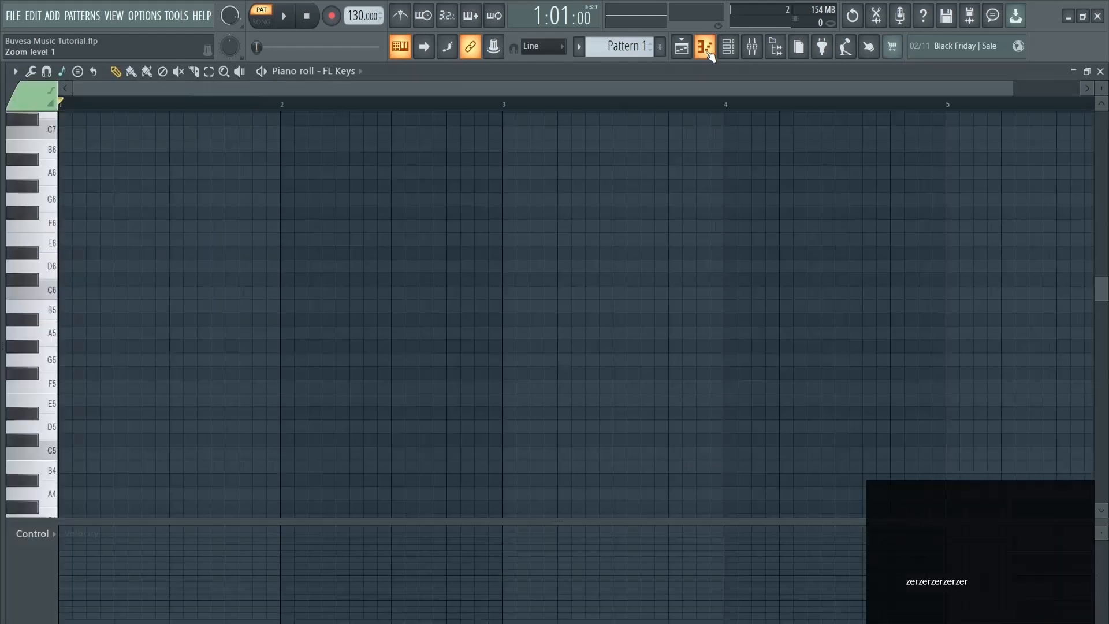
Close the current piano roll and reopen FL Keys' piano roll from the Channel rack
{"action": "left_click", "coordinate": [709, 53]}
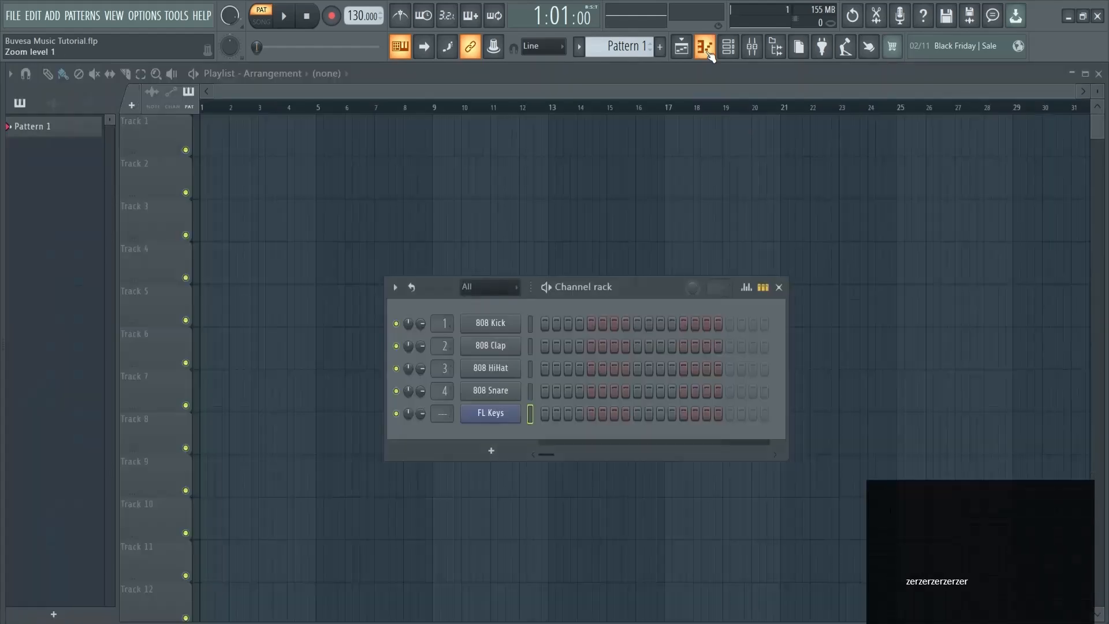
{"action": "right_click", "coordinate": [493, 414]}
{"action": "left_click", "coordinate": [545, 410]}
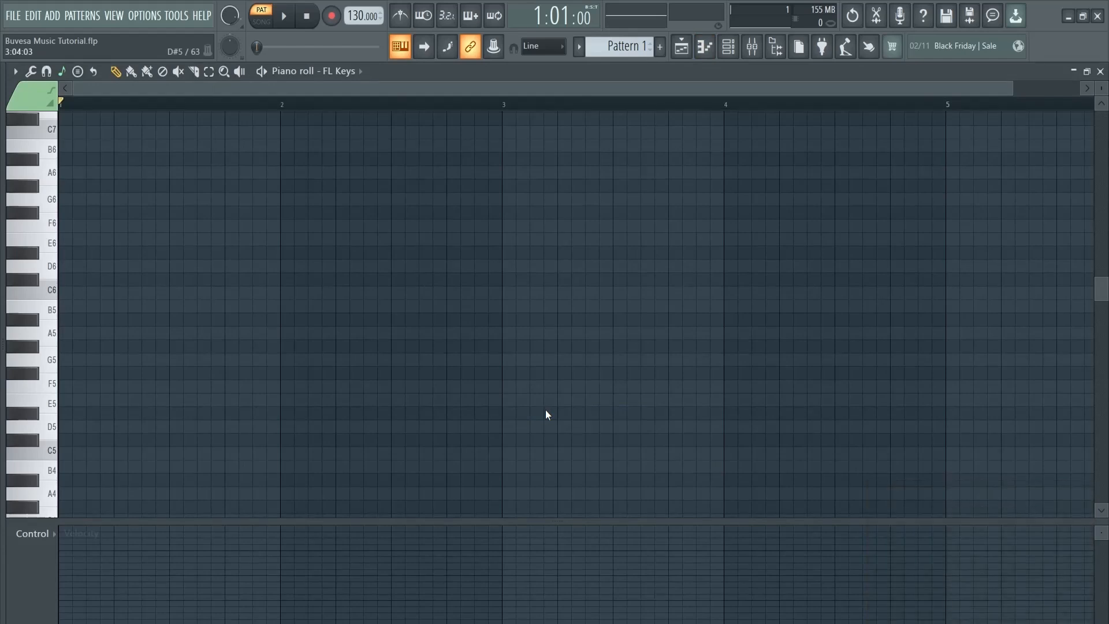
Set the piano roll grid contrast to Low, then High, and time segments to Bars
{"action": "left_click", "coordinate": [15, 72]}
{"action": "mouse_move", "coordinate": [54, 141]}
{"action": "mouse_move", "coordinate": [200, 167]}
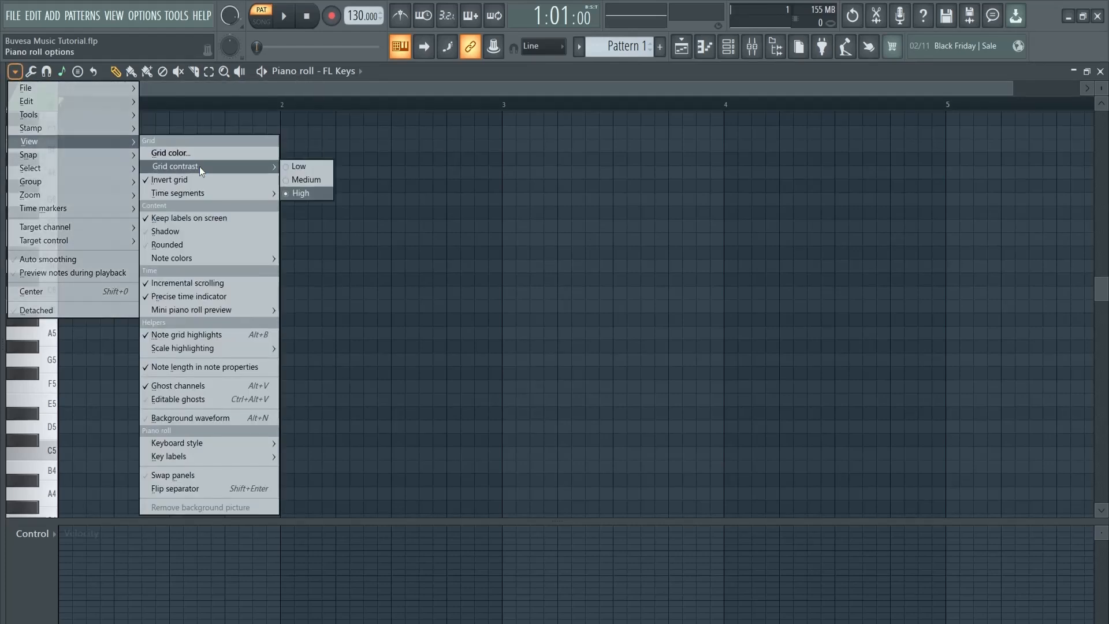
{"action": "left_click", "coordinate": [300, 167]}
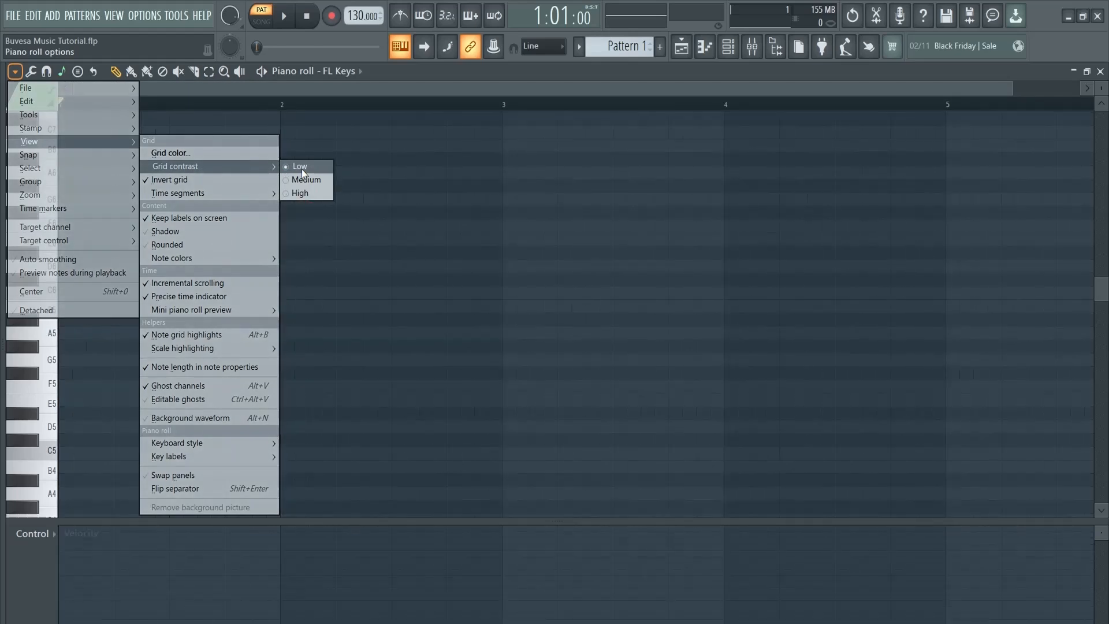
{"action": "left_click", "coordinate": [313, 193]}
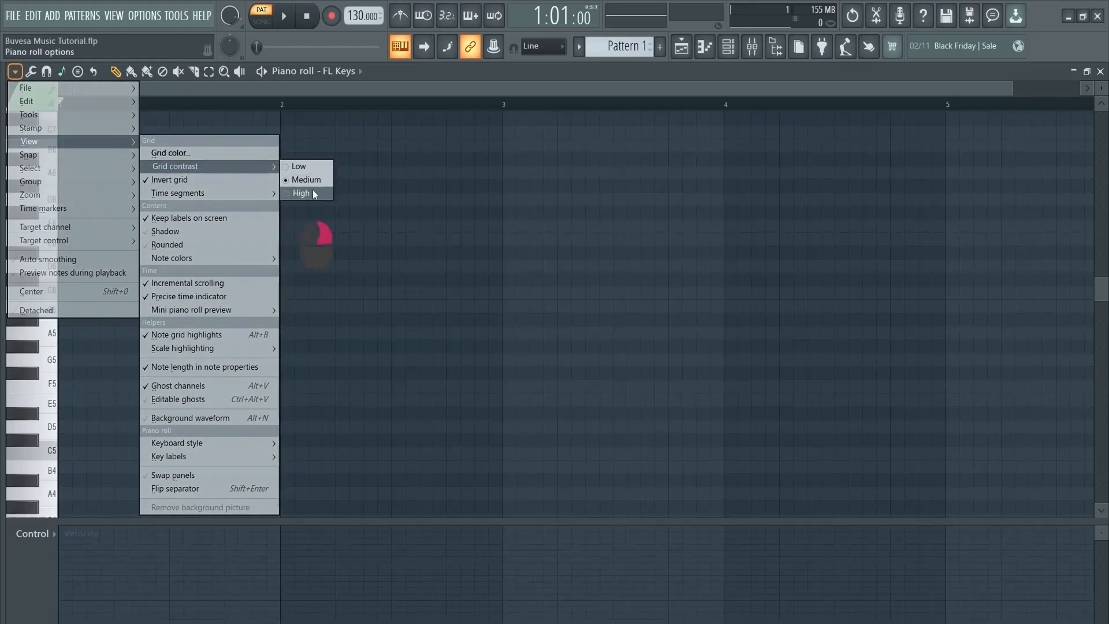
{"action": "mouse_move", "coordinate": [264, 191]}
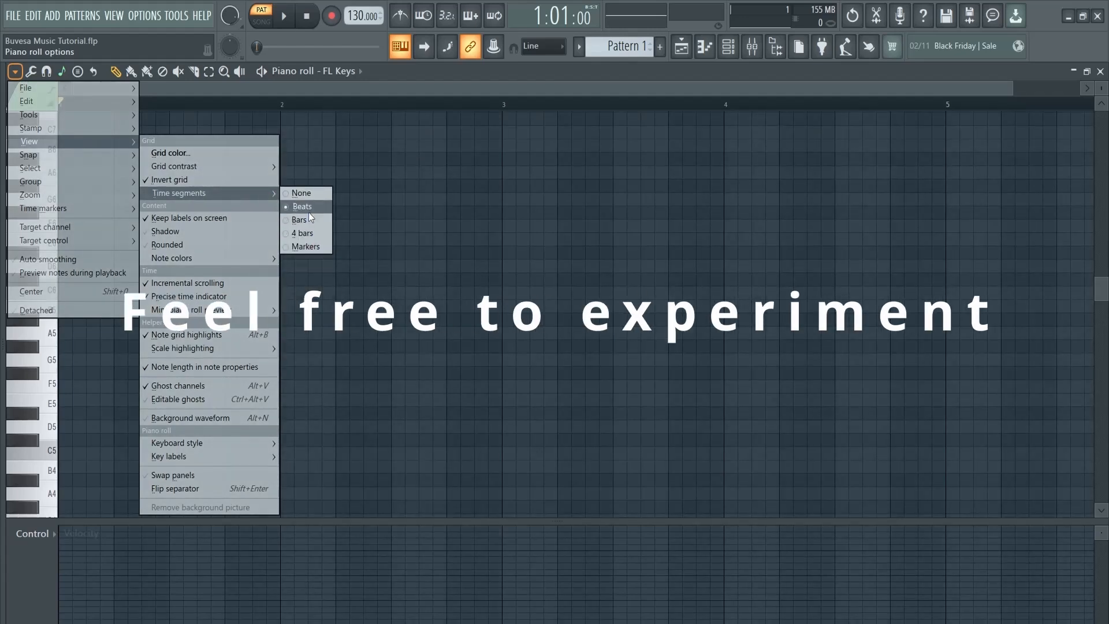
{"action": "left_click", "coordinate": [310, 220]}
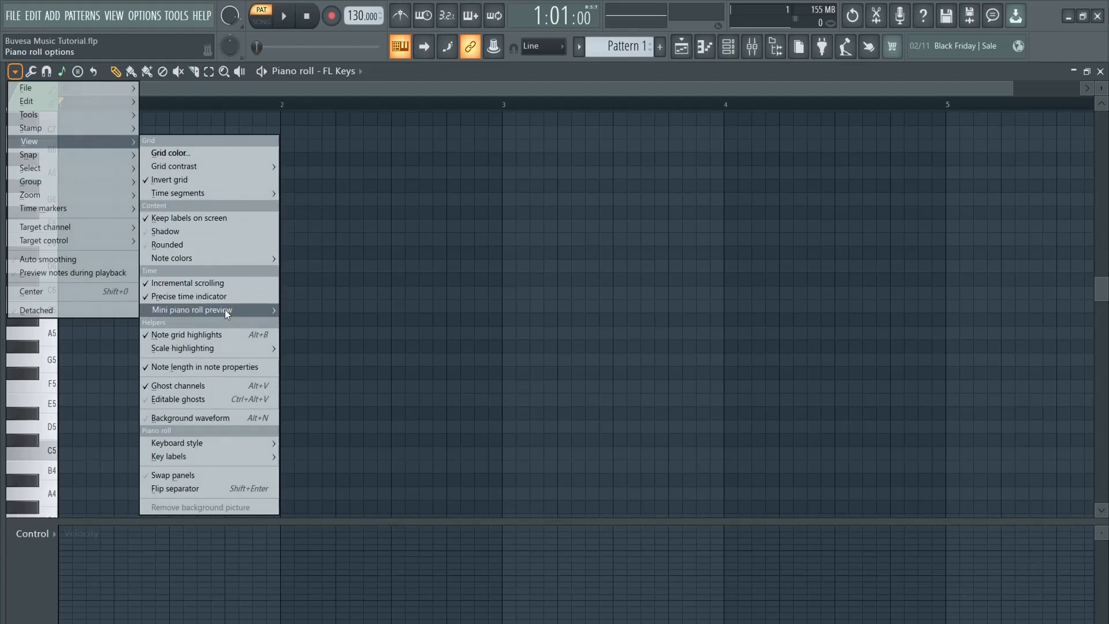
Set scale highlighting to Major (Ionian) with root C, and turn off ghost channels
{"action": "mouse_move", "coordinate": [224, 345]}
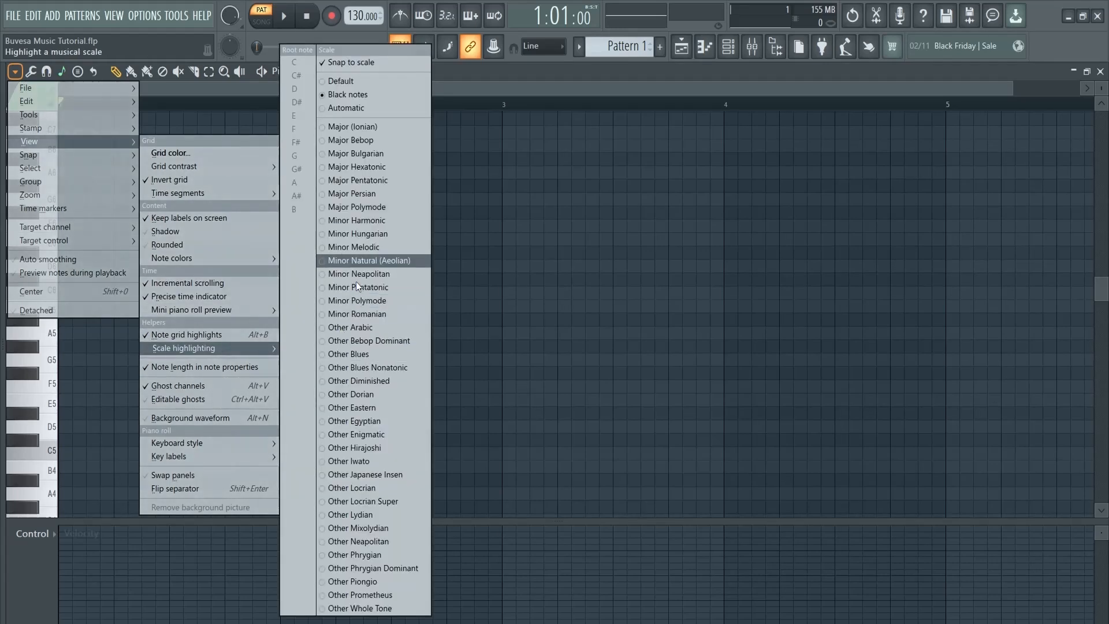
{"action": "left_click", "coordinate": [344, 82]}
{"action": "left_click", "coordinate": [346, 109]}
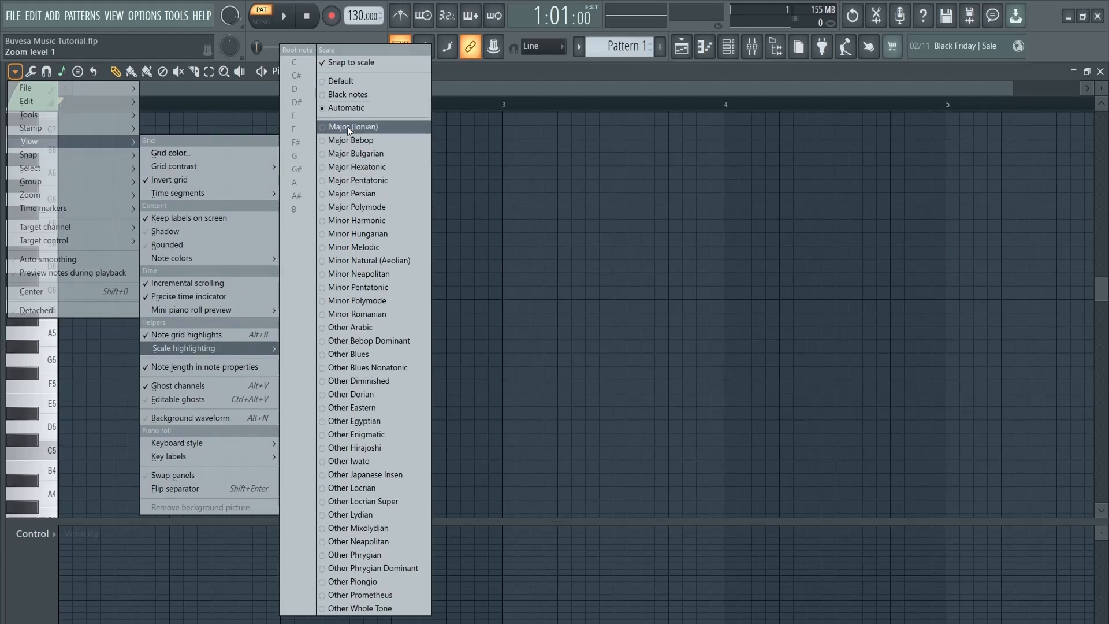
{"action": "left_click", "coordinate": [348, 128]}
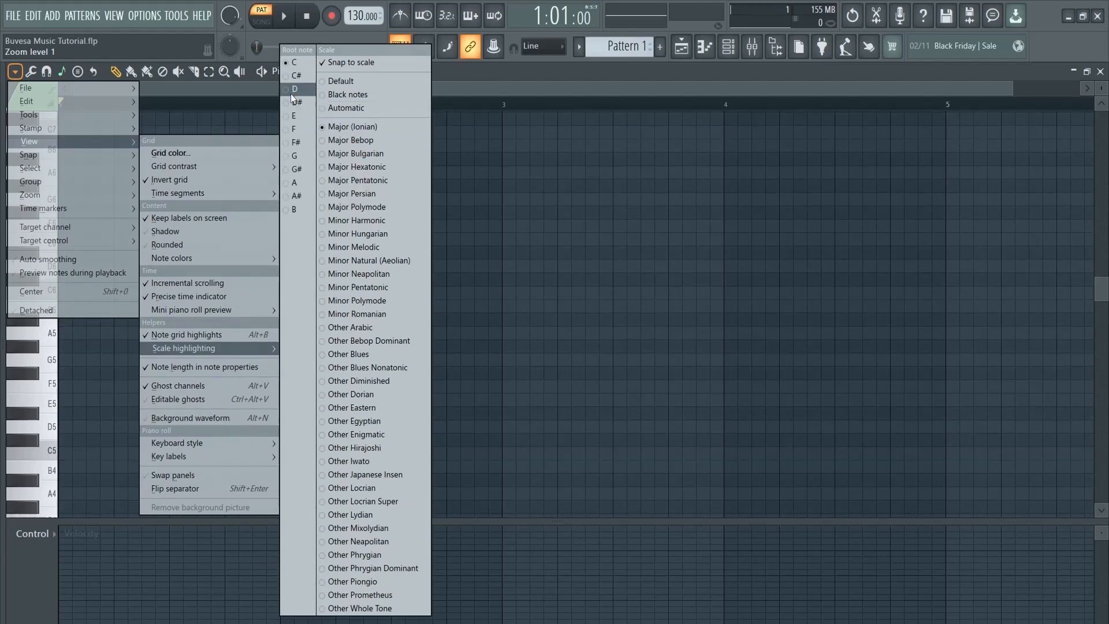
{"action": "left_click", "coordinate": [299, 63]}
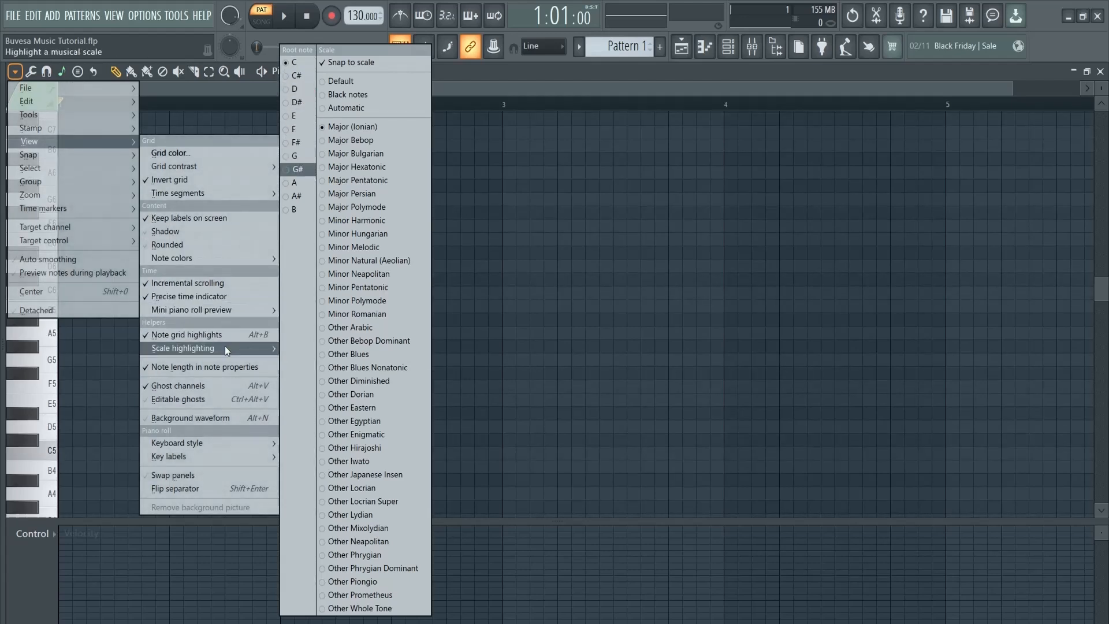
{"action": "left_click", "coordinate": [220, 386]}
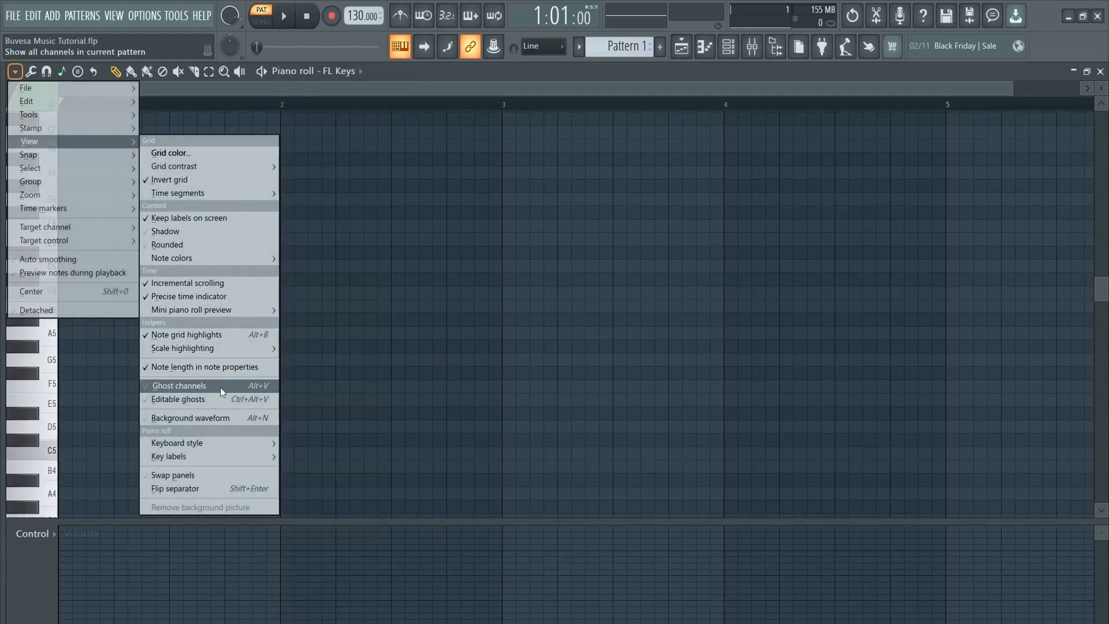
Re-enable ghost channels, try each keyboard style, and set key labels to All notes
{"action": "left_click", "coordinate": [220, 387]}
{"action": "mouse_move", "coordinate": [227, 441]}
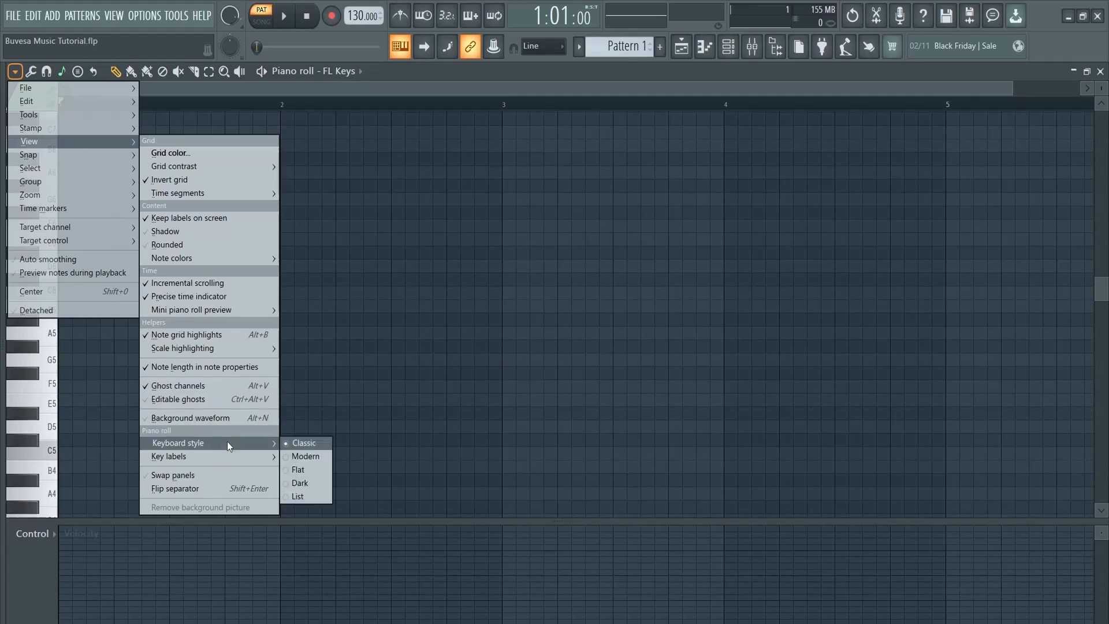
{"action": "left_click", "coordinate": [308, 497]}
{"action": "left_click", "coordinate": [306, 483]}
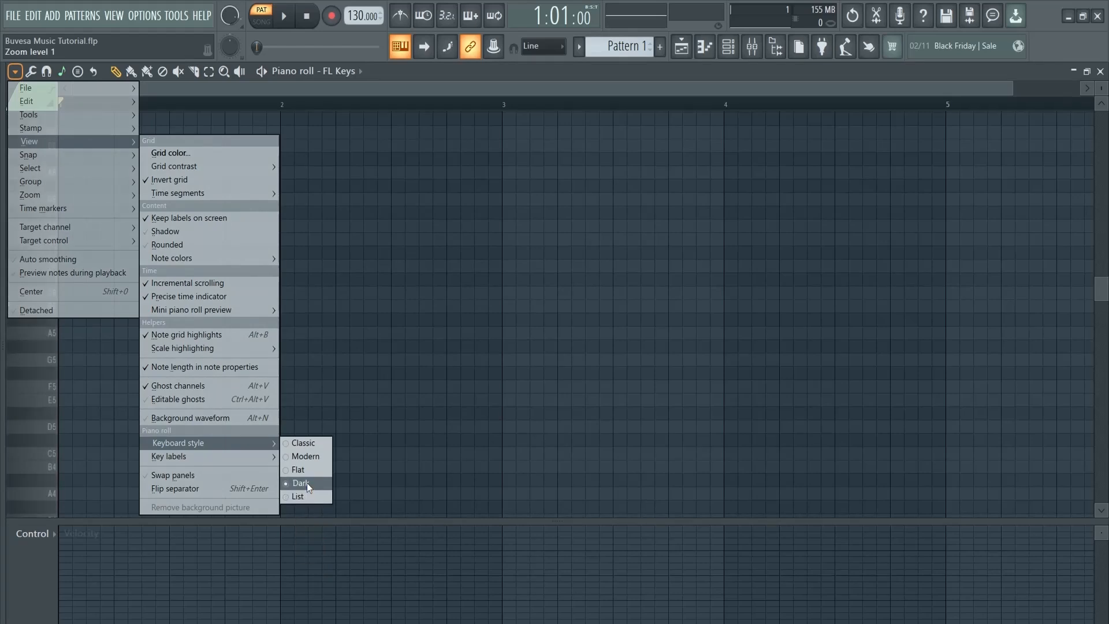
{"action": "left_click", "coordinate": [306, 471]}
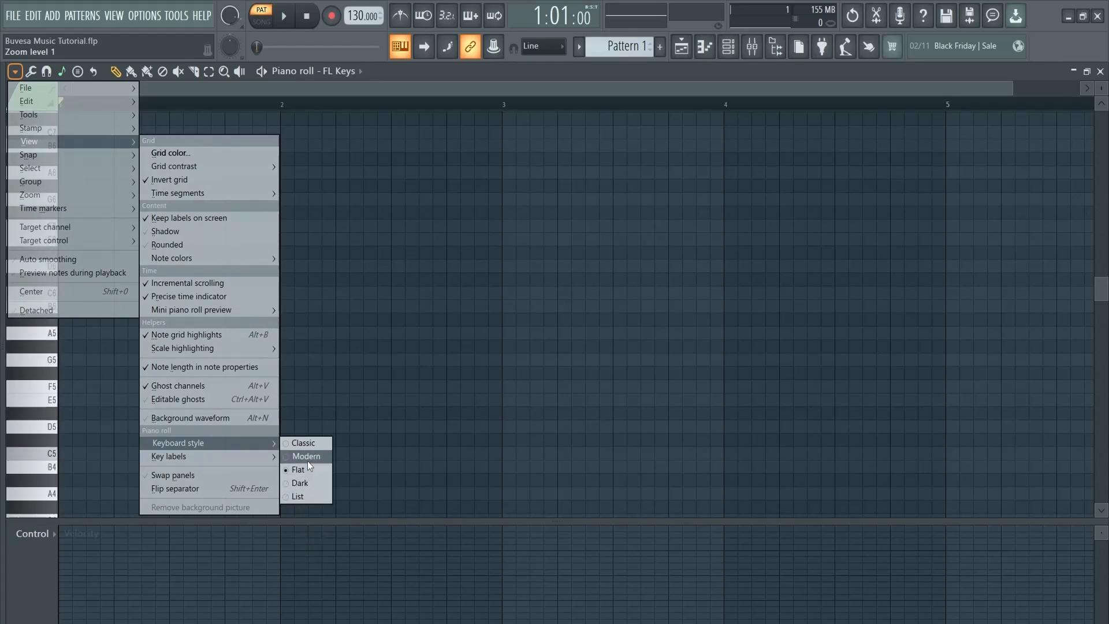
{"action": "left_click", "coordinate": [307, 456]}
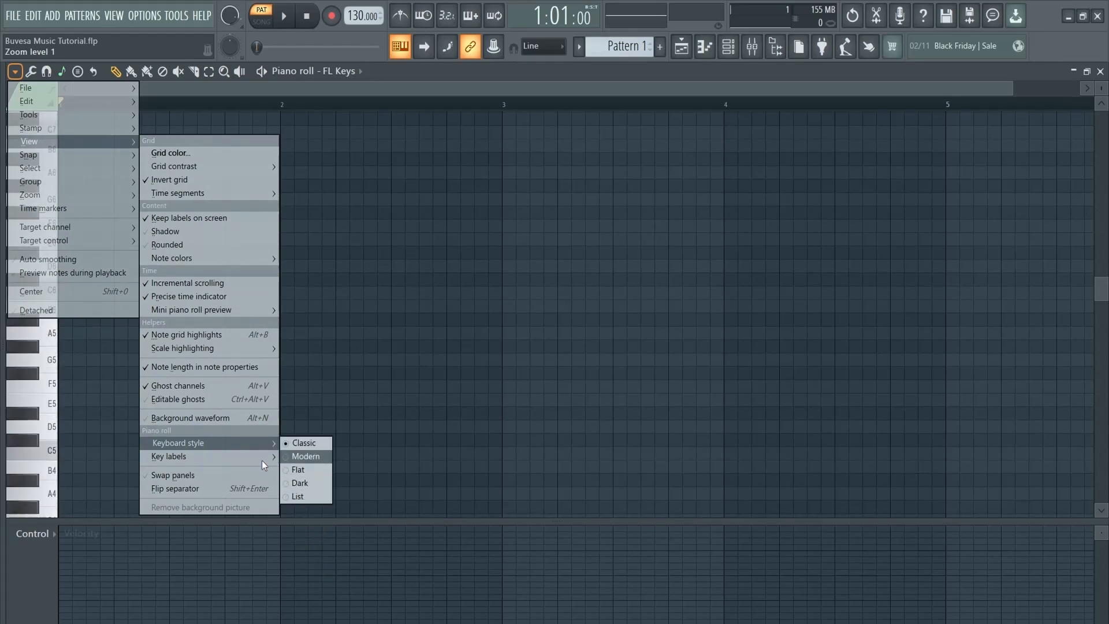
{"action": "mouse_move", "coordinate": [250, 458]}
{"action": "left_click", "coordinate": [306, 457]}
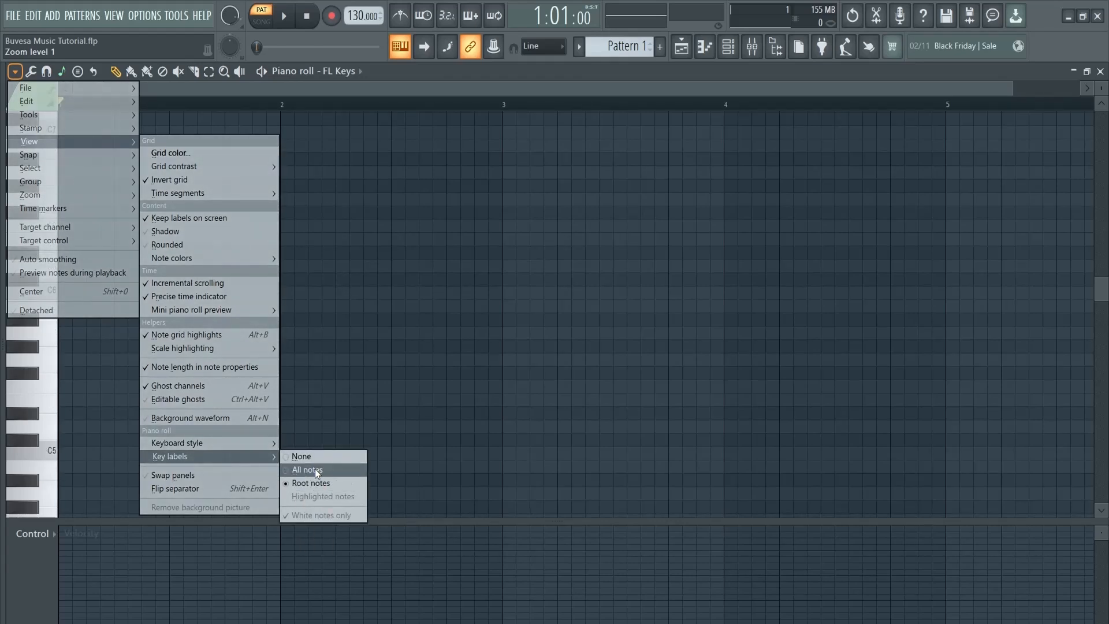
{"action": "left_click", "coordinate": [315, 467]}
Toggle Allow resizing from left in the piano roll Edit options
{"action": "left_click", "coordinate": [15, 71]}
{"action": "mouse_move", "coordinate": [32, 98]}
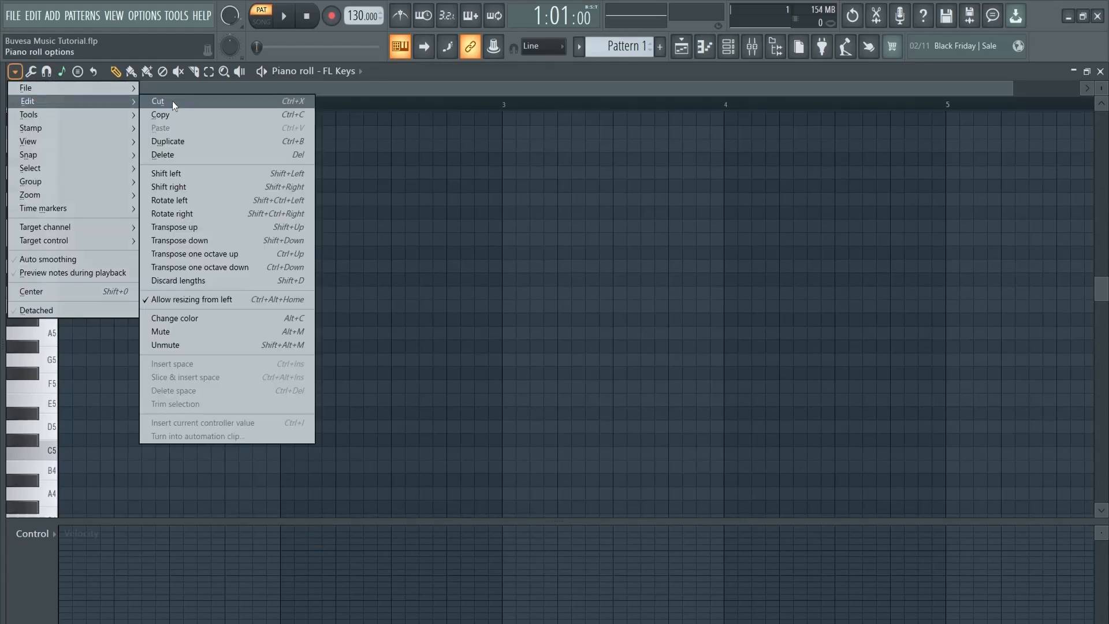
{"action": "right_click", "coordinate": [210, 300]}
{"action": "left_click", "coordinate": [247, 303]}
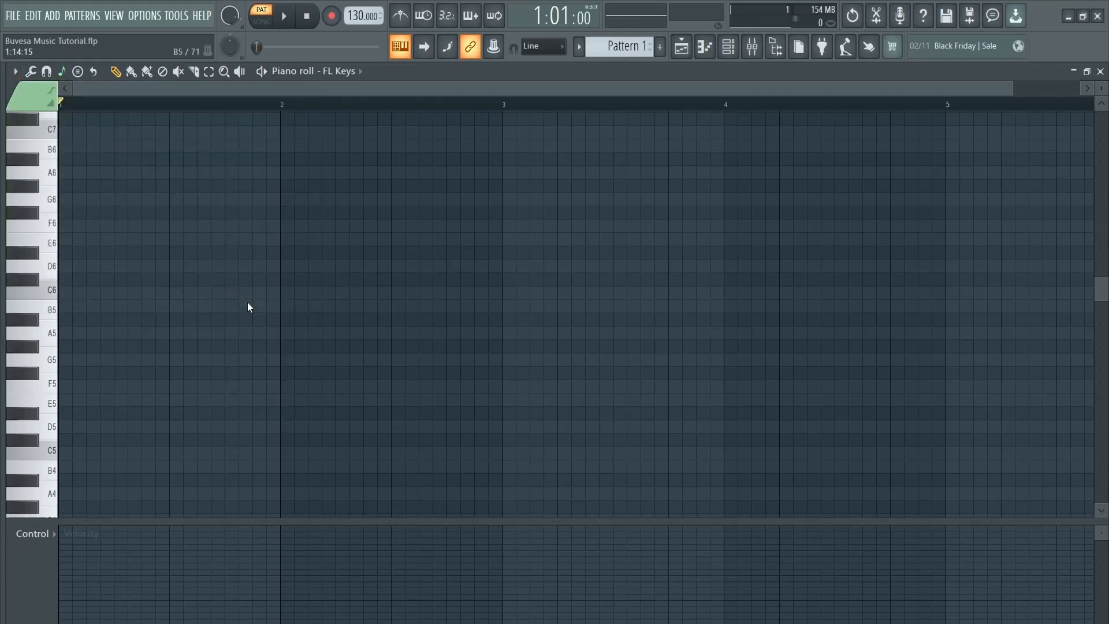
{"action": "left_click", "coordinate": [134, 266]}
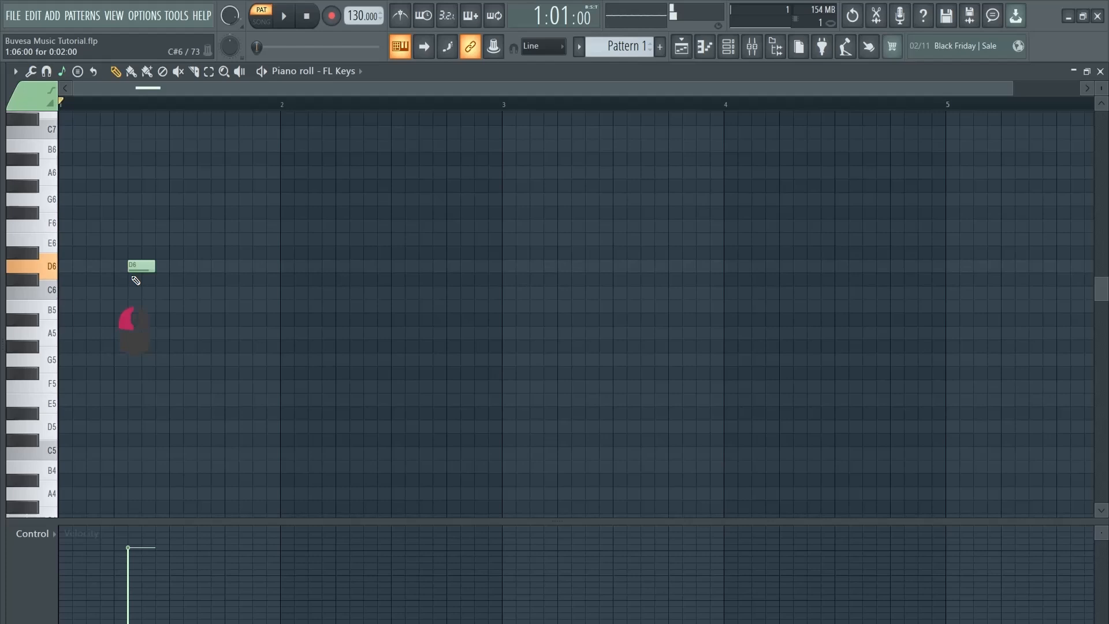
{"action": "left_click", "coordinate": [170, 240]}
{"action": "left_click", "coordinate": [217, 198]}
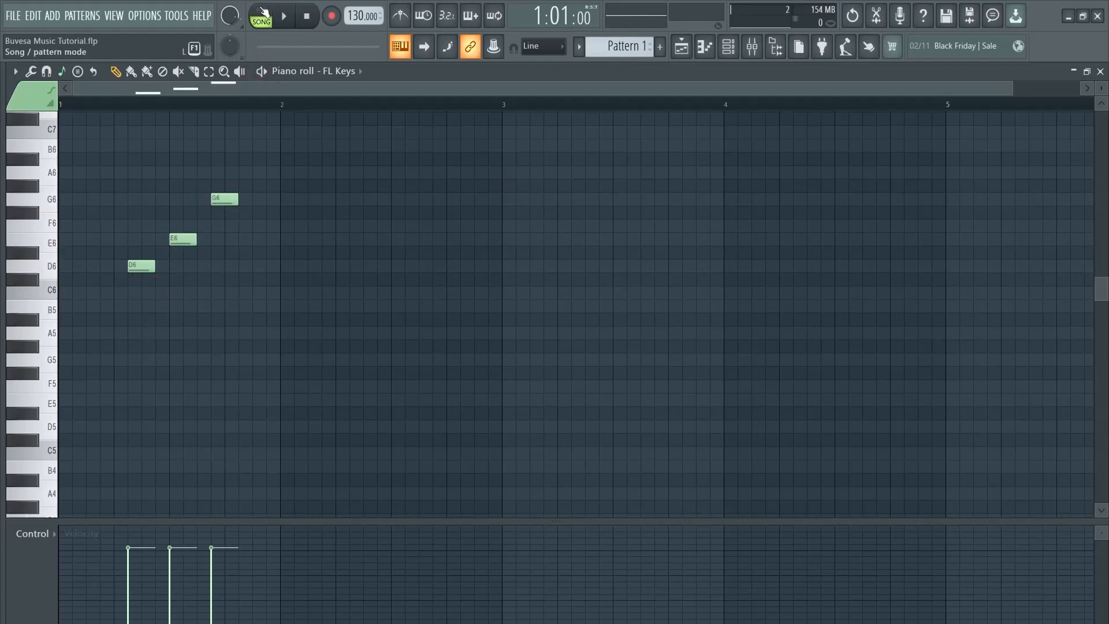
{"action": "left_click", "coordinate": [283, 18]}
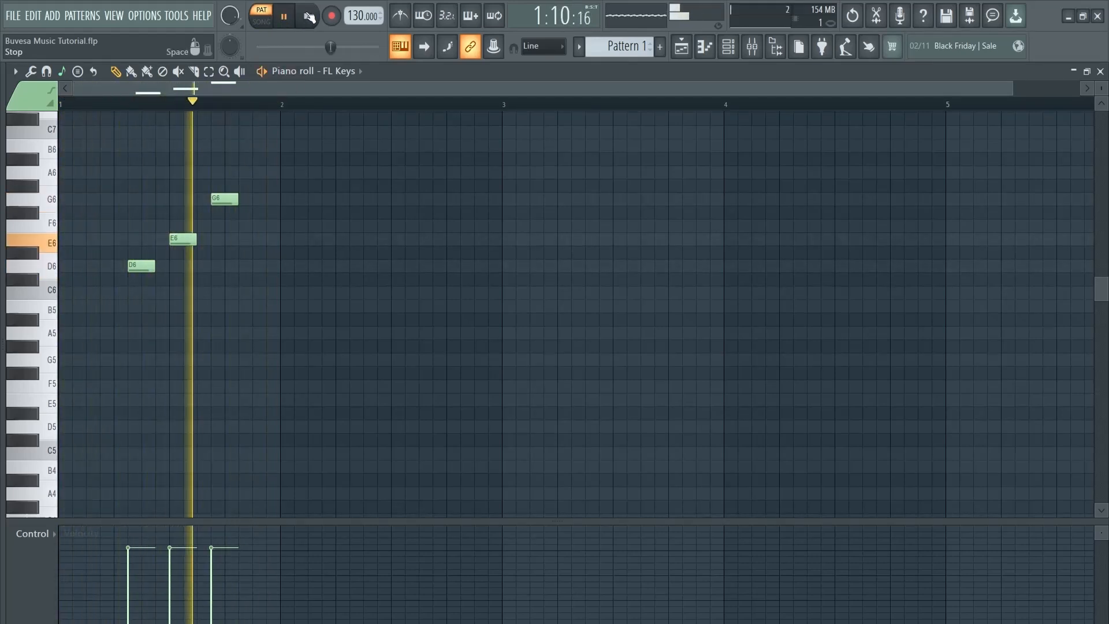
{"action": "left_click", "coordinate": [307, 17]}
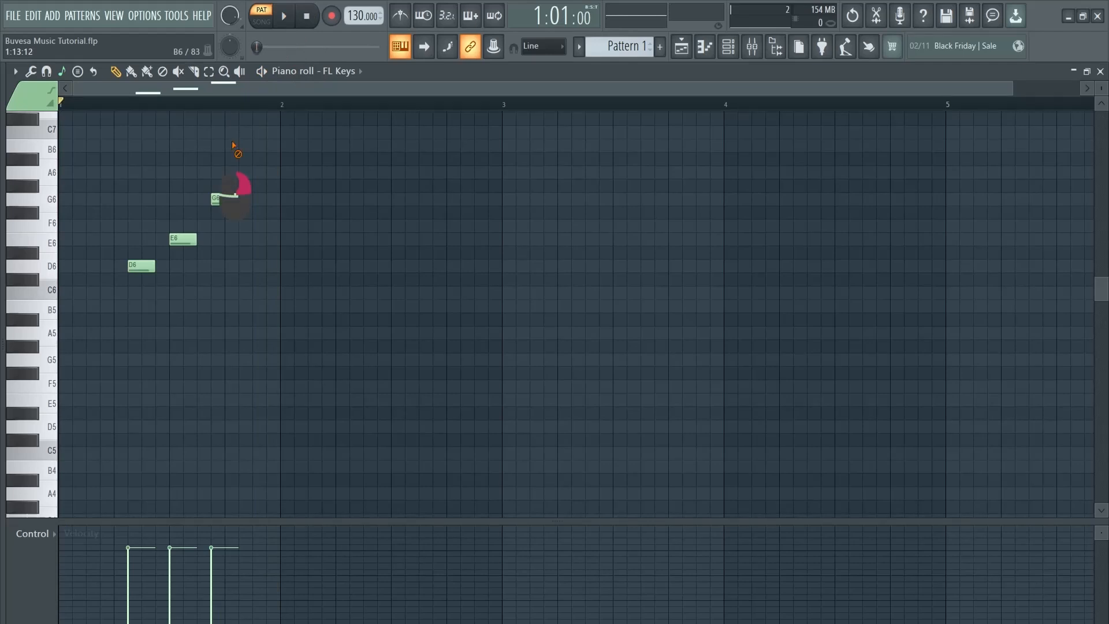
{"action": "right_click", "coordinate": [224, 199]}
{"action": "right_click", "coordinate": [179, 239]}
{"action": "right_click", "coordinate": [144, 267]}
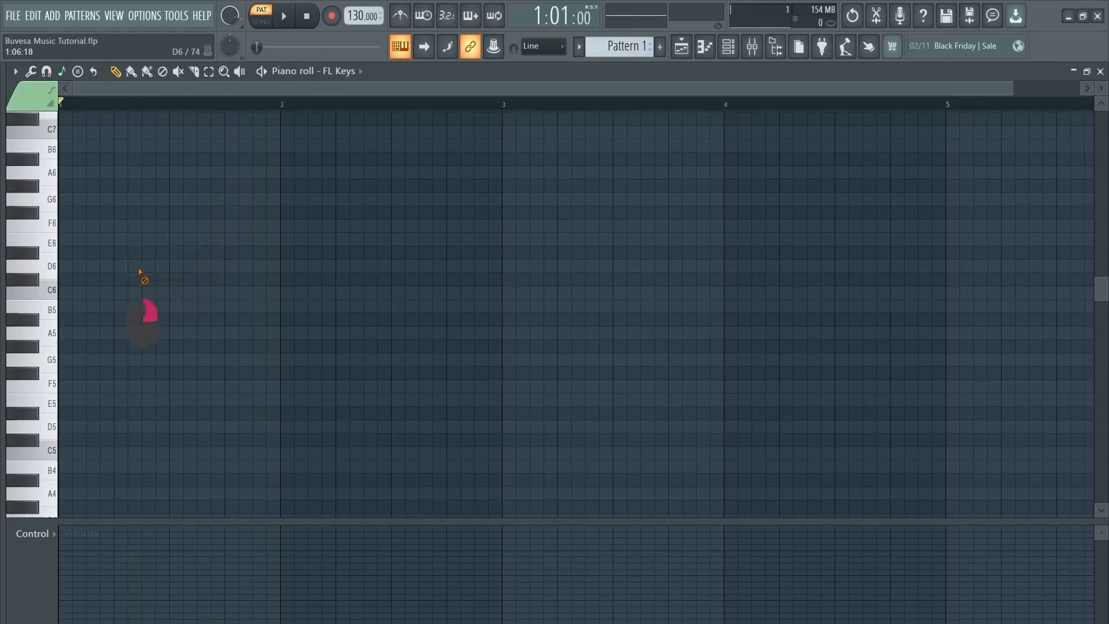
Add a C6 note spanning most of bar 1, followed by an E6 note
{"action": "left_click", "coordinate": [96, 294]}
{"action": "left_click_drag", "start_coordinate": [113, 293], "coordinate": [168, 291]}
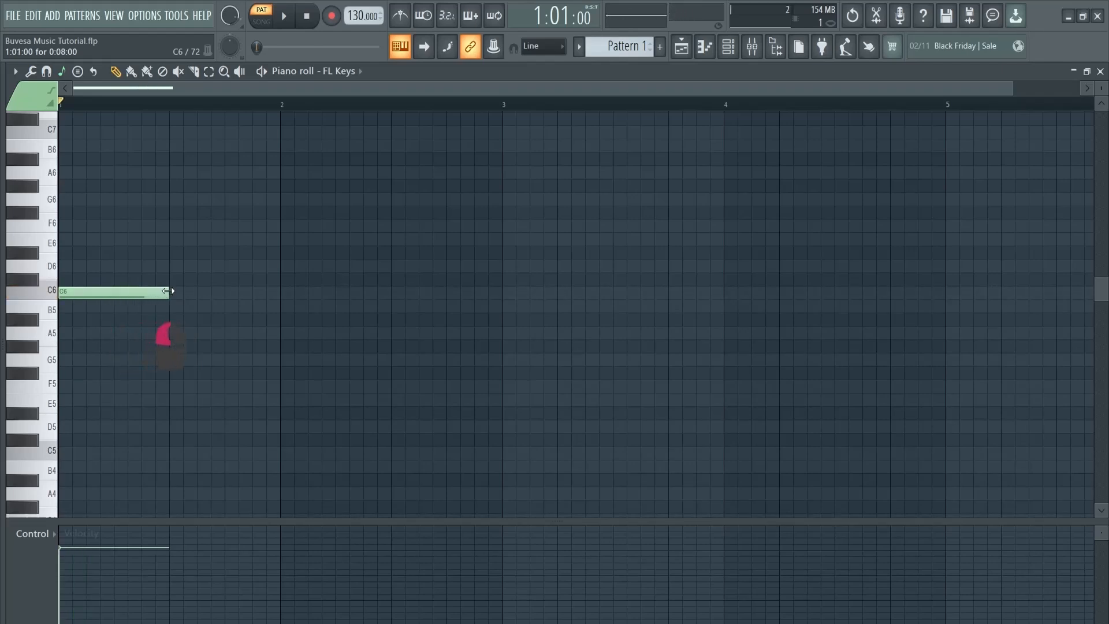
{"action": "left_click", "coordinate": [171, 238]}
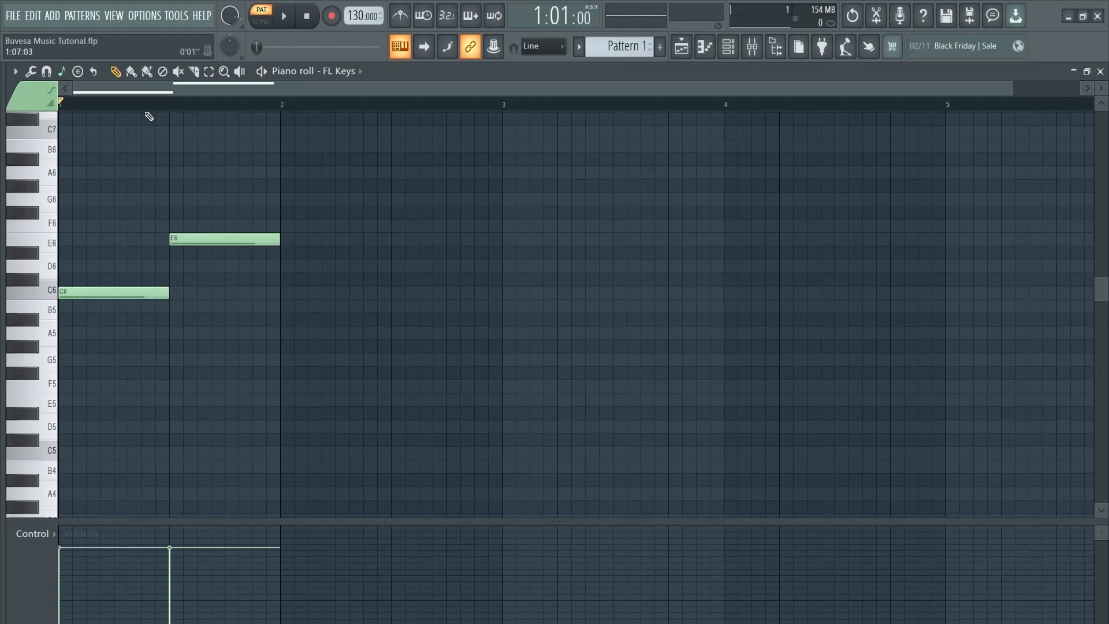
Paint a run of short C6 notes in bar 2, then erase it and the D6 notes
{"action": "left_click_drag", "start_coordinate": [286, 274], "coordinate": [632, 266]}
{"action": "left_click", "coordinate": [147, 71]}
{"action": "left_click_drag", "start_coordinate": [273, 293], "coordinate": [456, 296]}
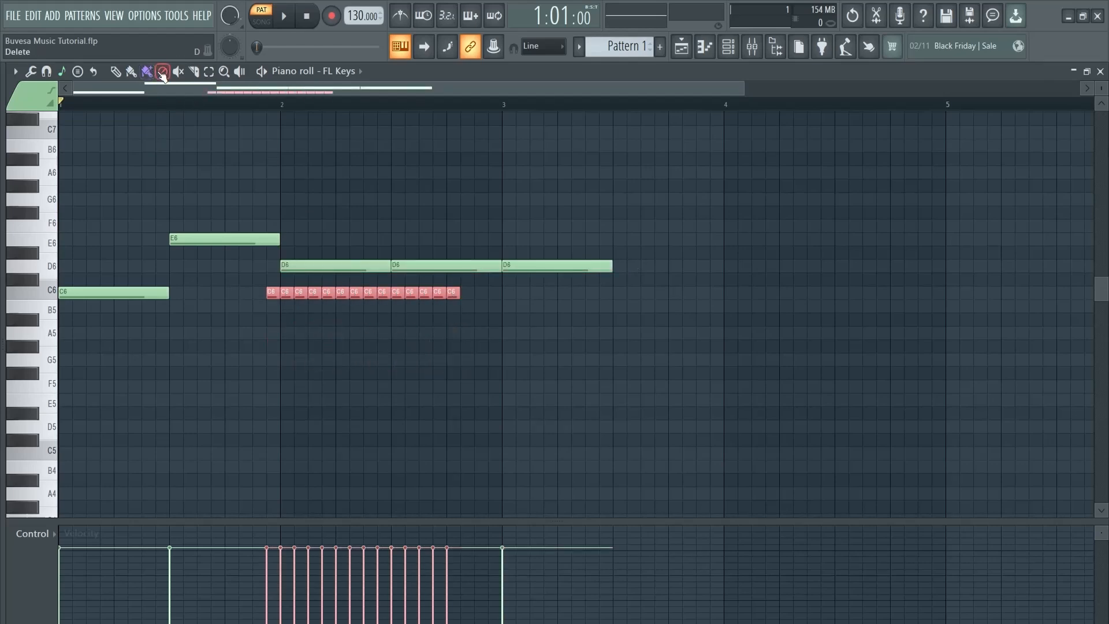
{"action": "left_click_drag", "start_coordinate": [267, 293], "coordinate": [460, 294]}
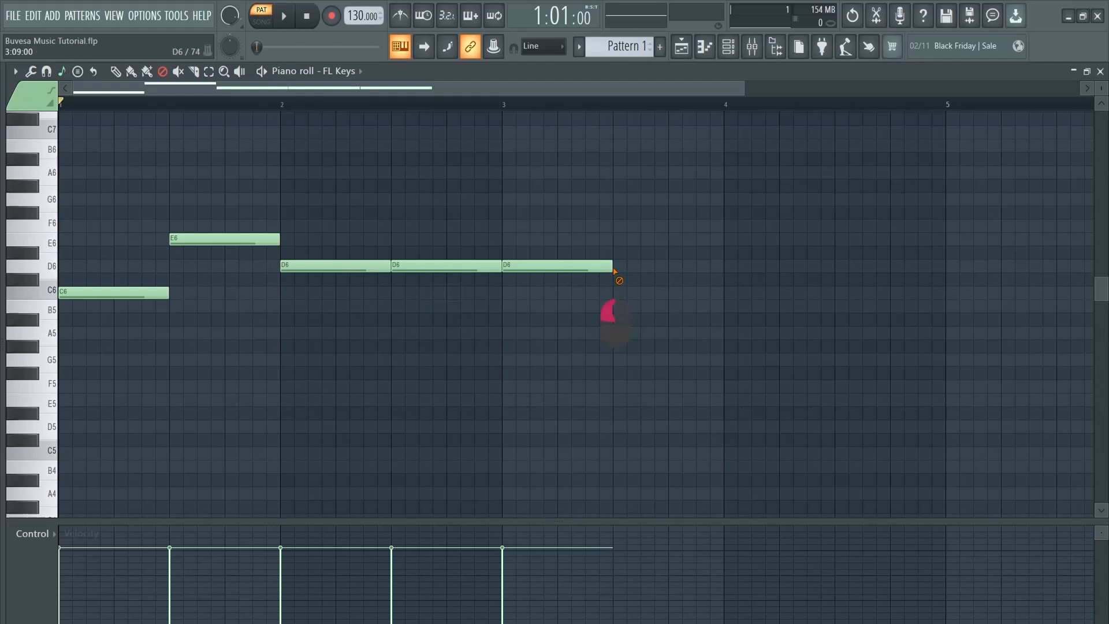
{"action": "left_click_drag", "start_coordinate": [612, 266], "coordinate": [366, 269]}
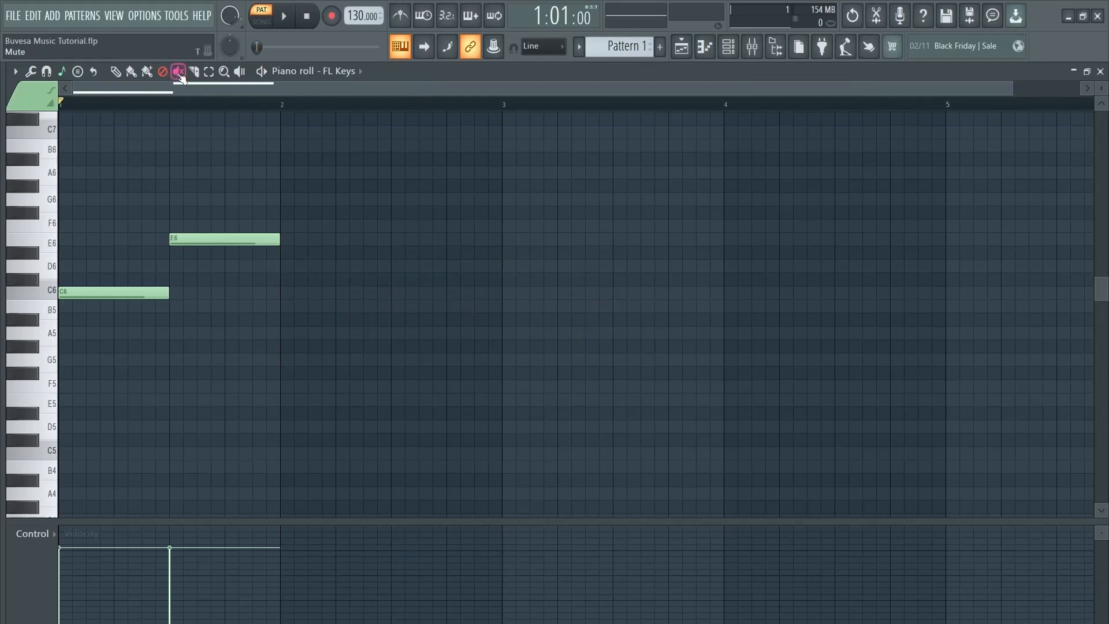
Add C6 and A5 notes under the E6 note and delete the first C6 note
{"action": "left_click", "coordinate": [115, 71]}
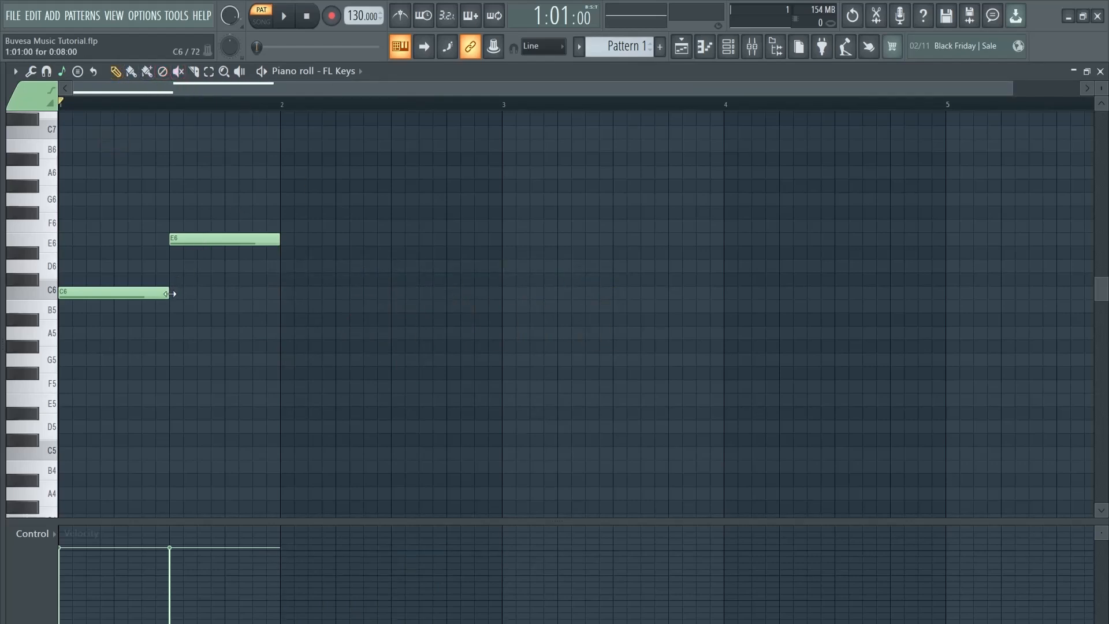
{"action": "left_click", "coordinate": [173, 294]}
{"action": "left_click", "coordinate": [174, 335]}
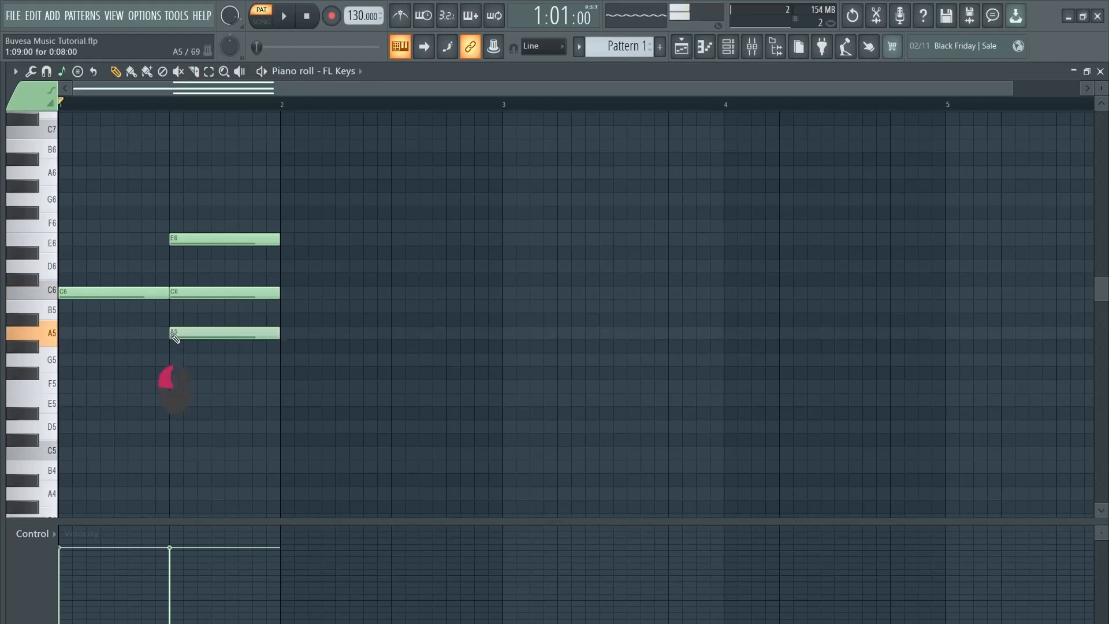
{"action": "right_click", "coordinate": [226, 197], "text": "alt"}
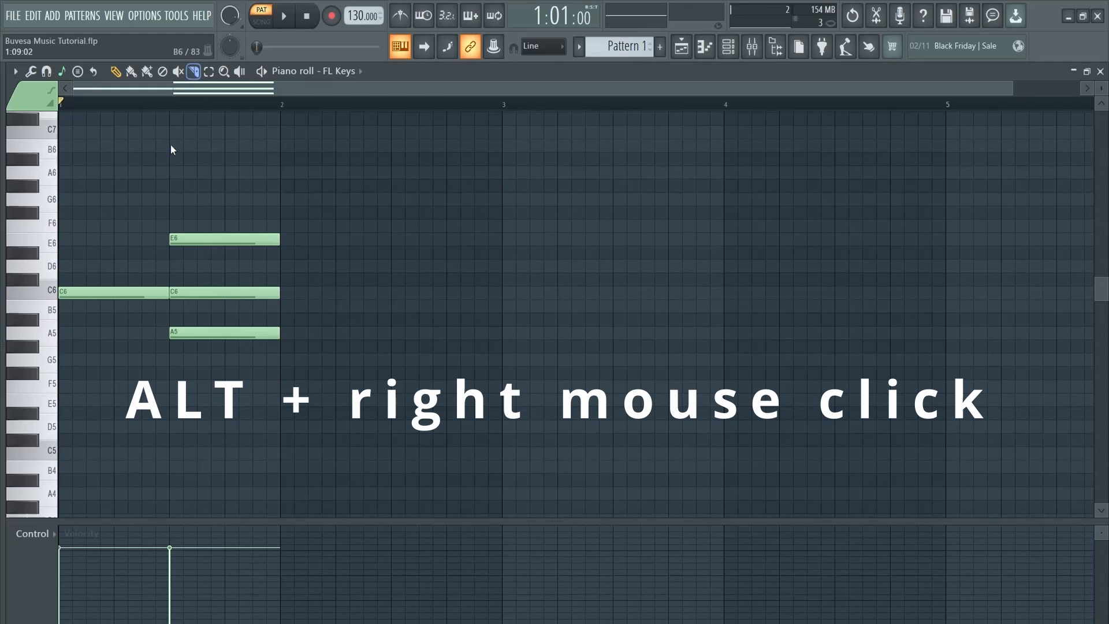
{"action": "right_click", "coordinate": [122, 291]}
Slice the chord diagonally so its notes stagger, then delete the left E6 and A5 pieces
{"action": "left_click", "coordinate": [193, 71]}
{"action": "left_click_drag", "start_coordinate": [184, 212], "coordinate": [184, 373]}
{"action": "key", "text": "ctrl+z"}
{"action": "left_click_drag", "start_coordinate": [183, 203], "coordinate": [205, 381]}
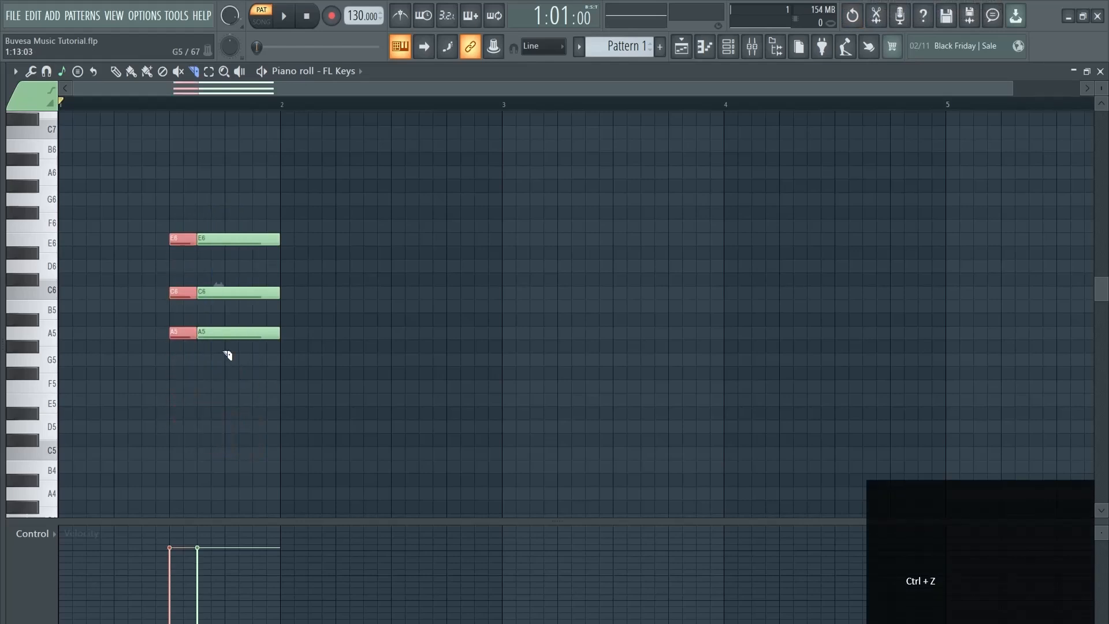
{"action": "key", "text": "ctrl+z"}
{"action": "left_click_drag", "start_coordinate": [194, 217], "coordinate": [168, 383]}
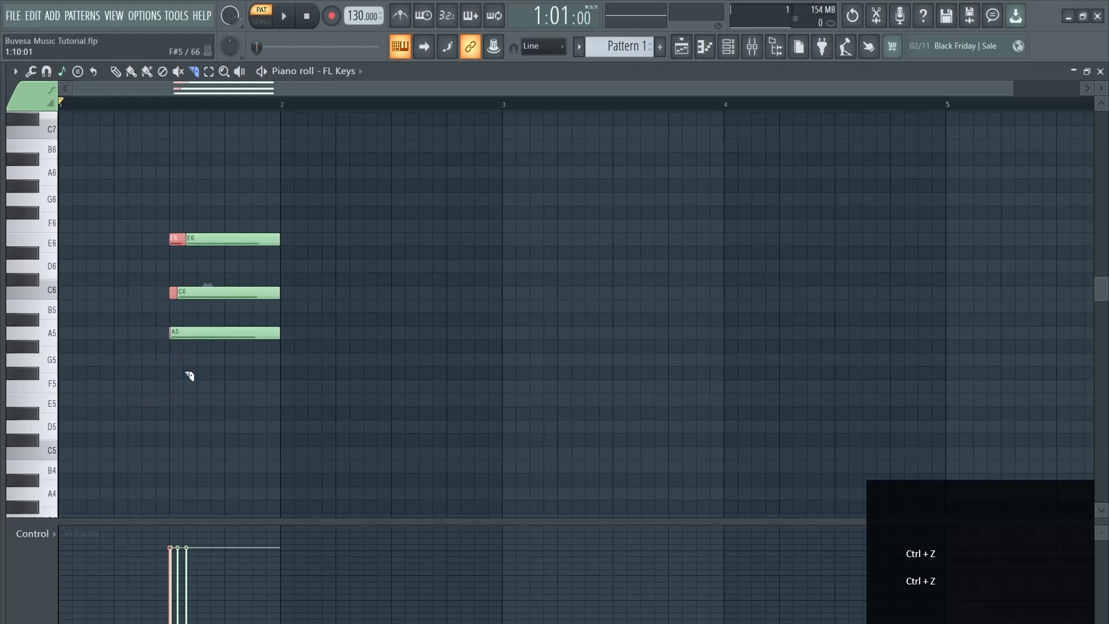
{"action": "left_click", "coordinate": [115, 71]}
{"action": "right_click", "coordinate": [177, 242]}
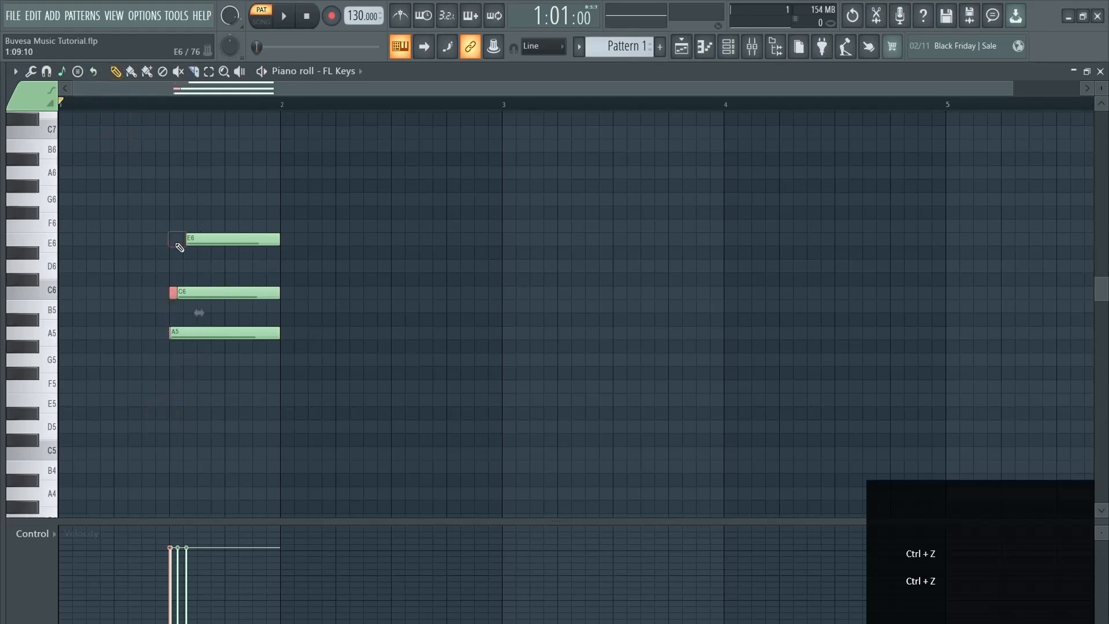
{"action": "right_click", "coordinate": [169, 335]}
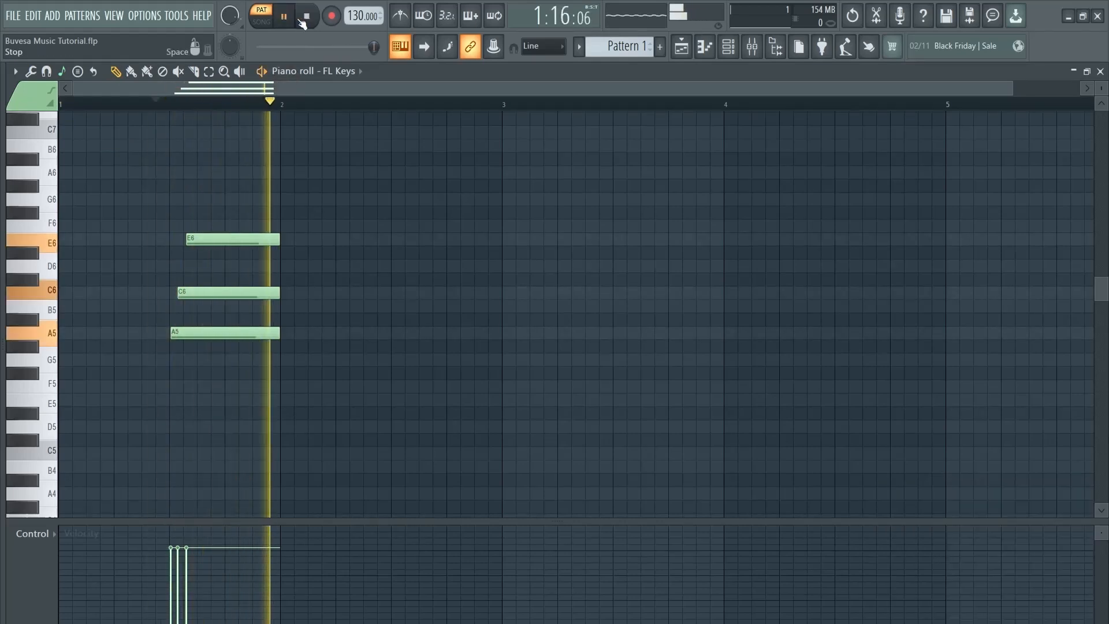
Select the three A5–C6–E6 chord notes and drag them to the start of bar 1
{"action": "left_click", "coordinate": [304, 22]}
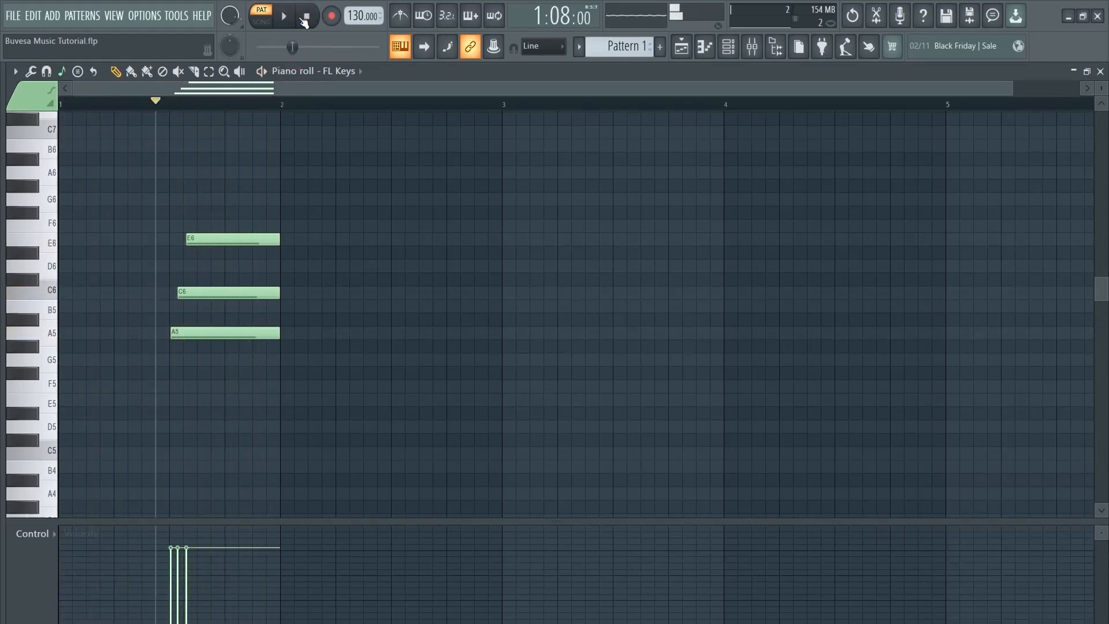
{"action": "left_click", "coordinate": [210, 72]}
{"action": "left_click_drag", "start_coordinate": [188, 139], "coordinate": [287, 342]}
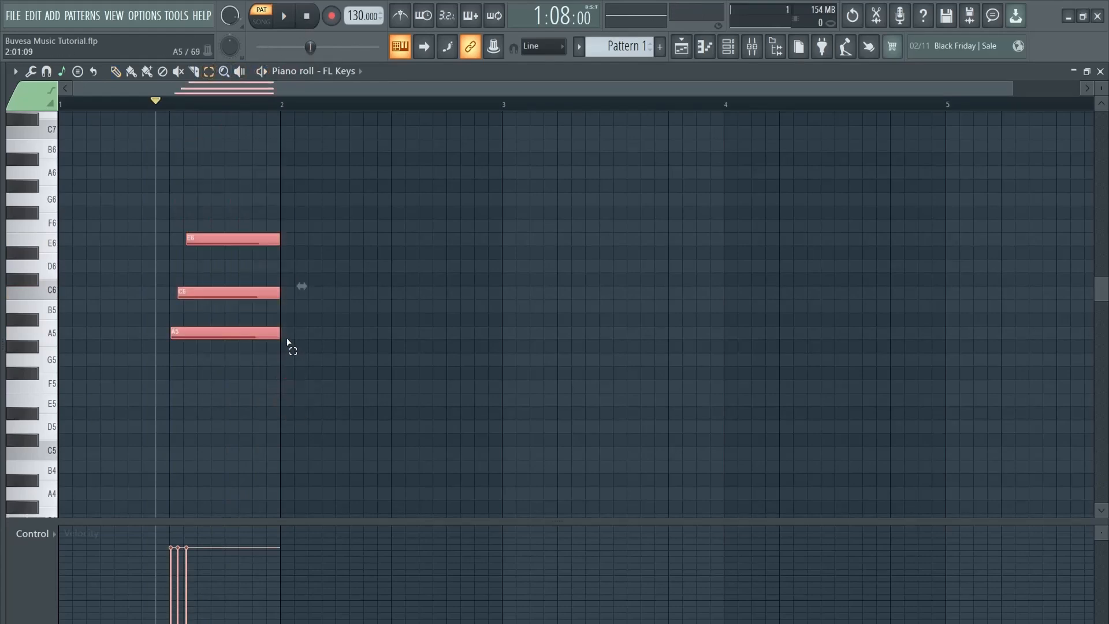
{"action": "left_click", "coordinate": [234, 293]}
{"action": "left_click_drag", "start_coordinate": [190, 192], "coordinate": [252, 399]}
{"action": "key", "text": "p"}
{"action": "left_click_drag", "start_coordinate": [227, 289], "coordinate": [62, 290]}
{"action": "left_click", "coordinate": [199, 206]}
{"action": "left_click", "coordinate": [284, 17]}
{"action": "left_click", "coordinate": [309, 20]}
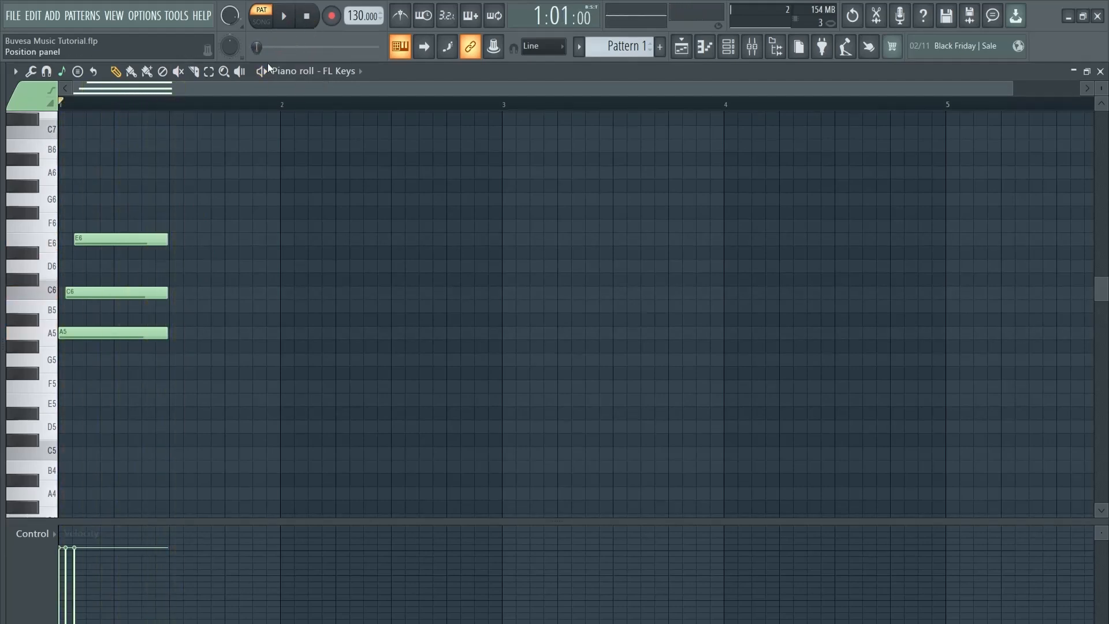
{"action": "left_click", "coordinate": [224, 71]}
{"action": "left_click", "coordinate": [249, 198]}
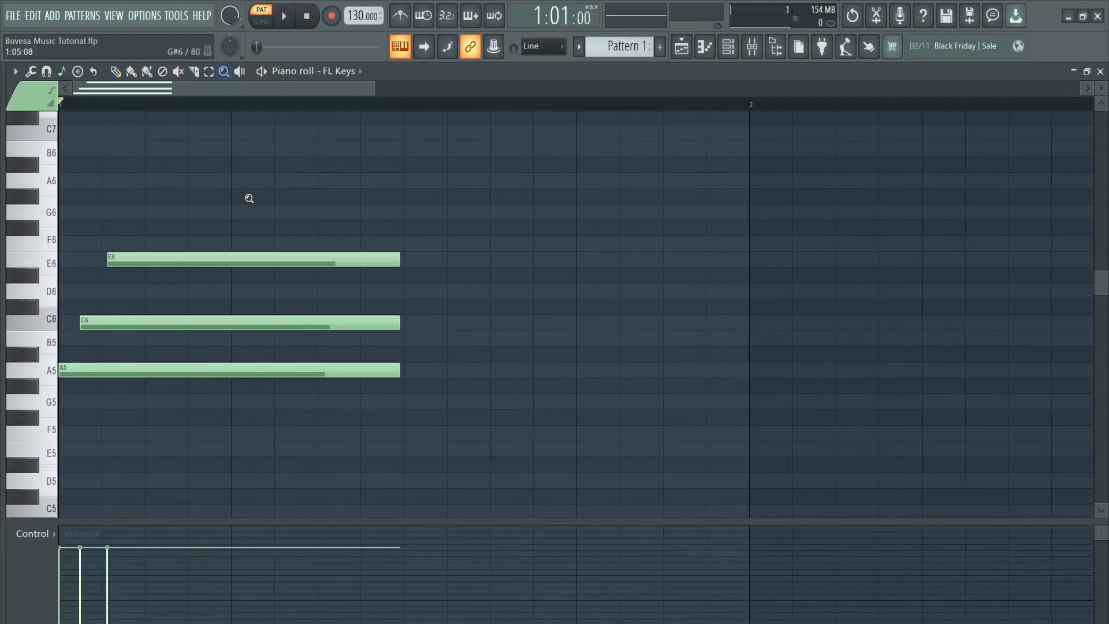
{"action": "right_click", "coordinate": [248, 198]}
{"action": "key", "text": "p"}
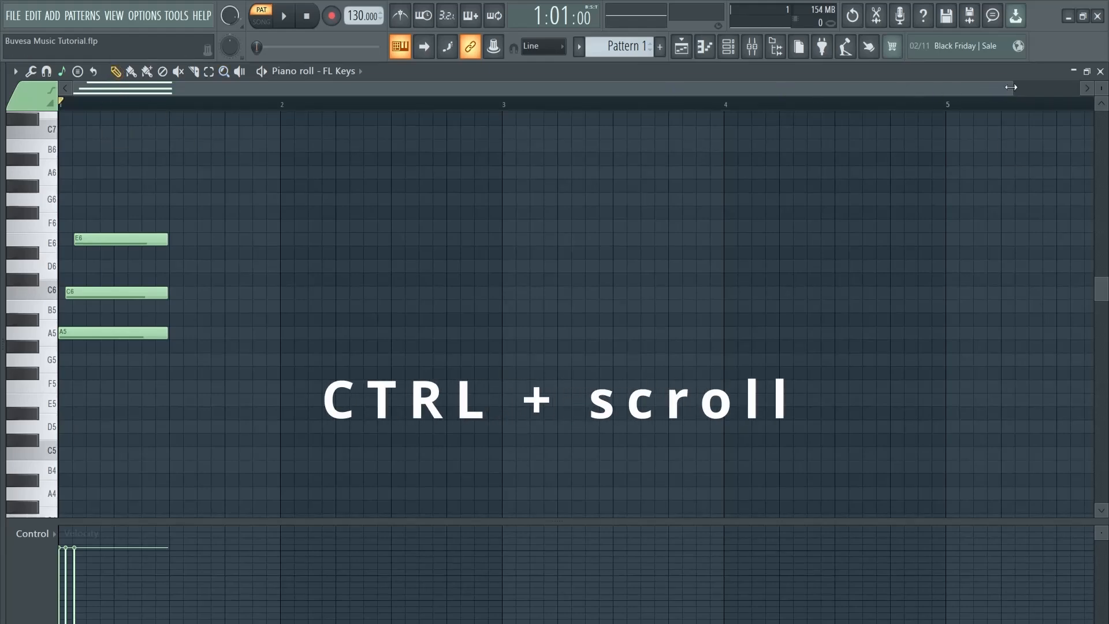
{"action": "scroll", "coordinate": [891, 136], "scroll_direction": "up", "scroll_amount": 8}
{"action": "left_click_drag", "start_coordinate": [282, 87], "coordinate": [925, 88]}
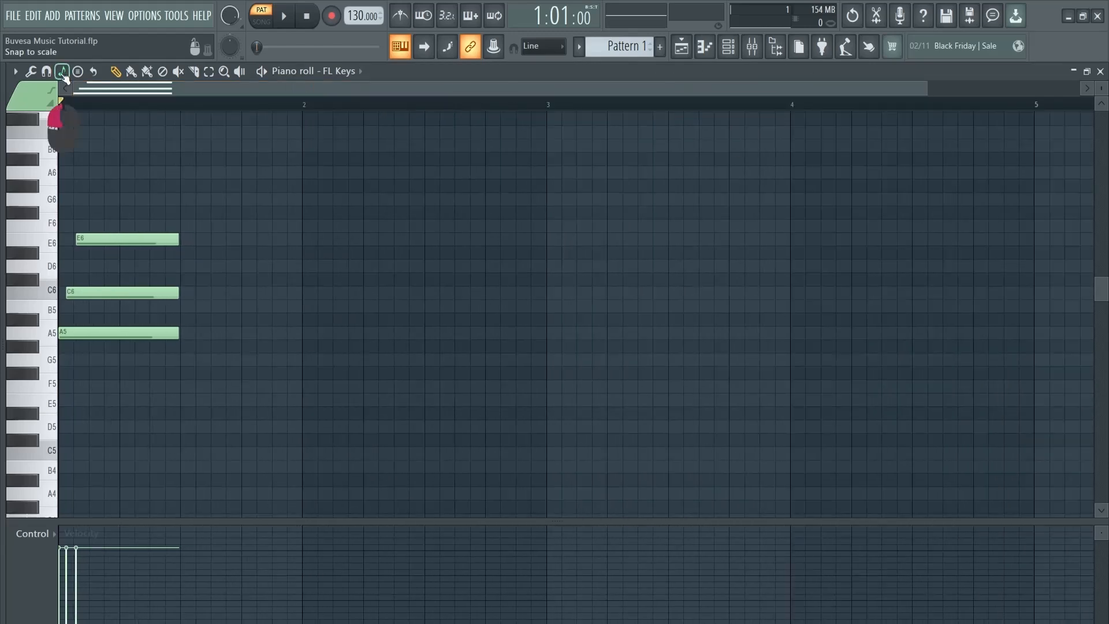
Choose a snap-to-scale option with root note C
{"action": "left_click", "coordinate": [61, 72]}
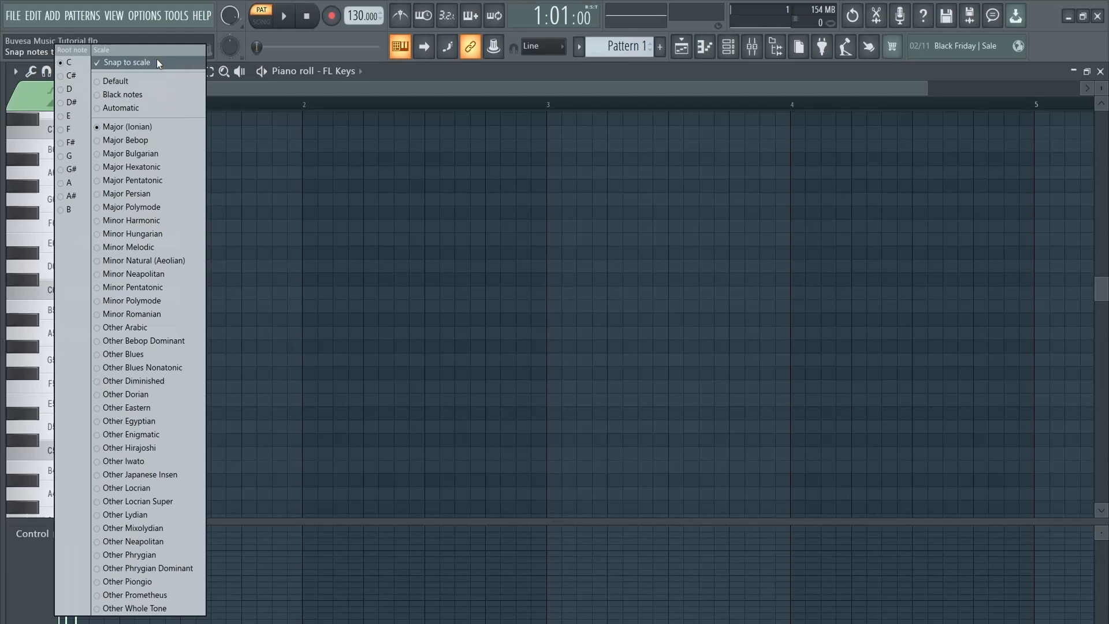
{"action": "left_click", "coordinate": [152, 262]}
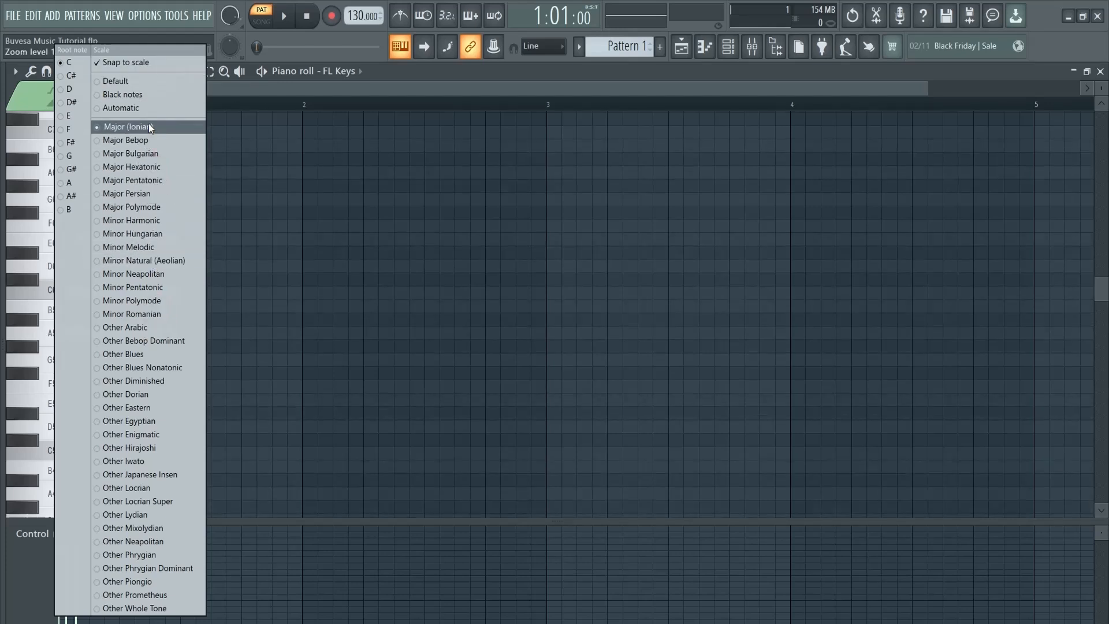
{"action": "left_click", "coordinate": [75, 61]}
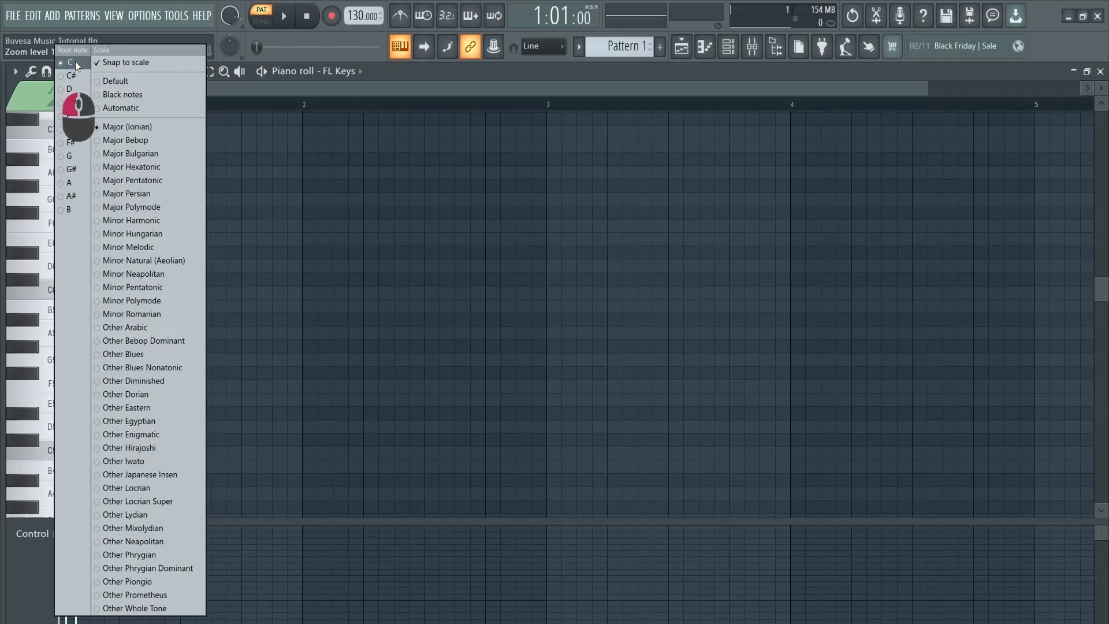
Stack test notes E6, D#6, D6, C#6, C6 and B5 in bar 2
{"action": "left_click", "coordinate": [272, 266]}
{"action": "mouse_move", "coordinate": [270, 247]}
{"action": "left_mouse_down"}
{"action": "mouse_move", "coordinate": [272, 260]}
{"action": "mouse_move", "coordinate": [275, 235]}
{"action": "left_mouse_up"}
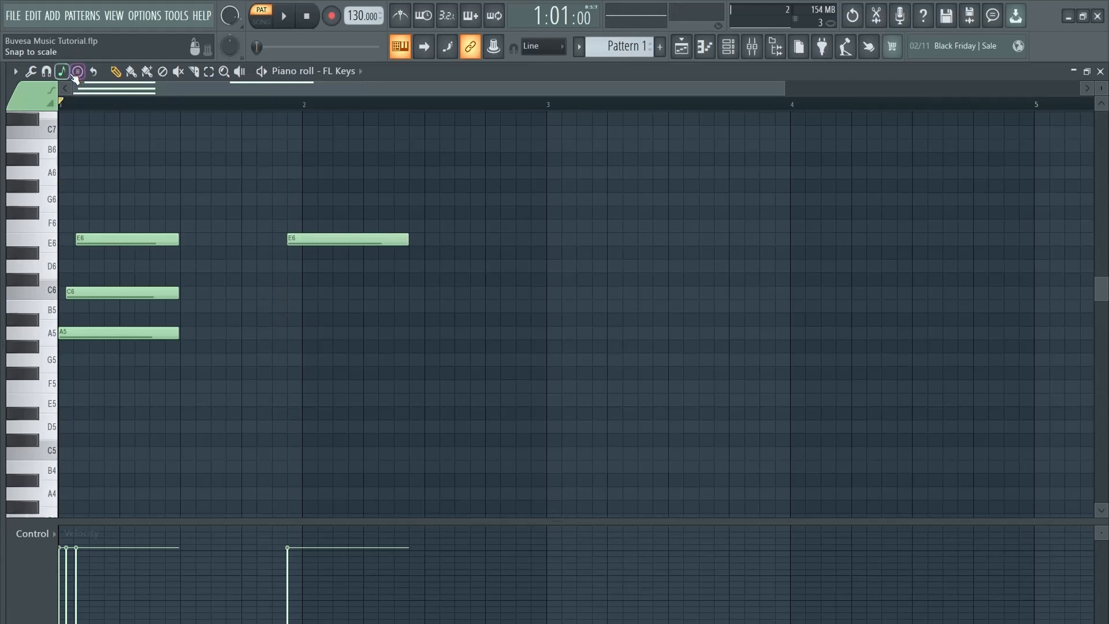
{"action": "left_click", "coordinate": [373, 252]}
{"action": "left_click", "coordinate": [373, 265]}
{"action": "left_click", "coordinate": [373, 279]}
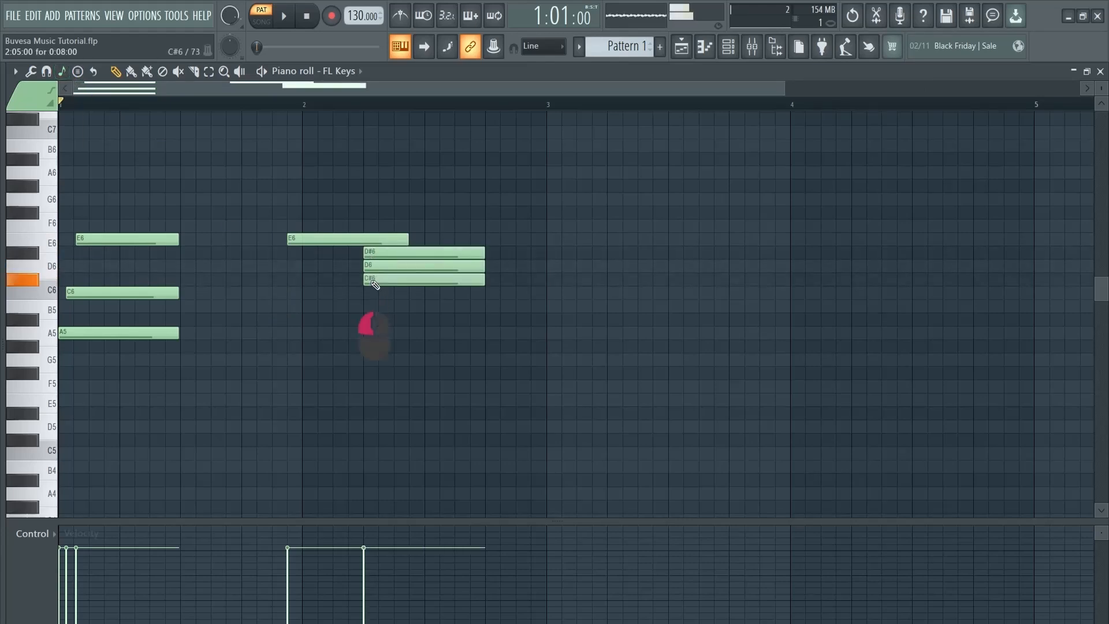
{"action": "left_click", "coordinate": [369, 292]}
{"action": "mouse_move", "coordinate": [369, 305]}
{"action": "left_mouse_down"}
{"action": "mouse_move", "coordinate": [370, 328]}
{"action": "mouse_move", "coordinate": [384, 305]}
{"action": "left_mouse_up"}
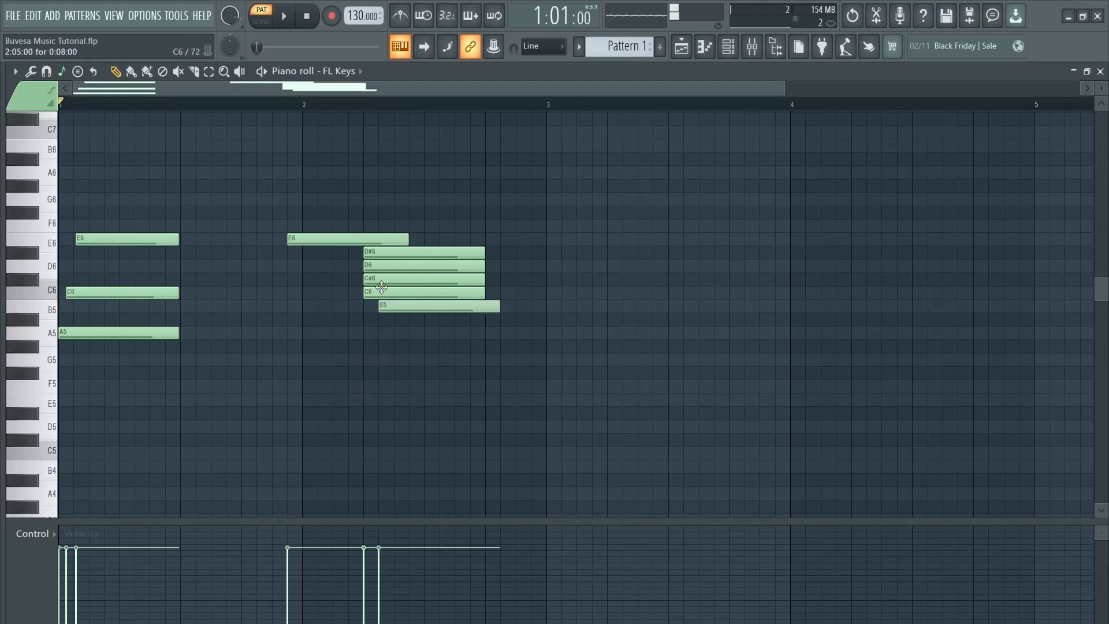
Delete all six bar 2 notes and the E6, C6, A5 chord in bar 1
{"action": "right_click", "coordinate": [386, 239]}
{"action": "right_click", "coordinate": [394, 252]}
{"action": "right_click", "coordinate": [403, 265]}
{"action": "right_click", "coordinate": [409, 279]}
{"action": "right_click", "coordinate": [414, 292]}
{"action": "right_click", "coordinate": [419, 305]}
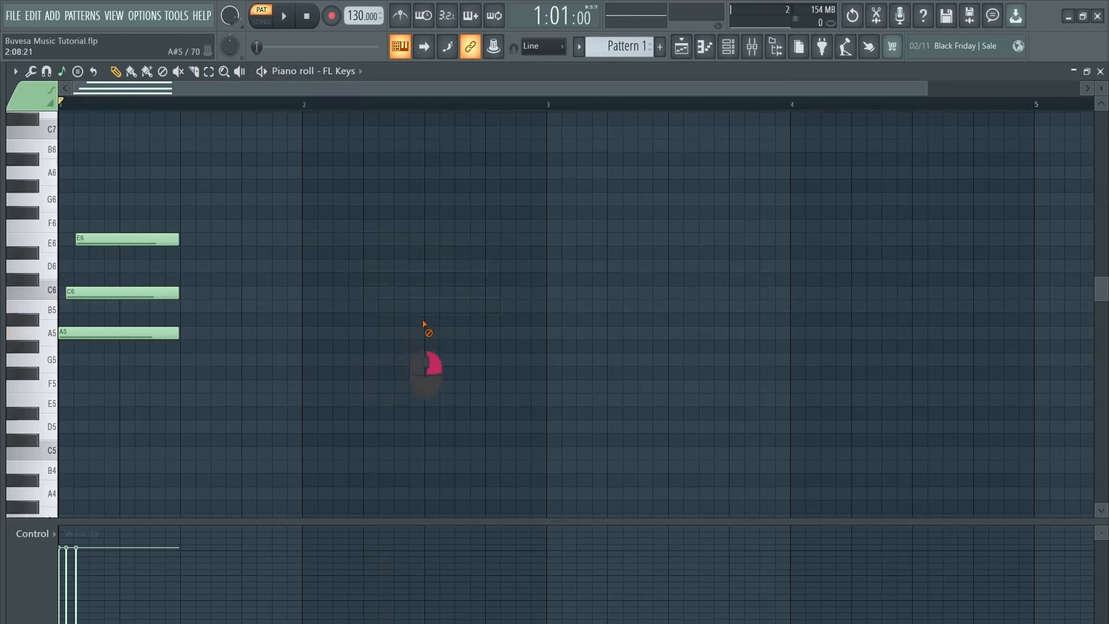
{"action": "right_click", "coordinate": [155, 239]}
{"action": "right_click", "coordinate": [152, 293]}
{"action": "right_click", "coordinate": [150, 332]}
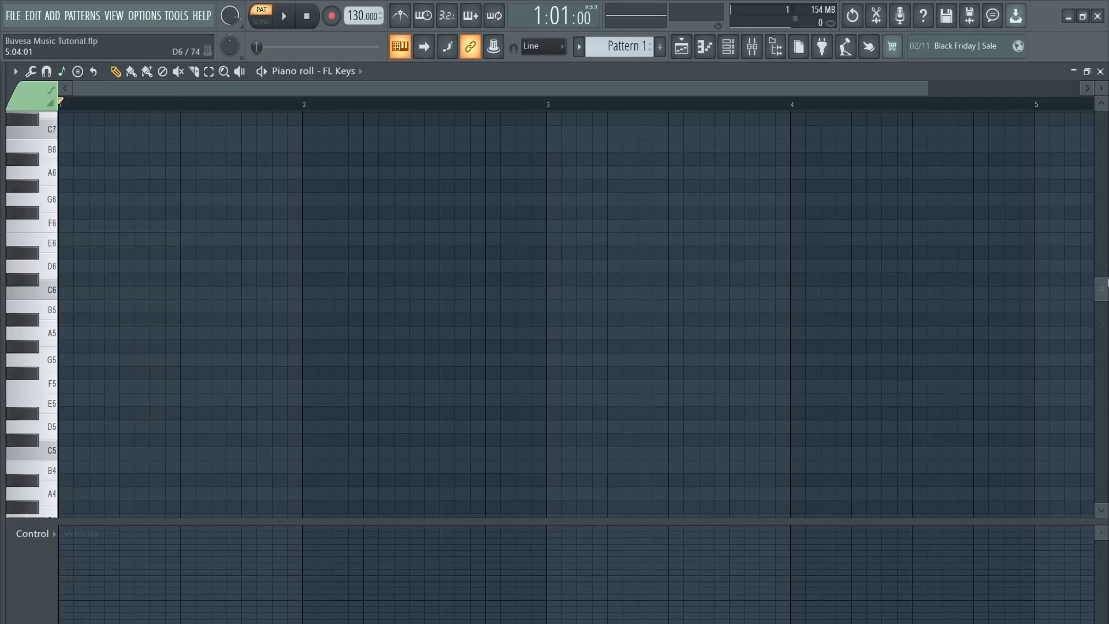
Draw one-bar root notes C4, A4, F4 and G4 across bars 1–4, then play them back
{"action": "left_click_drag", "start_coordinate": [1104, 291], "coordinate": [1100, 342]}
{"action": "scroll", "coordinate": [215, 332], "scroll_direction": "down", "scroll_amount": 4}
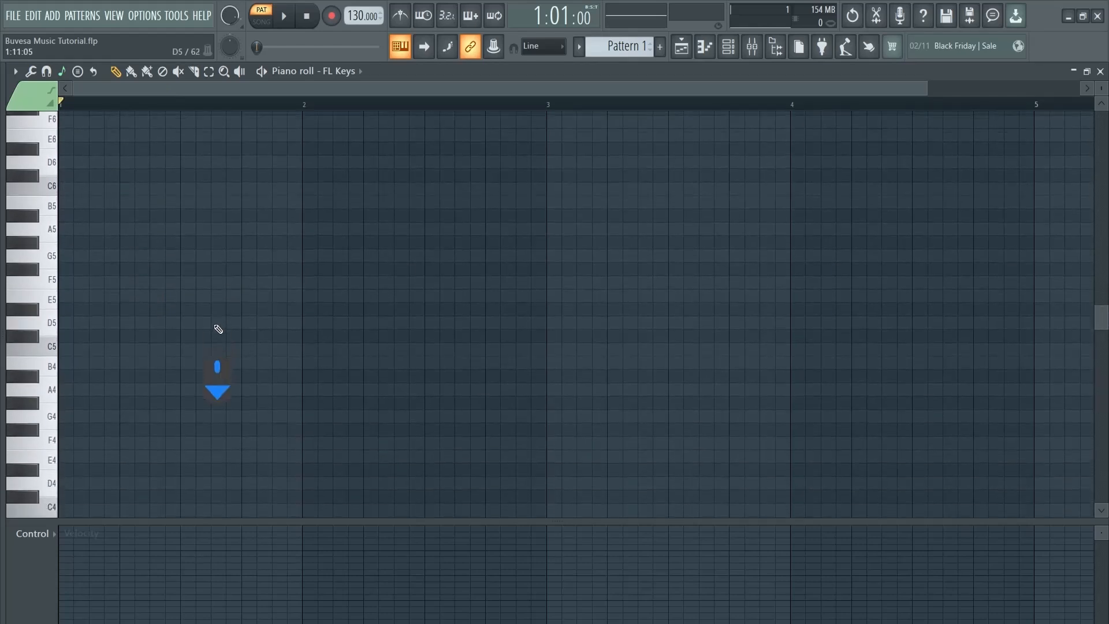
{"action": "scroll", "coordinate": [215, 332], "scroll_direction": "down", "scroll_amount": 1}
{"action": "left_click", "coordinate": [99, 347]}
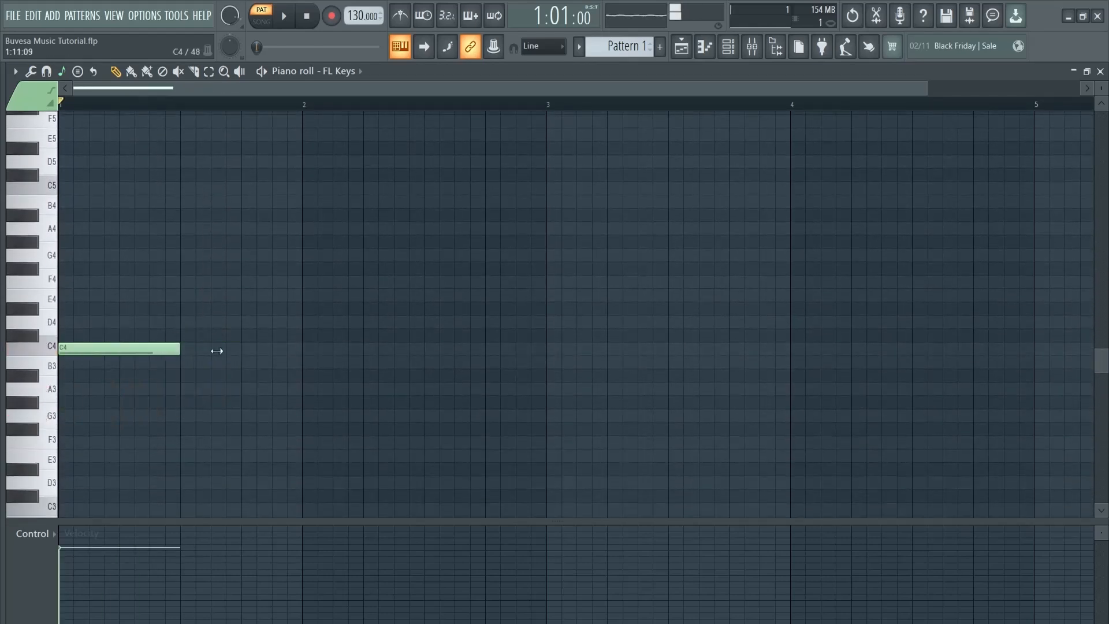
{"action": "left_click_drag", "start_coordinate": [178, 351], "coordinate": [298, 347]}
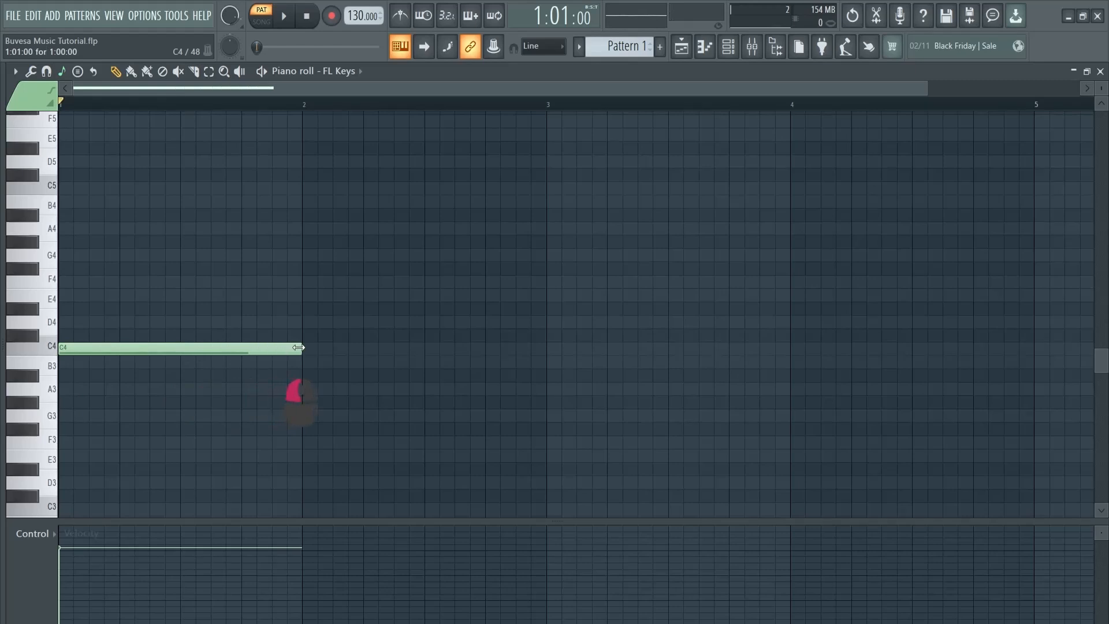
{"action": "left_click", "coordinate": [307, 230]}
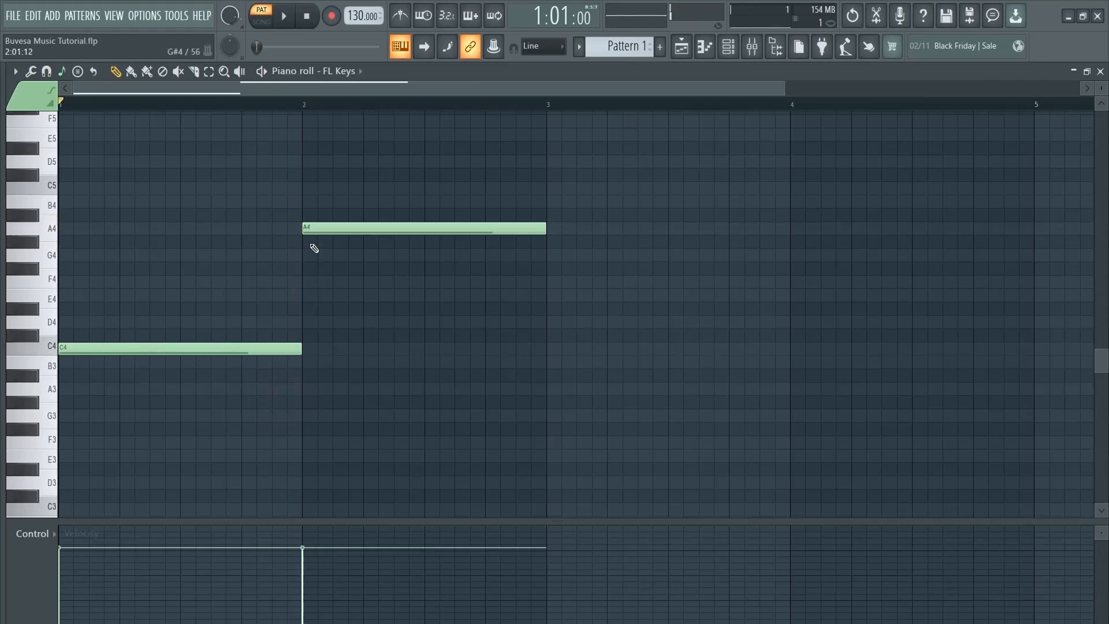
{"action": "left_click", "coordinate": [550, 281]}
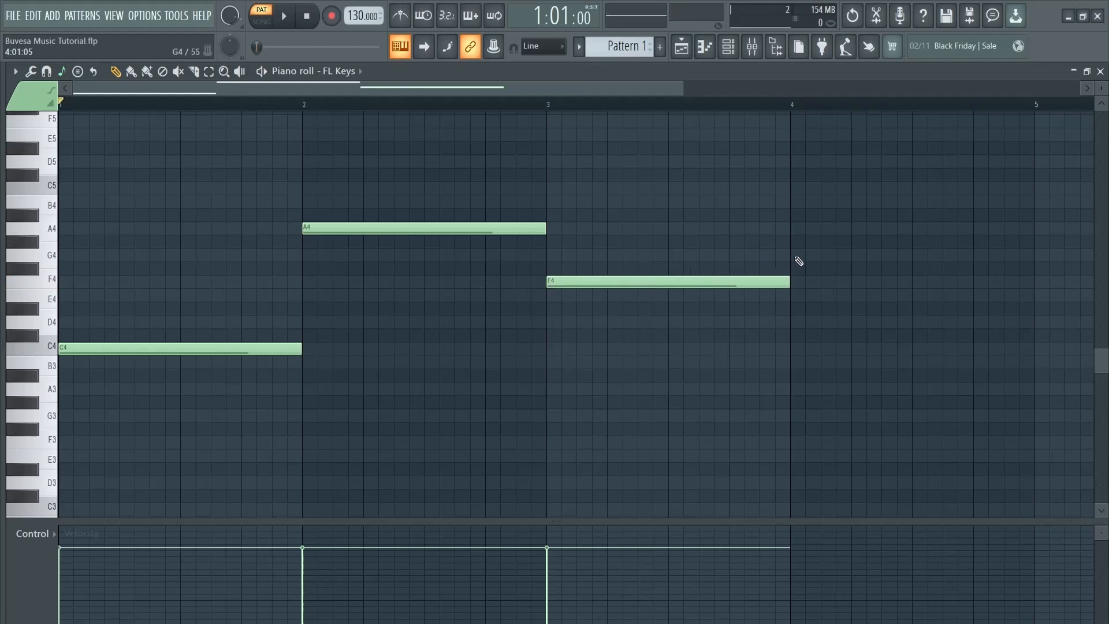
{"action": "left_click", "coordinate": [795, 256]}
{"action": "left_click", "coordinate": [285, 19]}
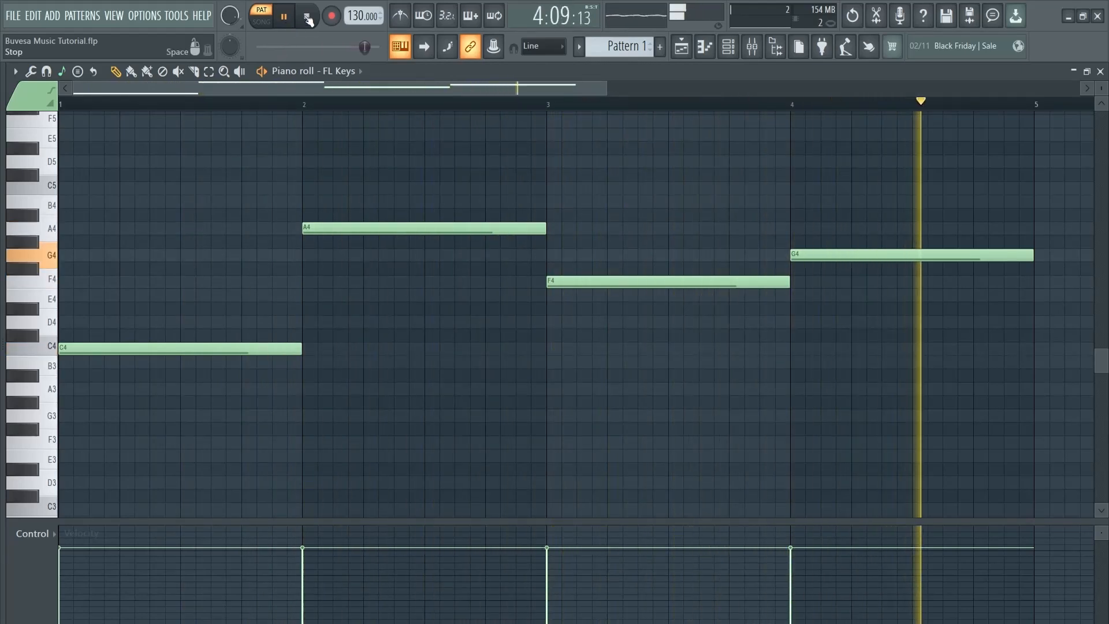
{"action": "left_click", "coordinate": [307, 19]}
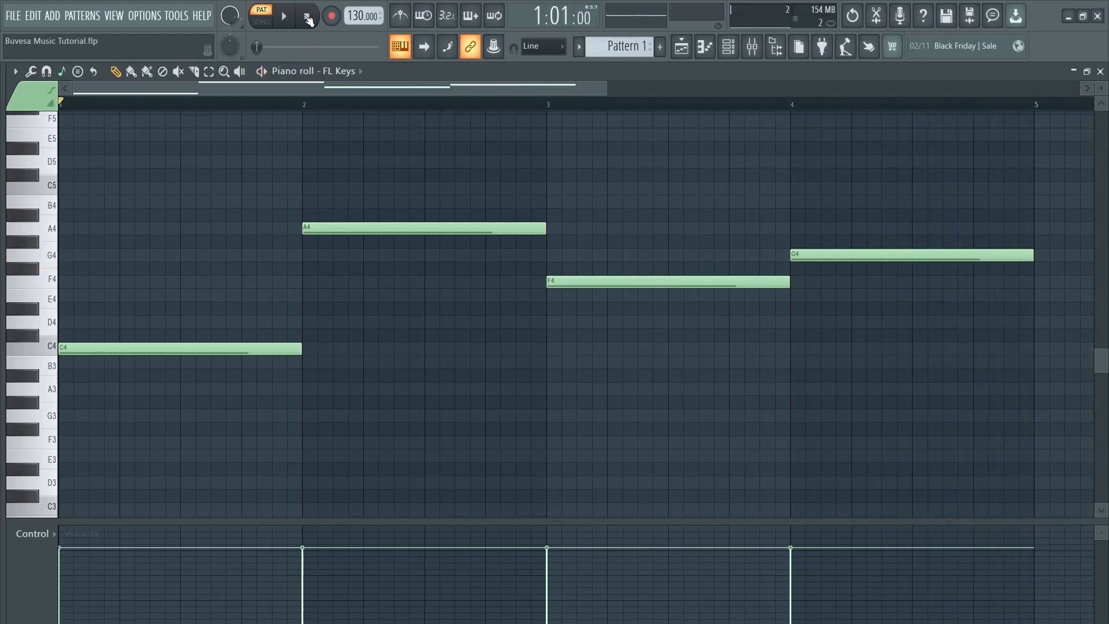
Add E4 and G4 to bar 1 and C5 and E5 to bar 2, then audition the progression
{"action": "left_click", "coordinate": [75, 295]}
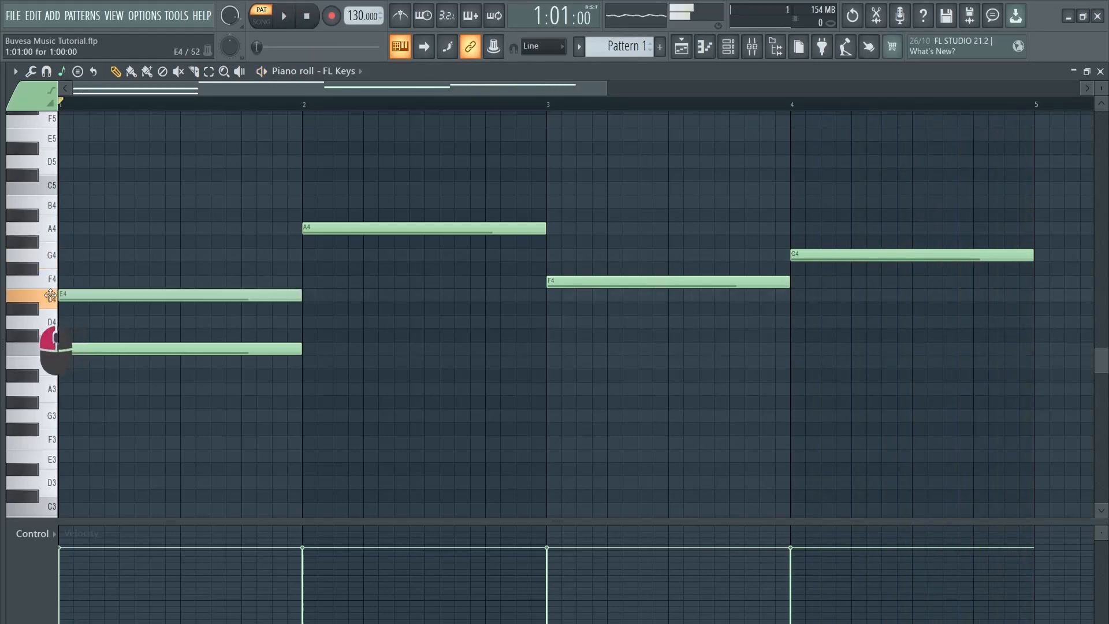
{"action": "left_click", "coordinate": [64, 255]}
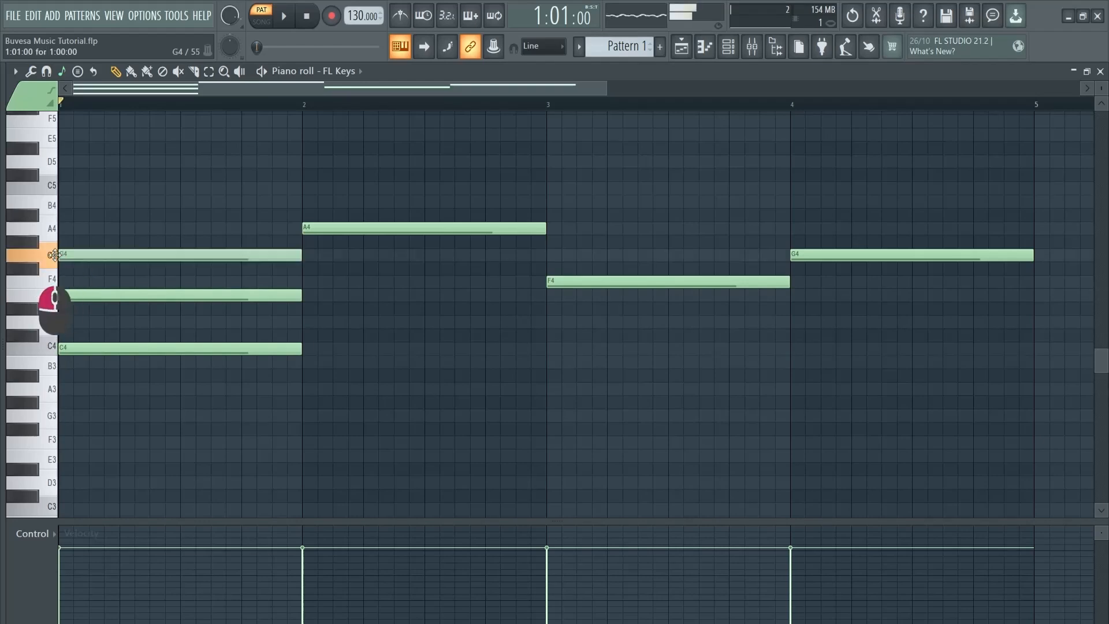
{"action": "scroll", "coordinate": [176, 264], "scroll_direction": "up", "scroll_amount": 2}
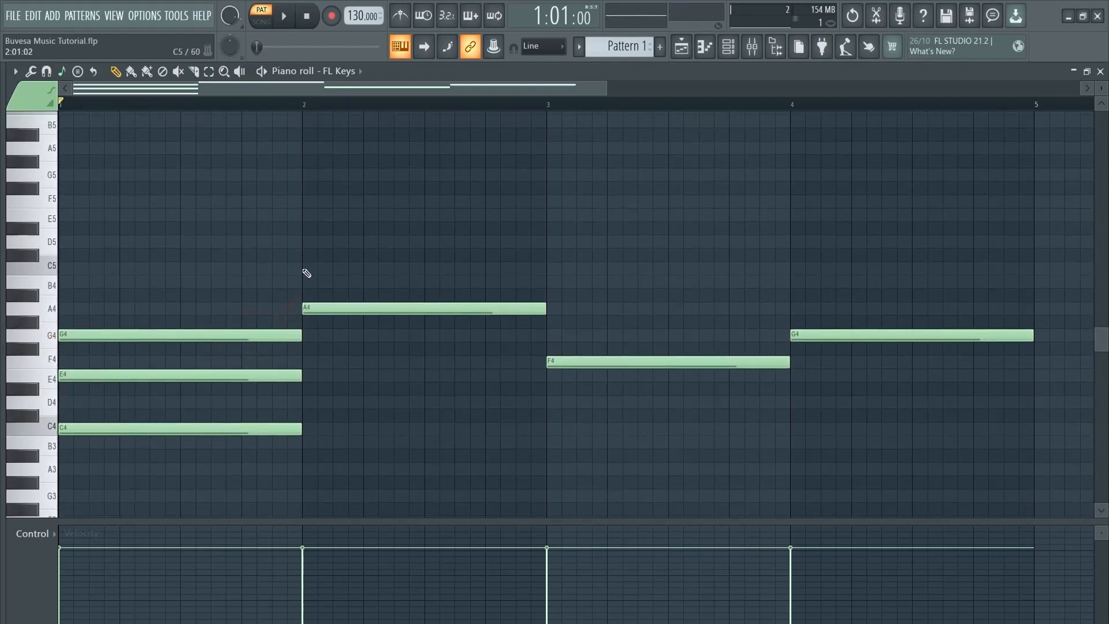
{"action": "left_click", "coordinate": [306, 271]}
{"action": "left_click", "coordinate": [308, 216]}
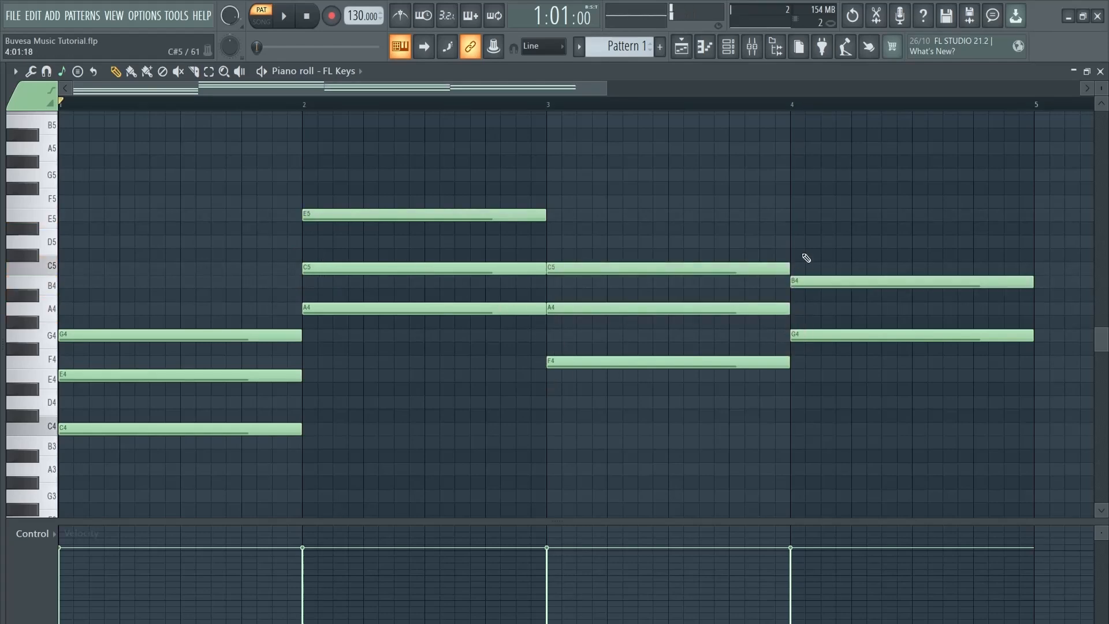
{"action": "left_click", "coordinate": [294, 17]}
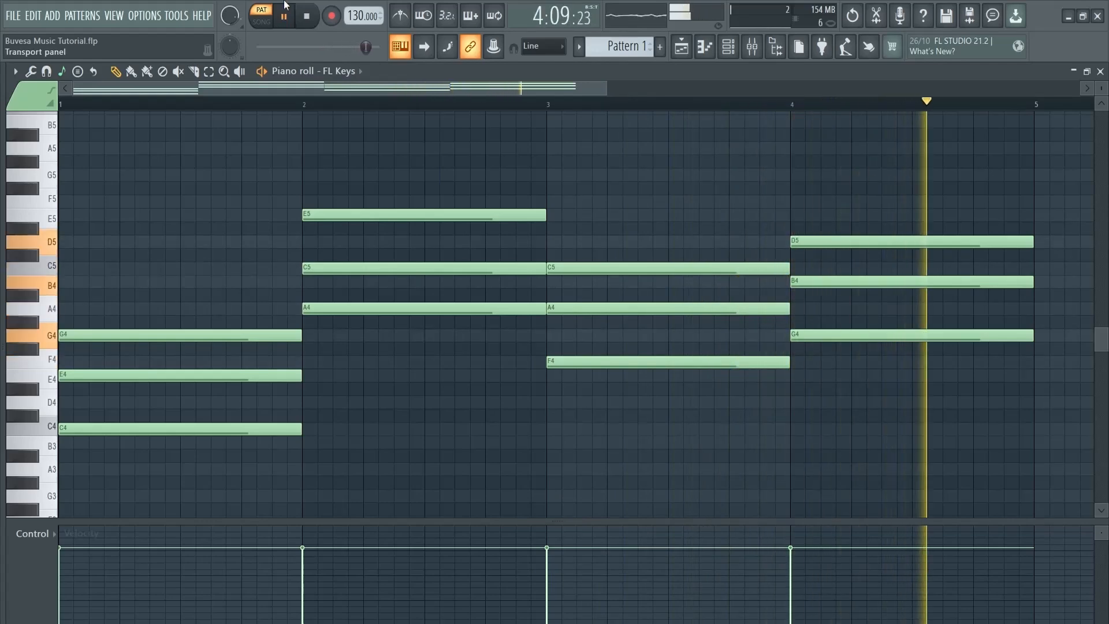
{"action": "left_click", "coordinate": [308, 19]}
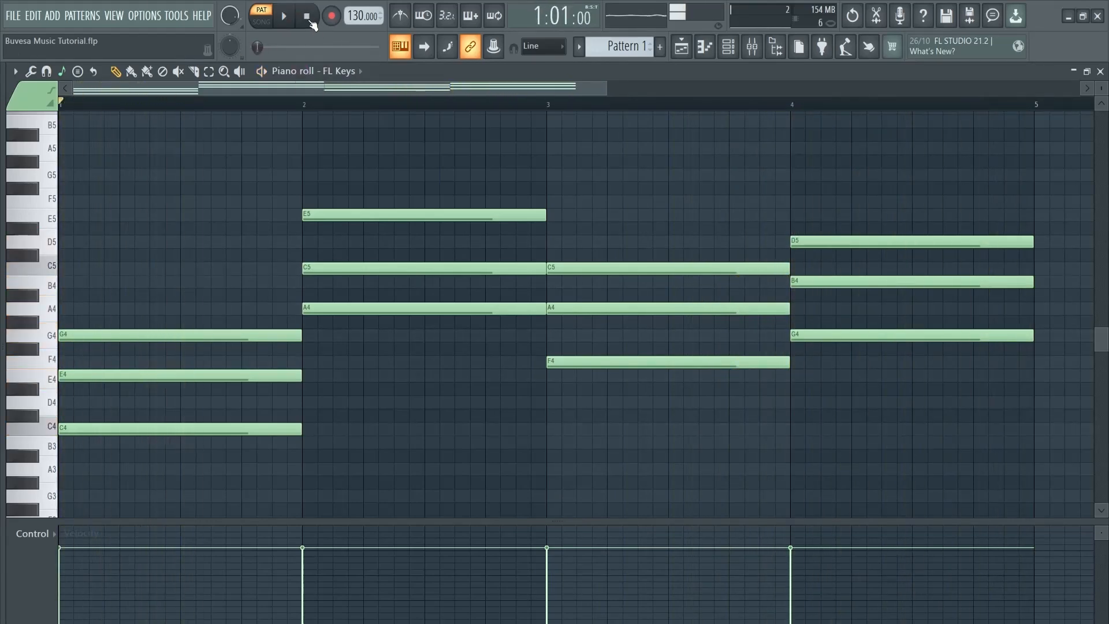
{"action": "scroll", "coordinate": [370, 133], "scroll_direction": "up", "scroll_amount": 2}
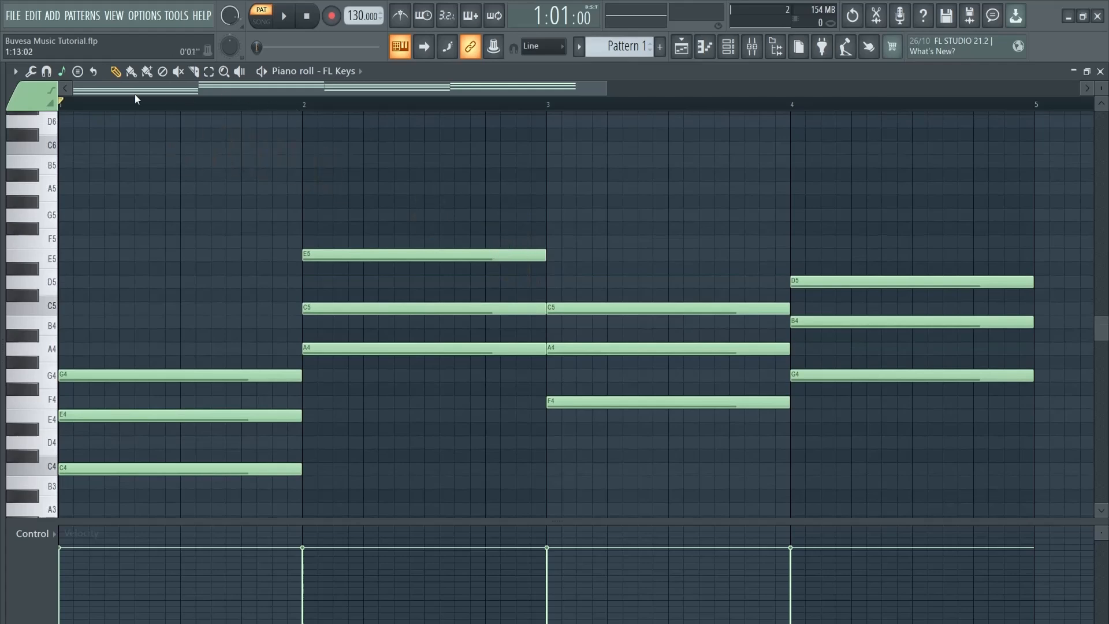
Set piano roll snapping to a finer step fraction and select the Stamp tool
{"action": "left_click", "coordinate": [48, 72]}
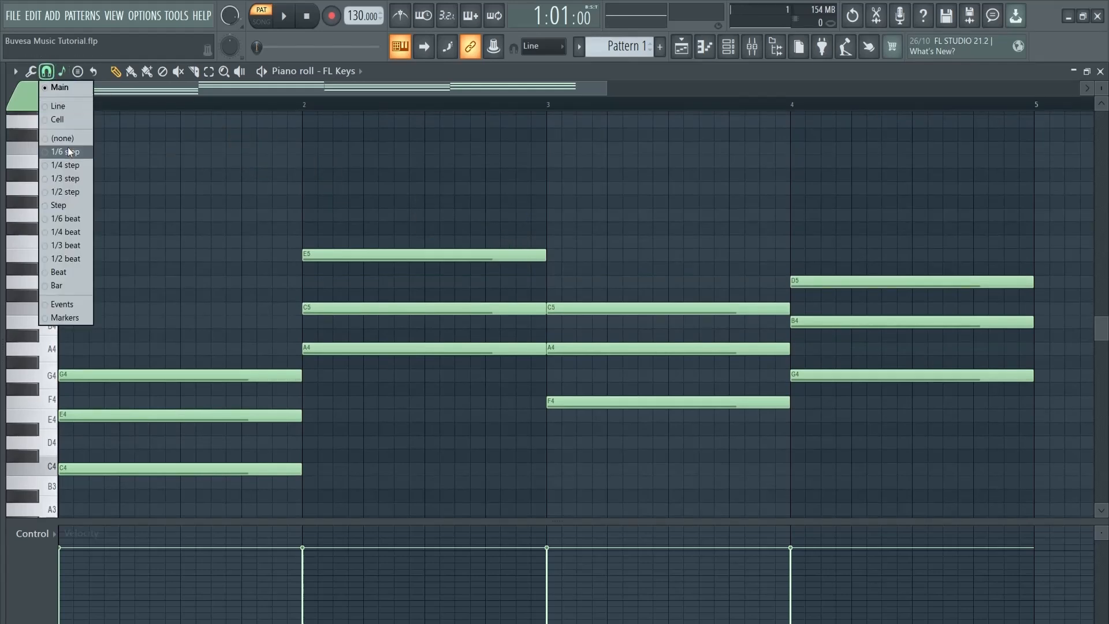
{"action": "left_click", "coordinate": [71, 178]}
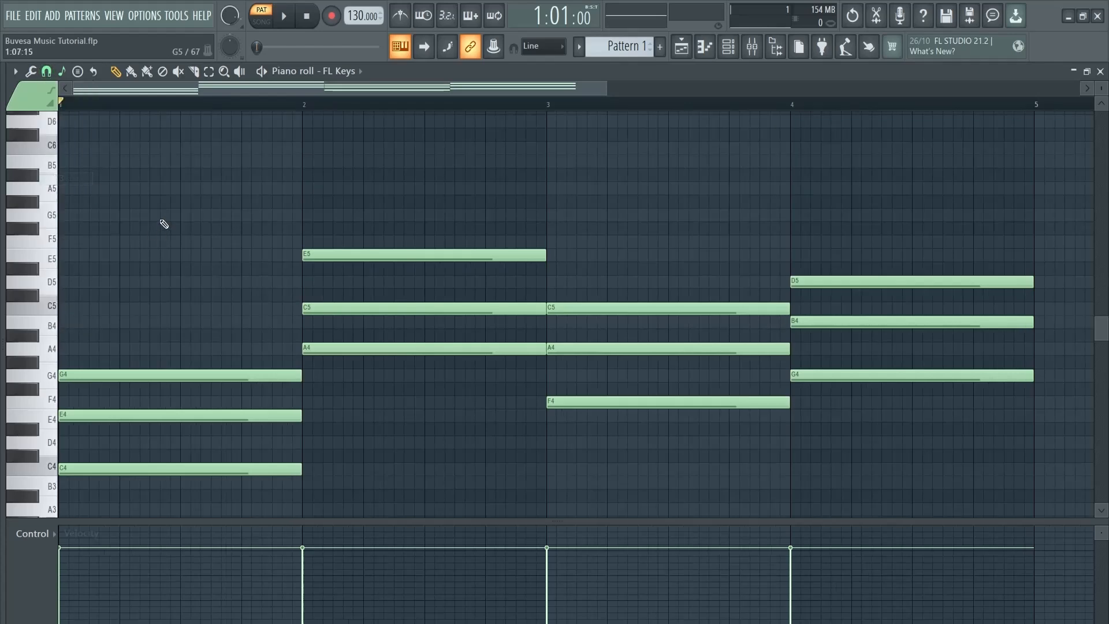
{"action": "left_click", "coordinate": [128, 215]}
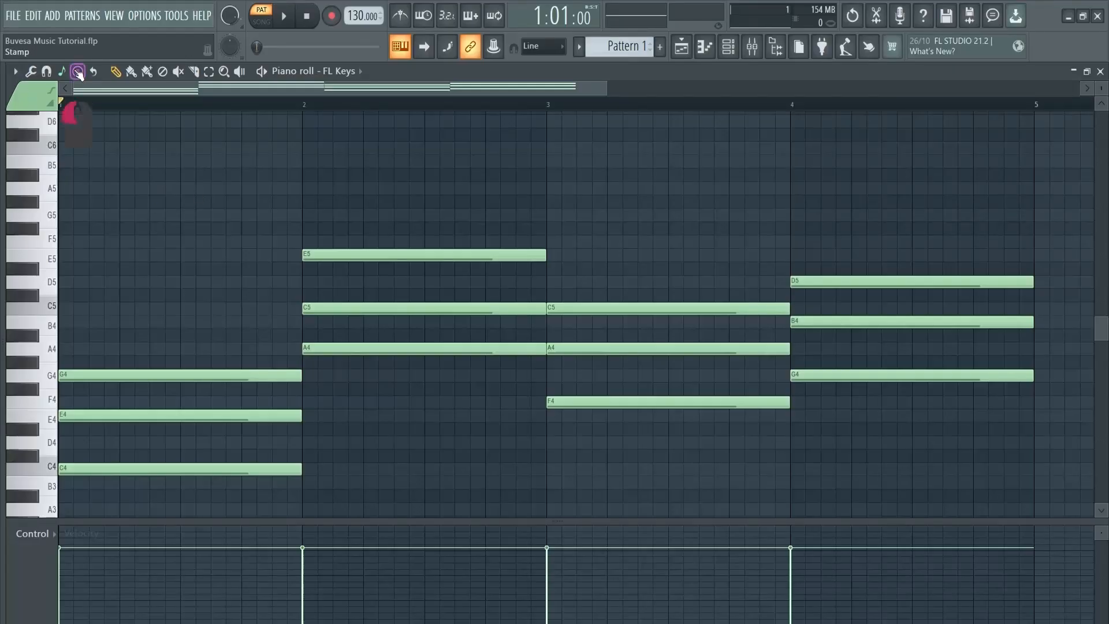
Stamp a Major chord, move it up to D5–F5–A5, then deselect it
{"action": "left_click", "coordinate": [78, 72]}
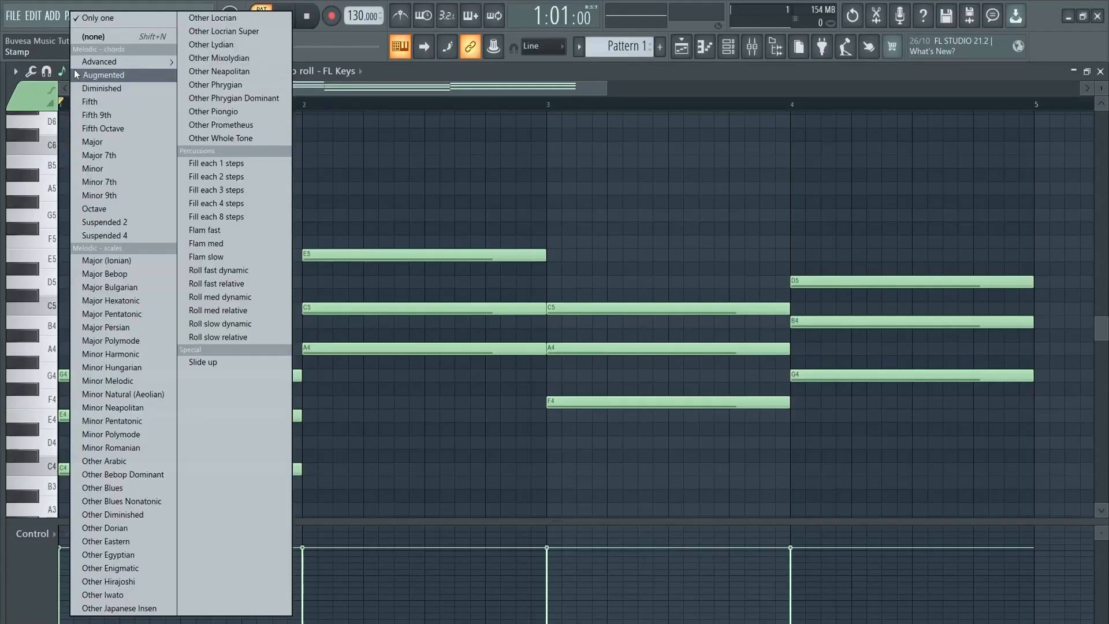
{"action": "left_click", "coordinate": [105, 141]}
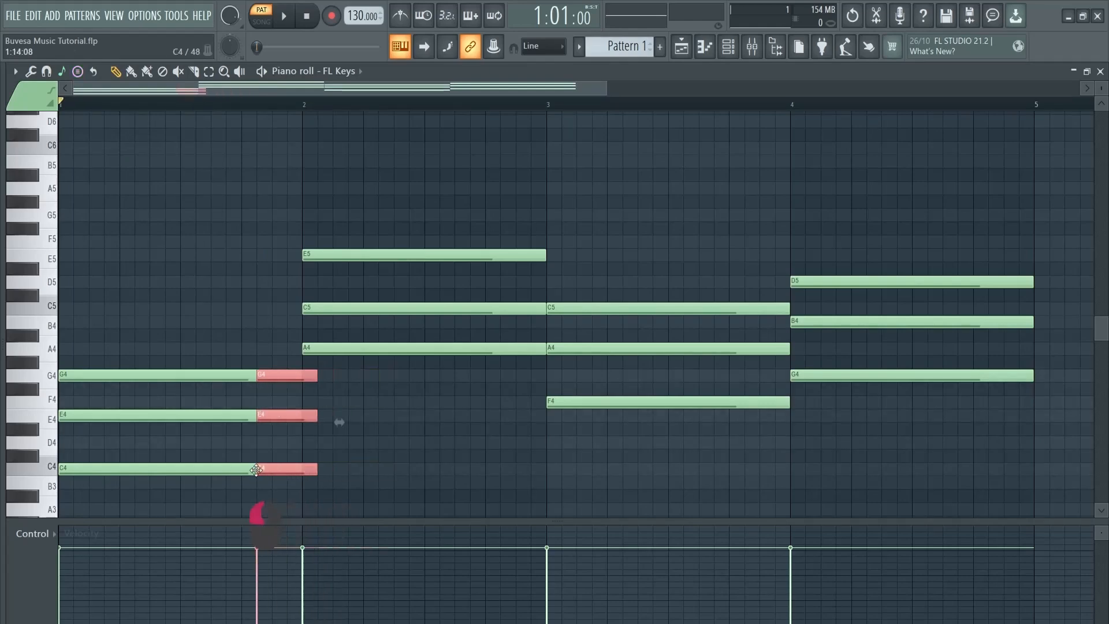
{"action": "left_click_drag", "start_coordinate": [122, 467], "coordinate": [133, 298]}
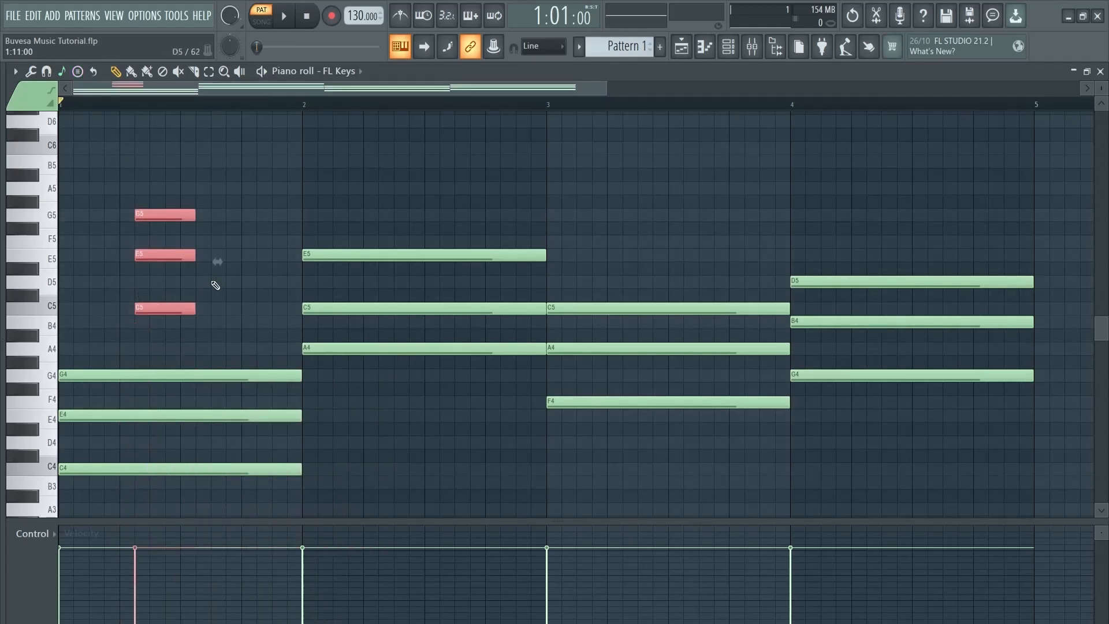
{"action": "left_click_drag", "start_coordinate": [182, 251], "coordinate": [172, 245]}
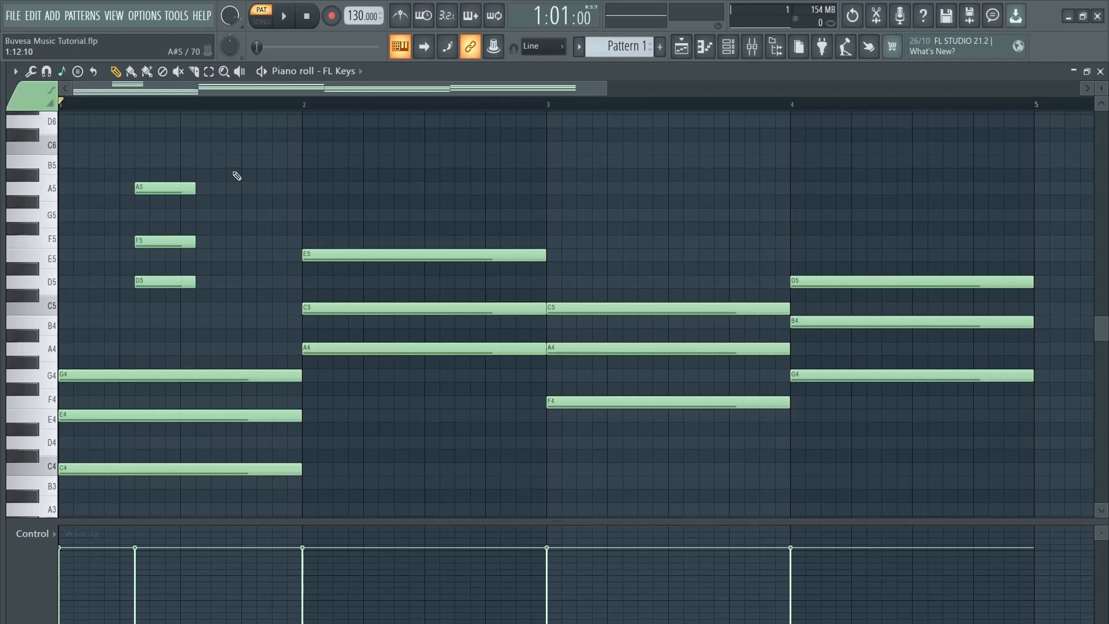
{"action": "left_click_drag", "start_coordinate": [237, 167], "coordinate": [144, 295]}
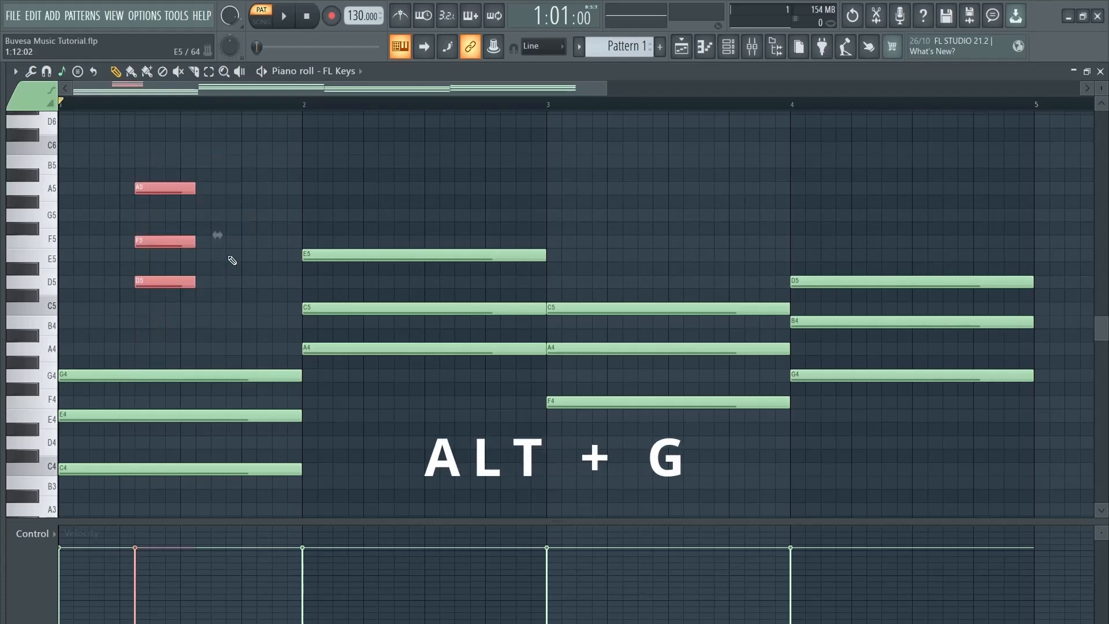
{"action": "key", "text": "alt+g"}
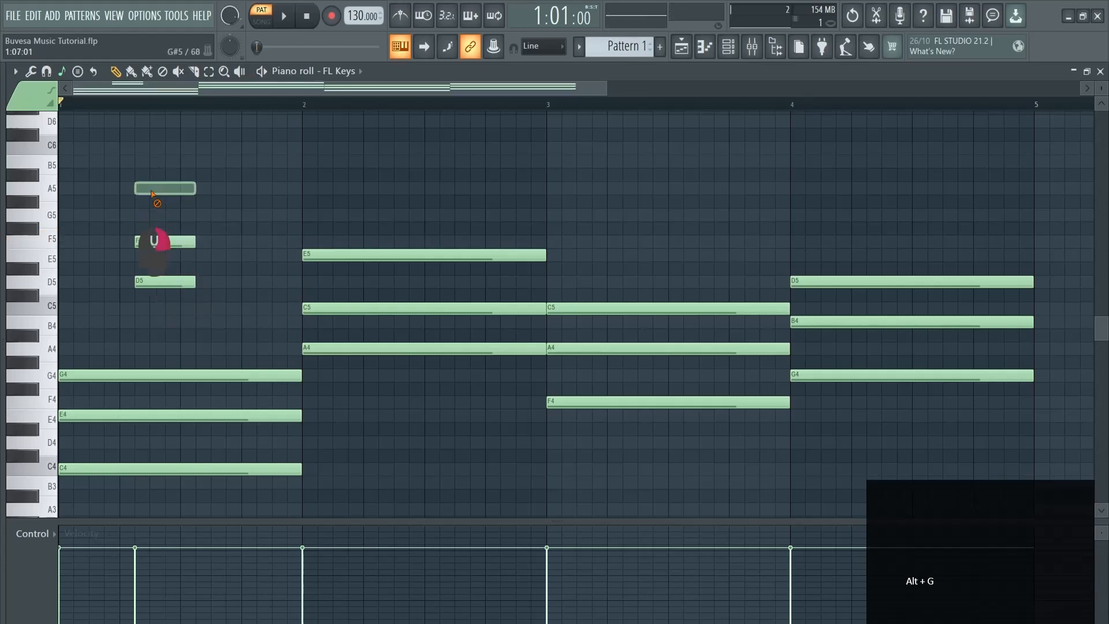
Try other chord types and set the stamp chord to Major 7th
{"action": "left_click", "coordinate": [61, 71]}
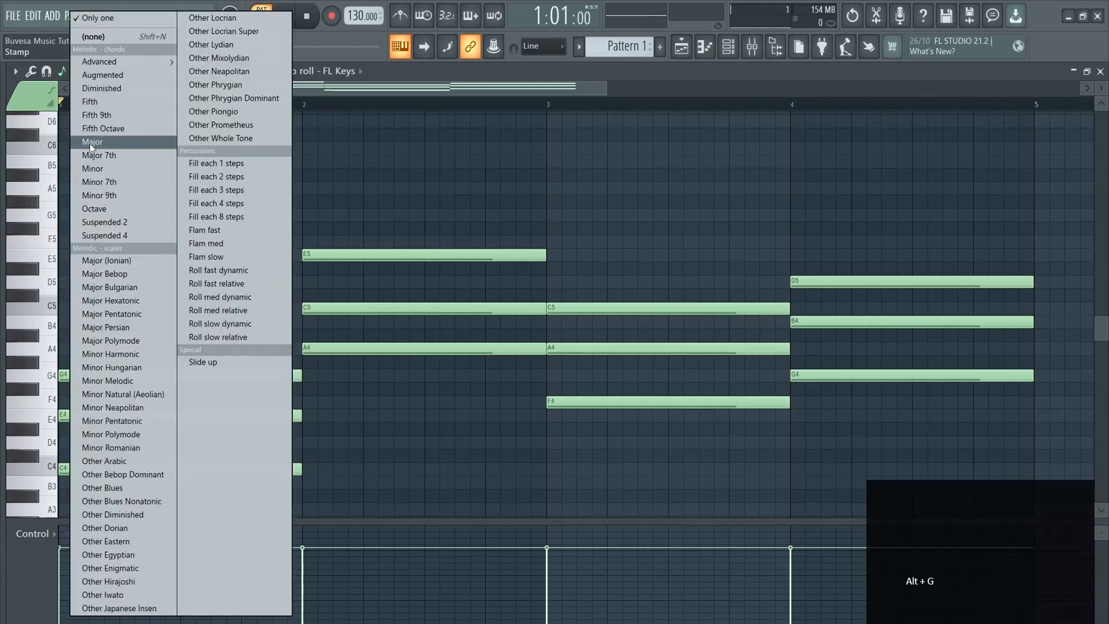
{"action": "left_click", "coordinate": [95, 171]}
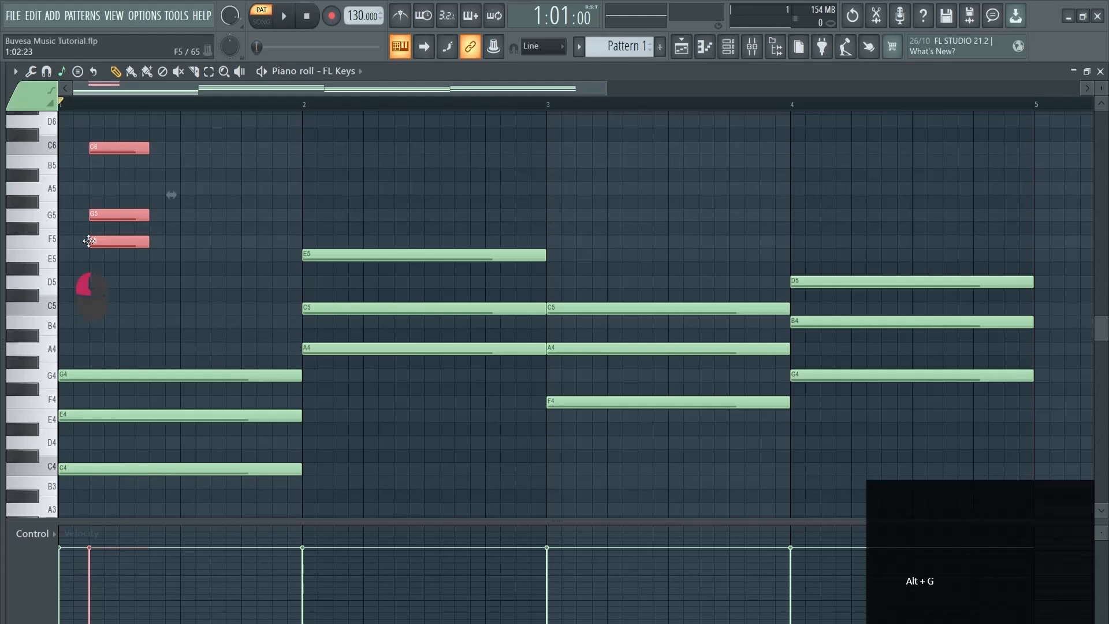
{"action": "scroll", "coordinate": [89, 241], "scroll_direction": "up", "scroll_amount": 3}
{"action": "left_click", "coordinate": [62, 71]}
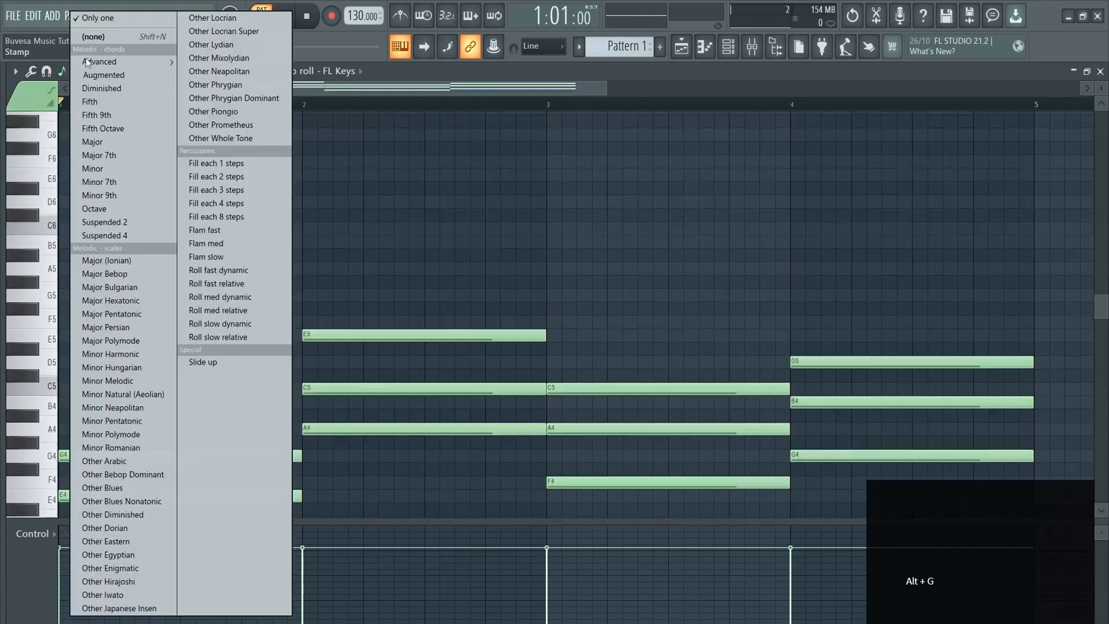
{"action": "left_click", "coordinate": [109, 156]}
Stamp a C6–E6–G6 chord at bar 2, repeat it with Ctrl+B, and stamp single notes
{"action": "left_click", "coordinate": [319, 230]}
{"action": "key", "text": "ctrl+b"}
{"action": "key", "text": "ctrl+b"}
{"action": "left_click", "coordinate": [61, 71]}
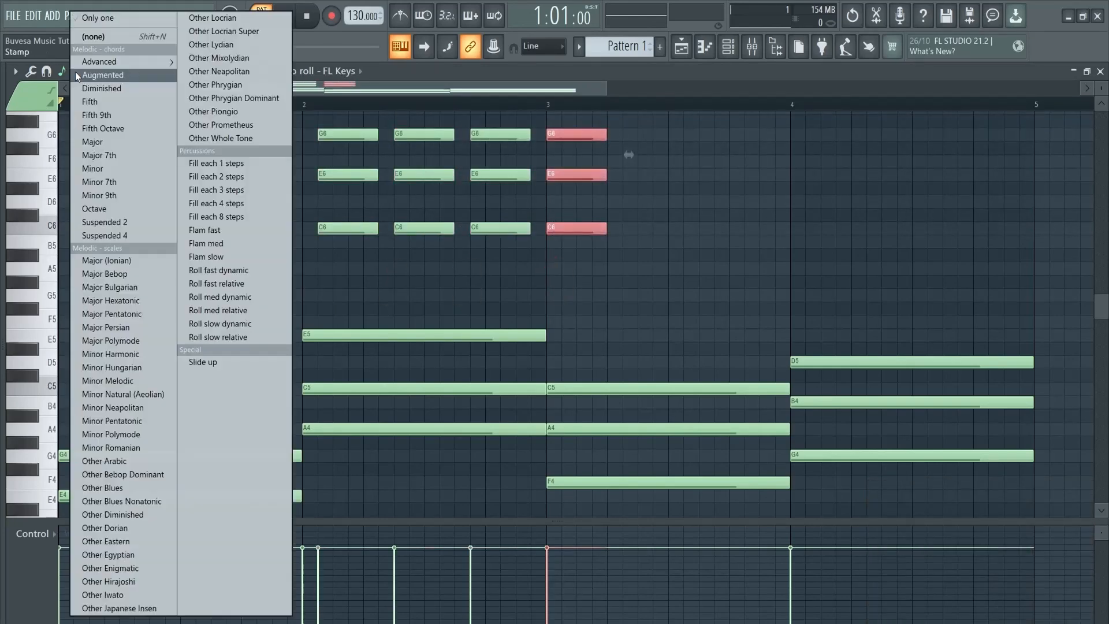
{"action": "left_click", "coordinate": [112, 21]}
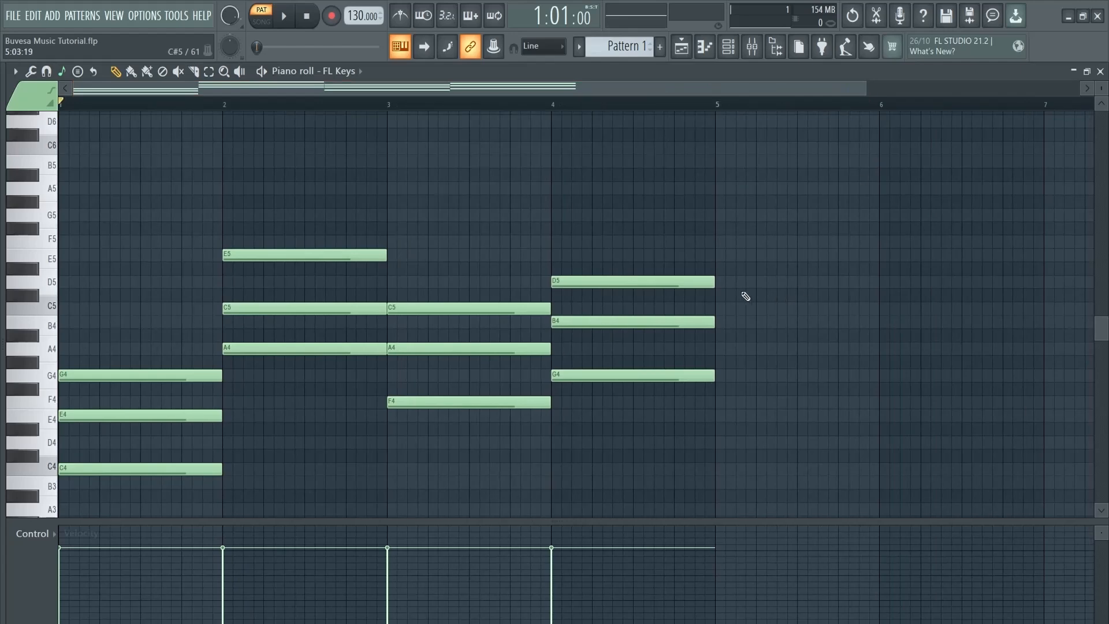
Compress the whole progression to half its length and play it
{"action": "key", "text": "ctrl+a"}
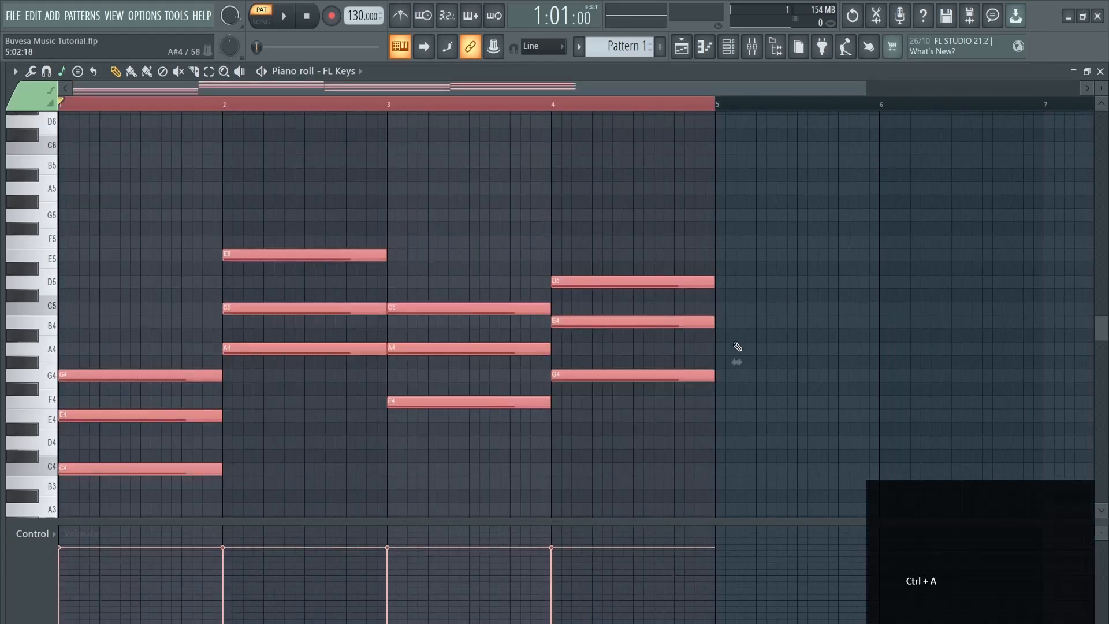
{"action": "left_click_drag", "start_coordinate": [738, 364], "coordinate": [413, 387]}
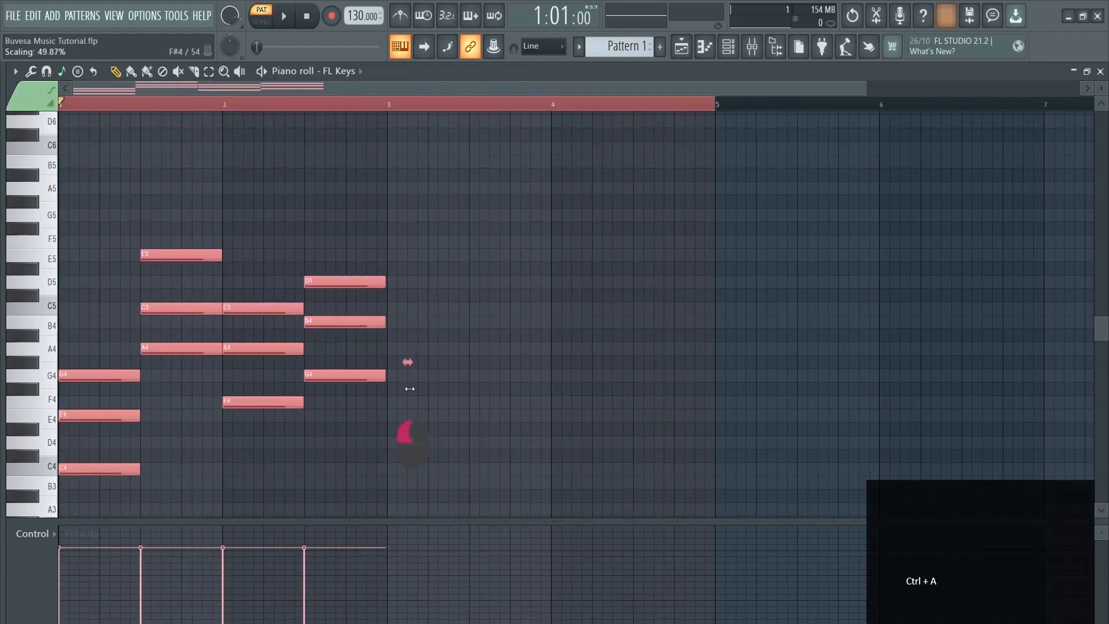
{"action": "key", "text": "space"}
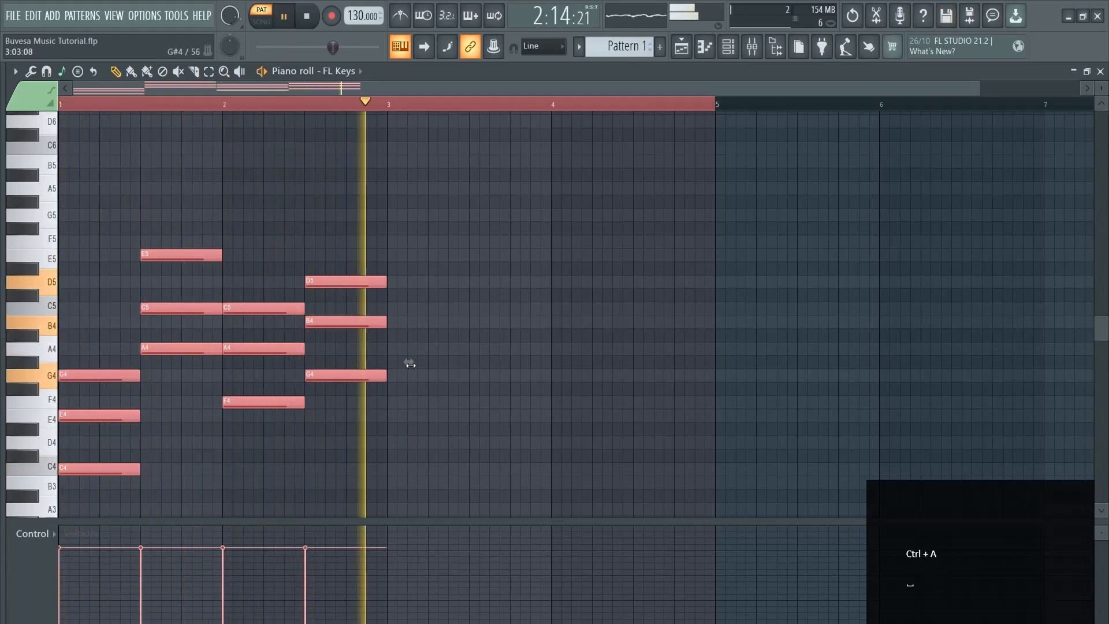
Stretch the notes back to full length, play it, and loop from bar 3 to 4.5
{"action": "left_click_drag", "start_coordinate": [410, 364], "coordinate": [738, 363]}
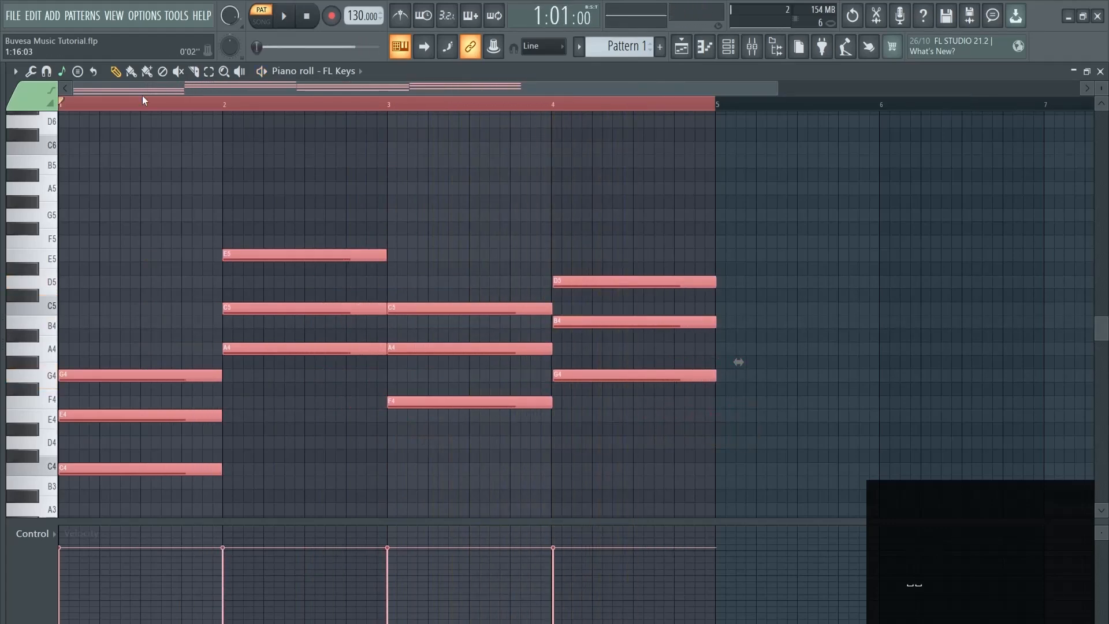
{"action": "key", "text": "space"}
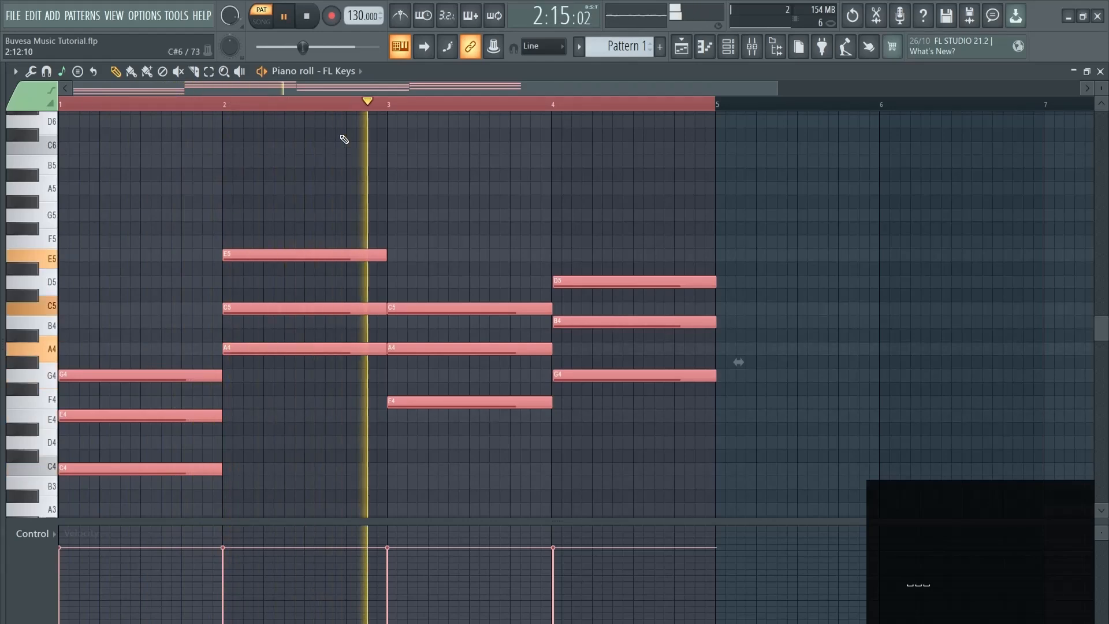
{"action": "key", "text": "space"}
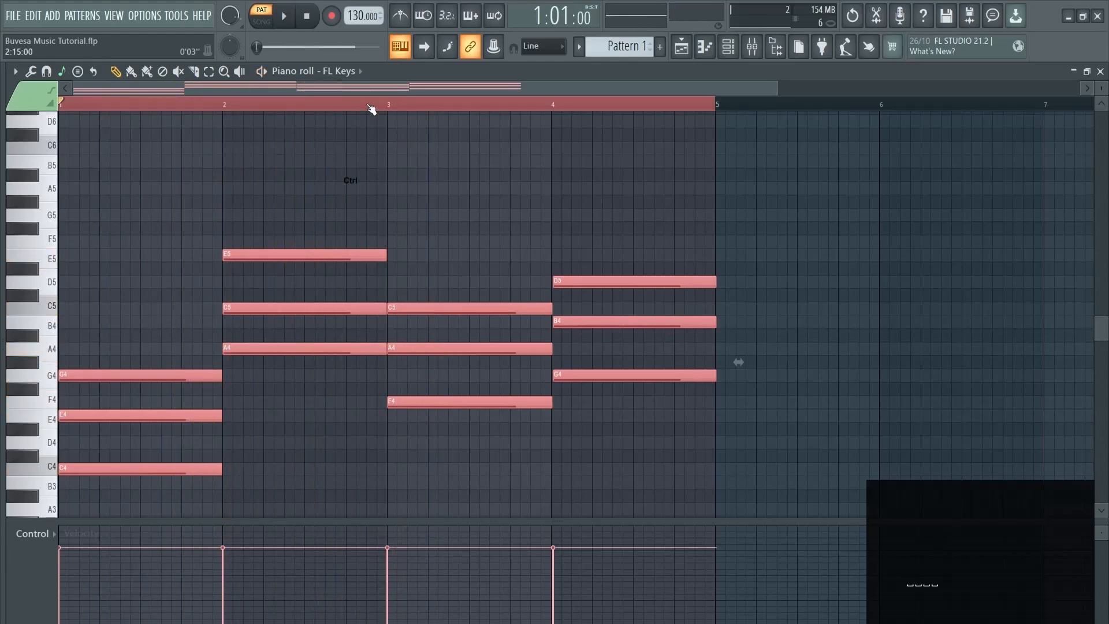
{"action": "left_click", "coordinate": [368, 105], "text": "ctrl"}
{"action": "left_click_drag", "start_coordinate": [391, 108], "coordinate": [635, 108]}
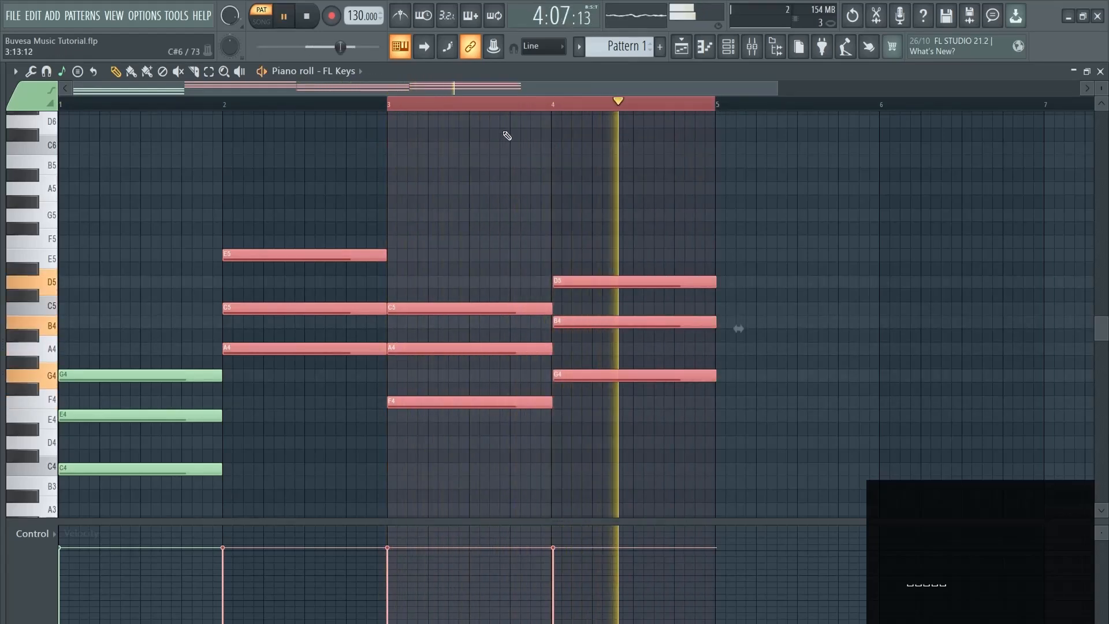
{"action": "left_click_drag", "start_coordinate": [401, 106], "coordinate": [548, 109]}
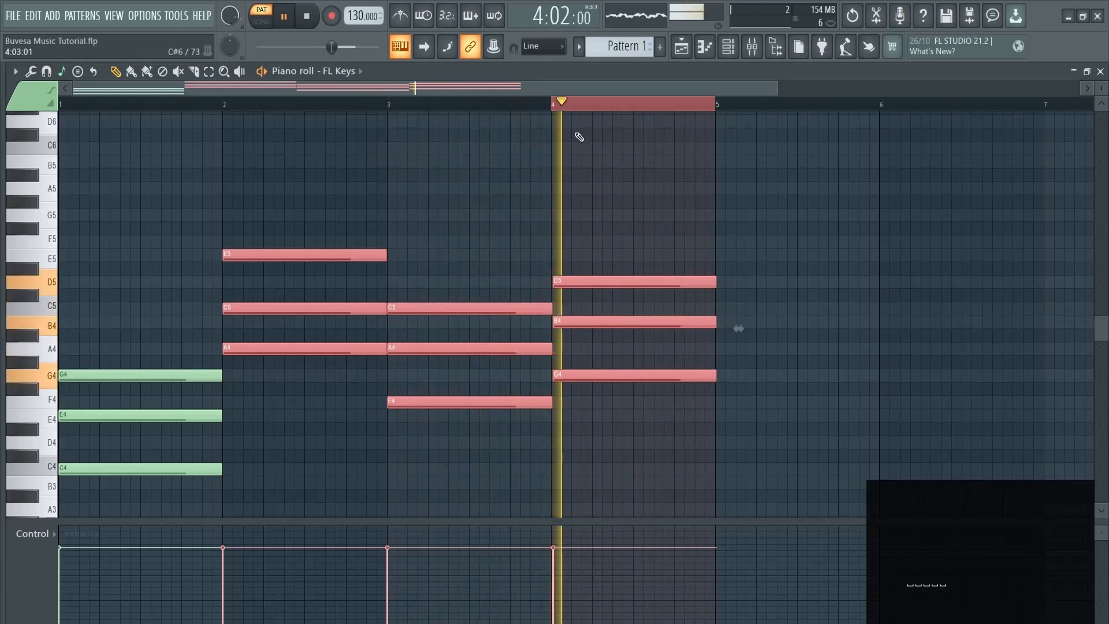
{"action": "left_click", "coordinate": [569, 242]}
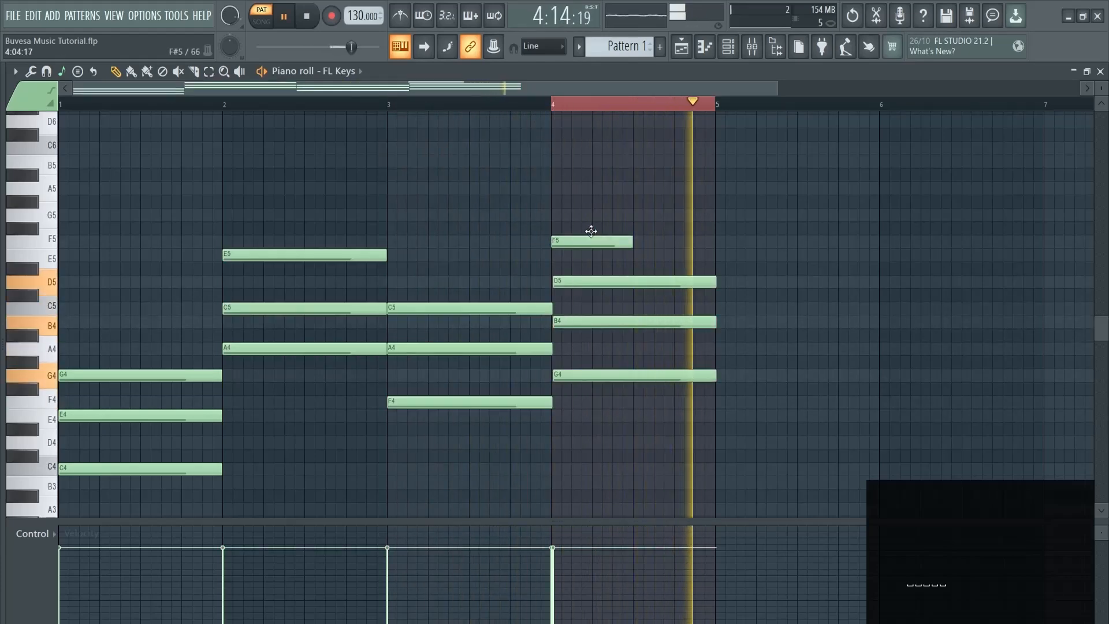
{"action": "left_click", "coordinate": [639, 215]}
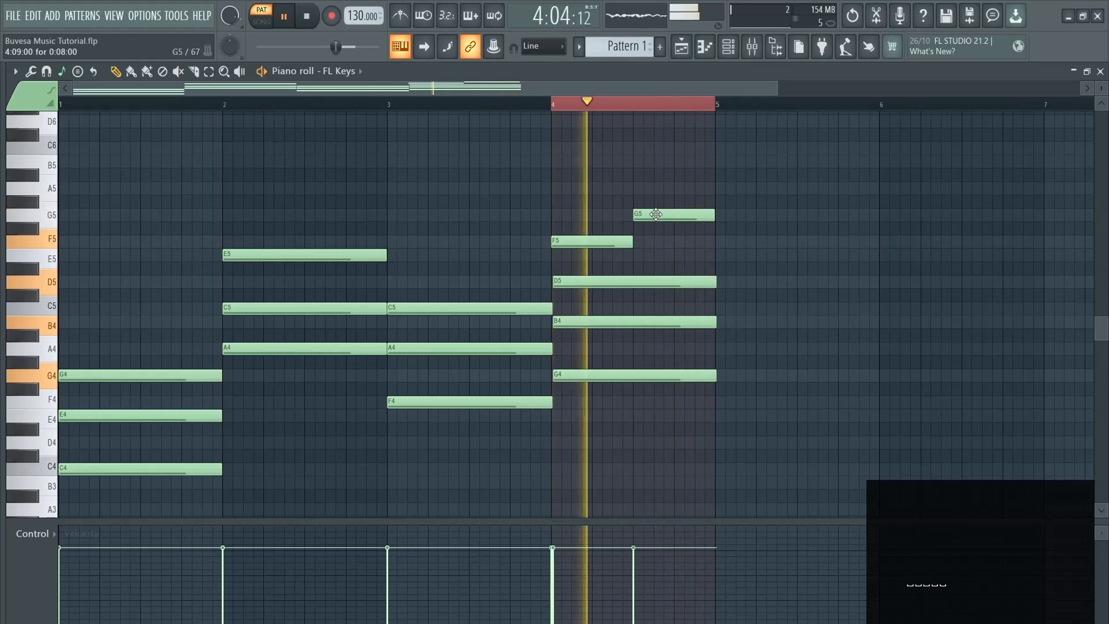
{"action": "left_click_drag", "start_coordinate": [555, 104], "coordinate": [631, 105]}
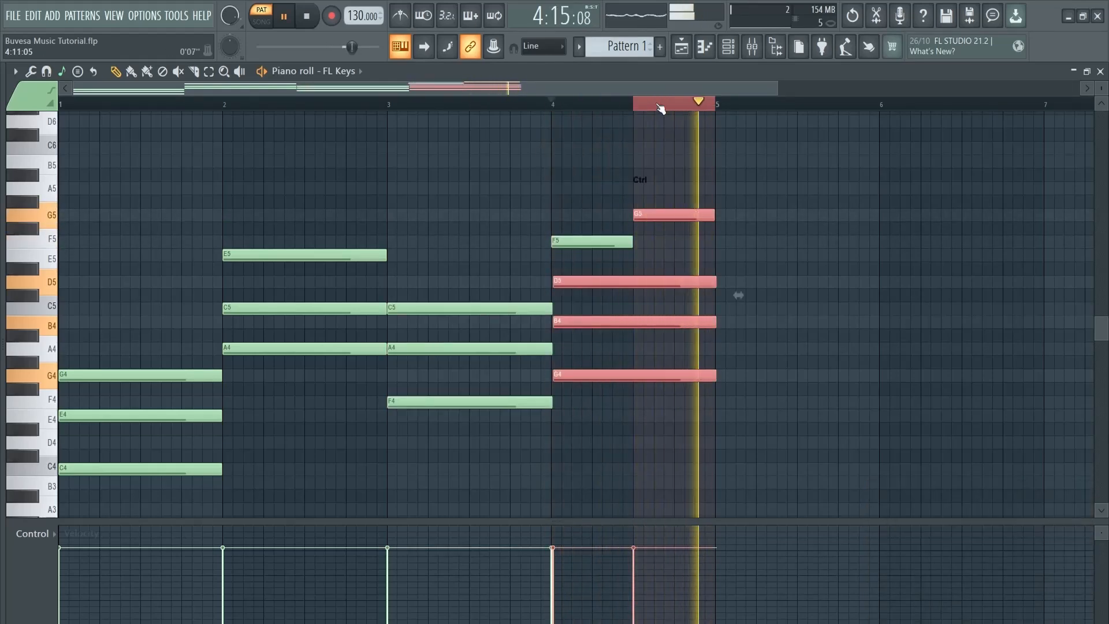
{"action": "left_click", "coordinate": [657, 101]}
{"action": "key", "text": "space"}
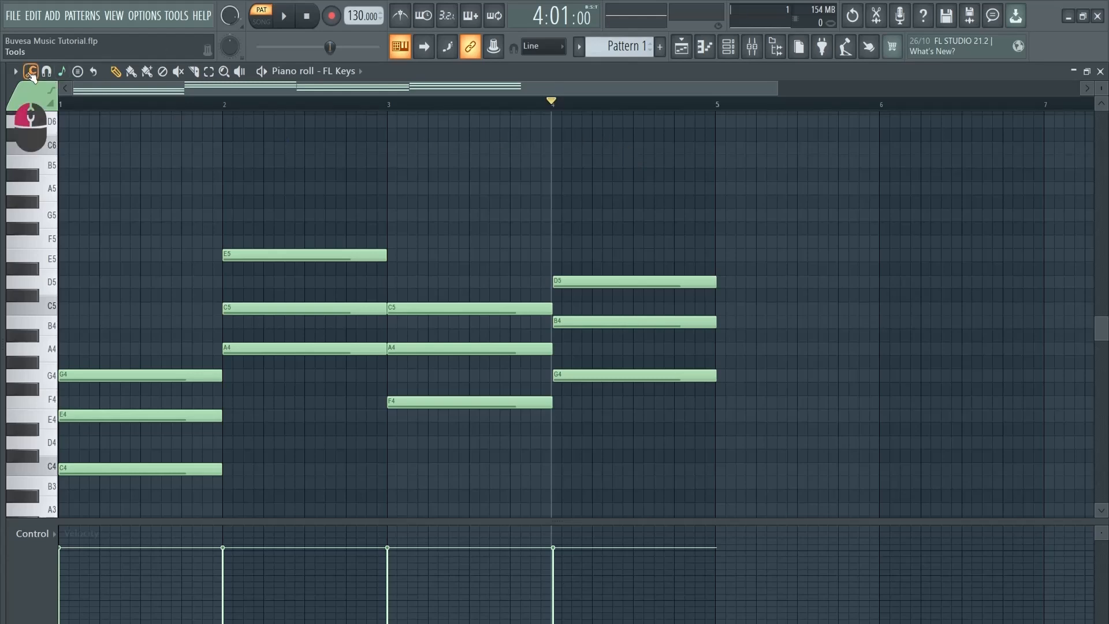
Chop the four chords into short repeated notes with a raised Time mul, about six per bar
{"action": "left_click", "coordinate": [30, 72]}
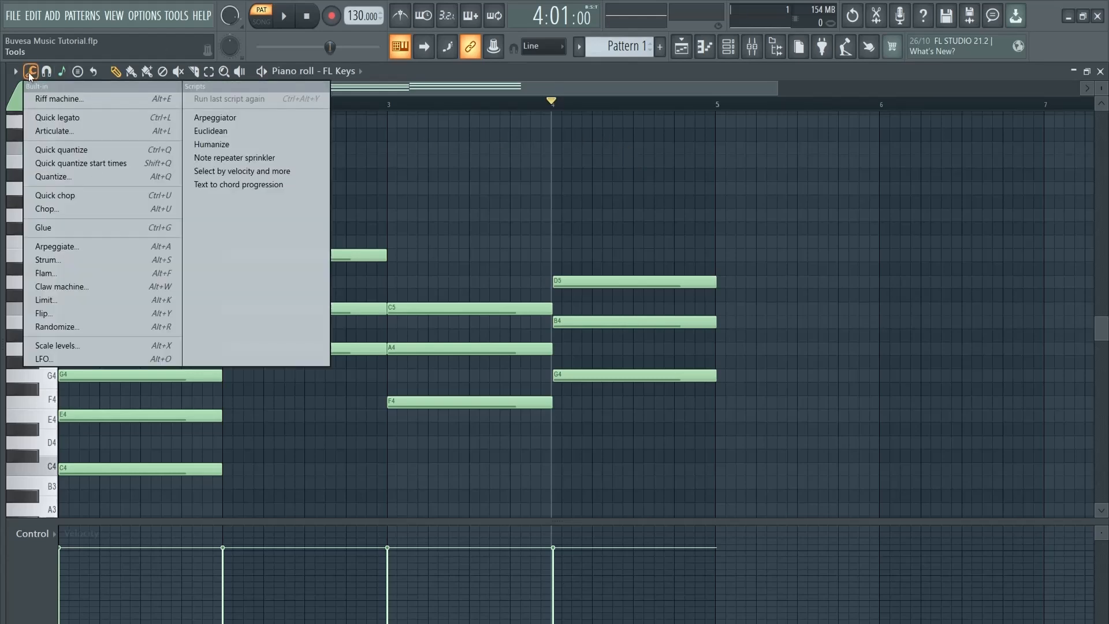
{"action": "left_click", "coordinate": [85, 209]}
{"action": "left_click_drag", "start_coordinate": [543, 215], "coordinate": [830, 230]}
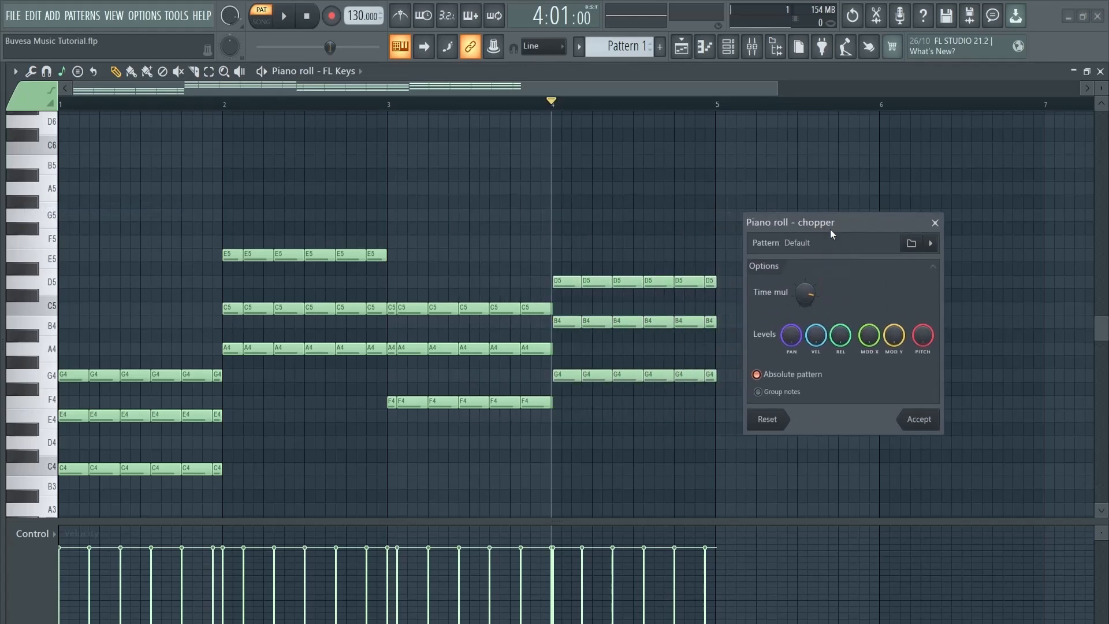
{"action": "key", "text": "space"}
{"action": "mouse_move", "coordinate": [812, 287]}
{"action": "left_mouse_down"}
{"action": "mouse_move", "coordinate": [806, 272]}
{"action": "mouse_move", "coordinate": [810, 372]}
{"action": "mouse_move", "coordinate": [801, 273]}
{"action": "mouse_move", "coordinate": [806, 296]}
{"action": "left_mouse_up"}
{"action": "left_click", "coordinate": [917, 420]}
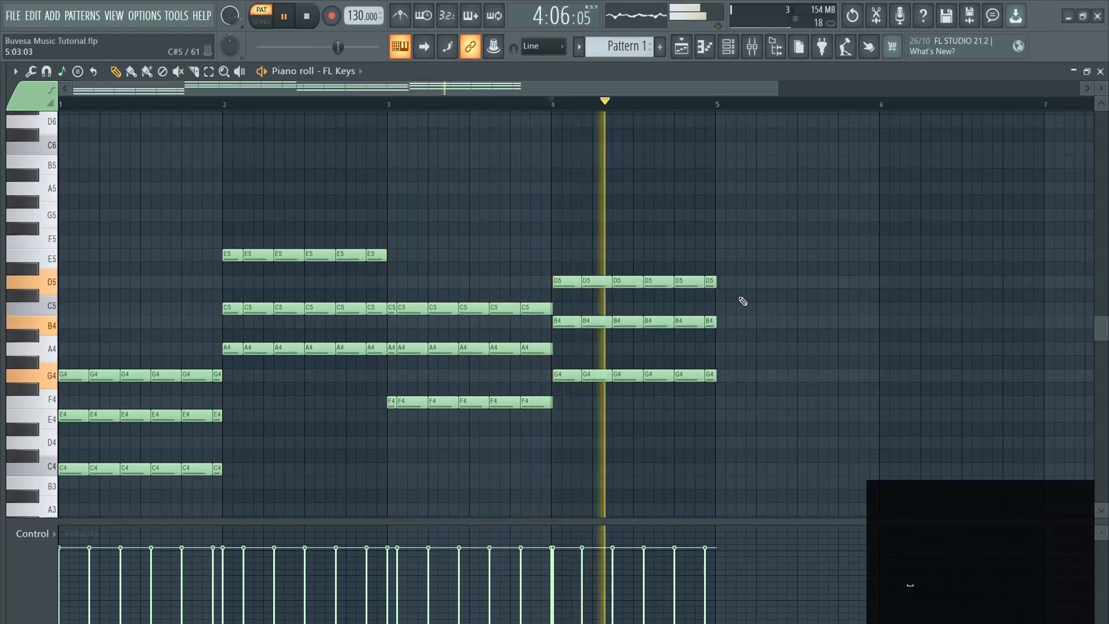
{"action": "key", "text": "space"}
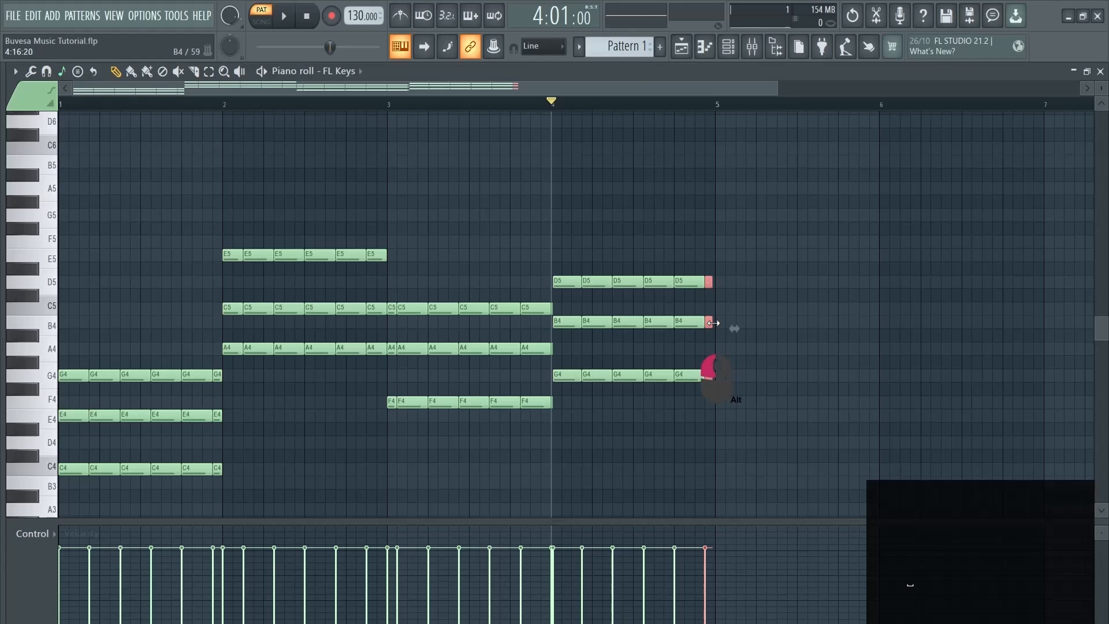
{"action": "key", "text": "space"}
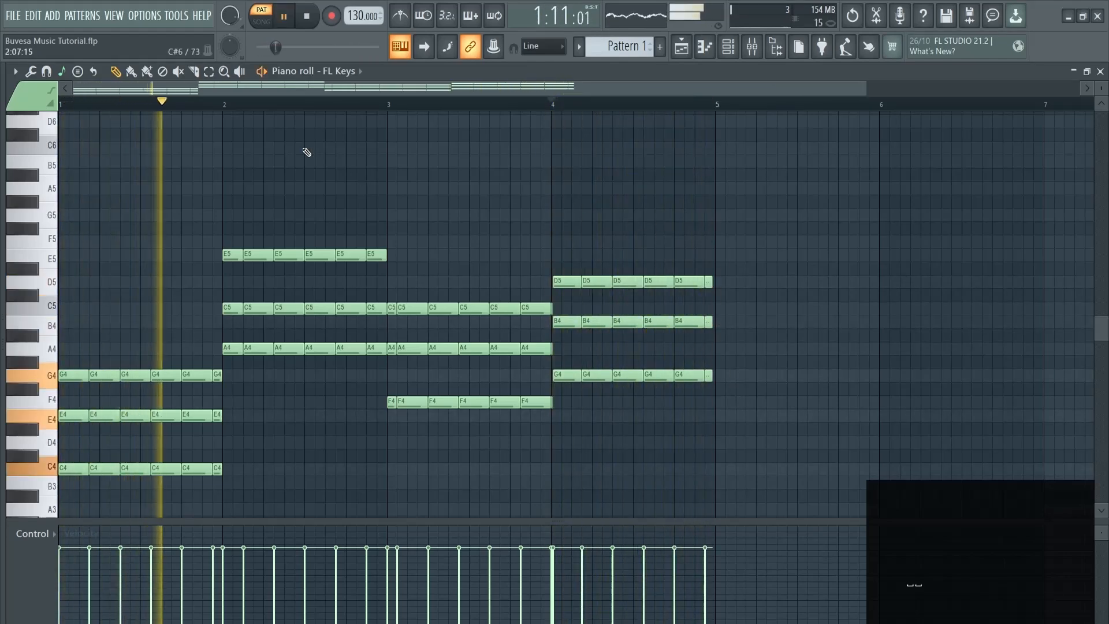
{"action": "left_click", "coordinate": [30, 74]}
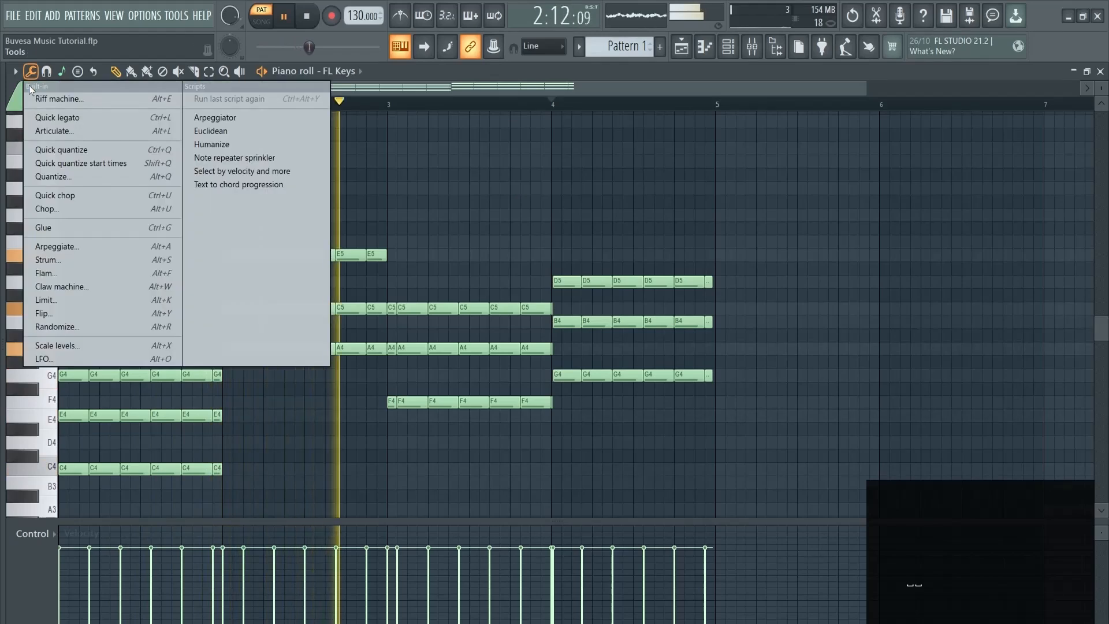
{"action": "left_click", "coordinate": [81, 247]}
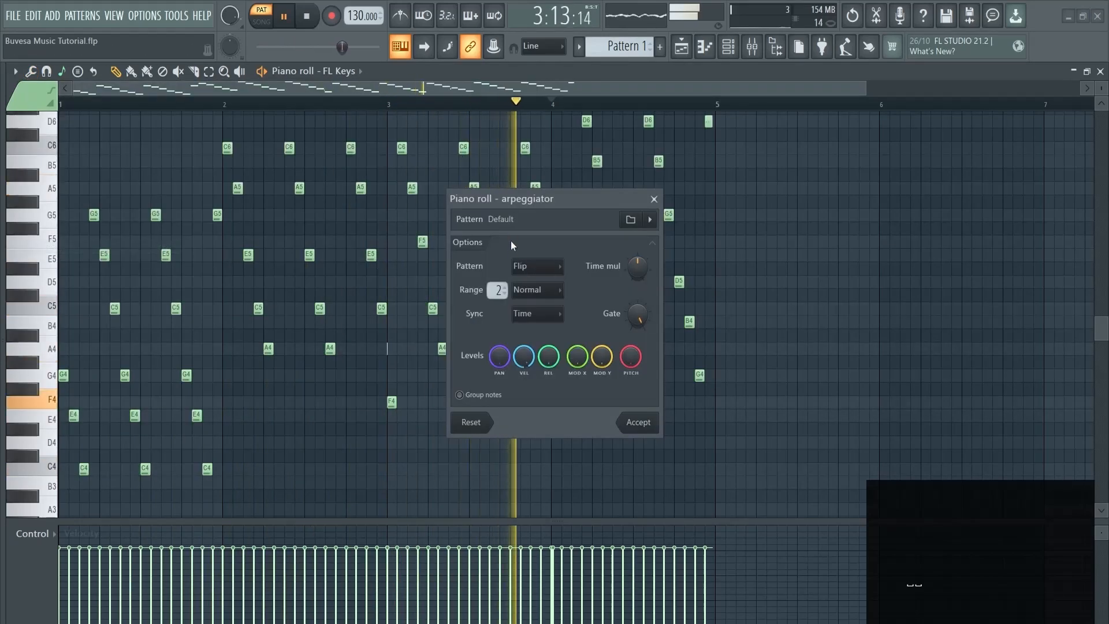
{"action": "left_click_drag", "start_coordinate": [501, 293], "coordinate": [500, 289]}
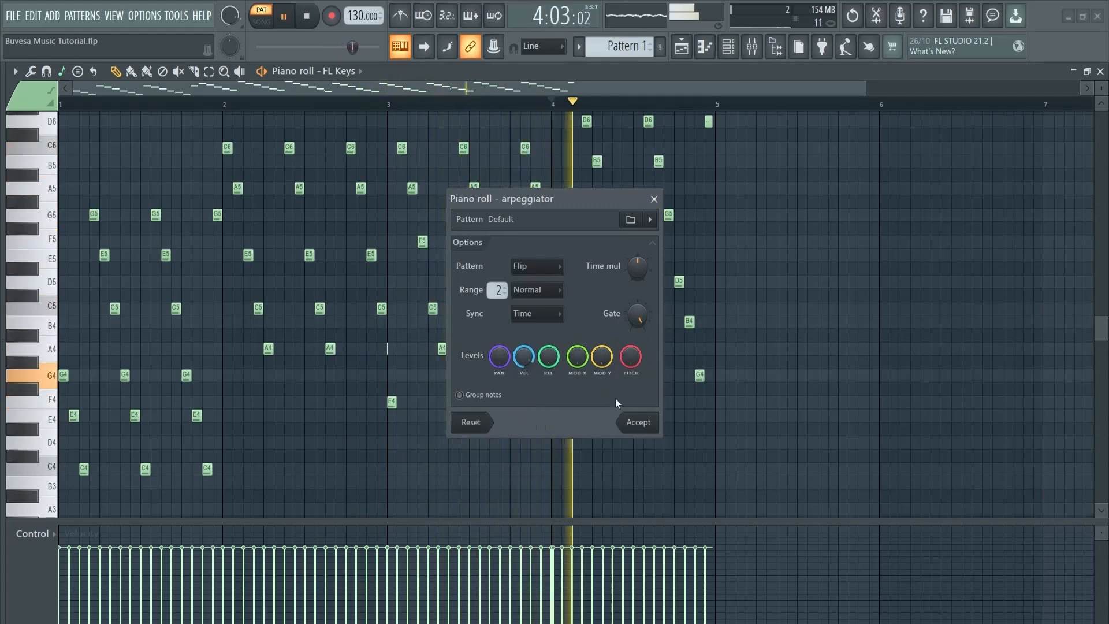
{"action": "left_click", "coordinate": [638, 422]}
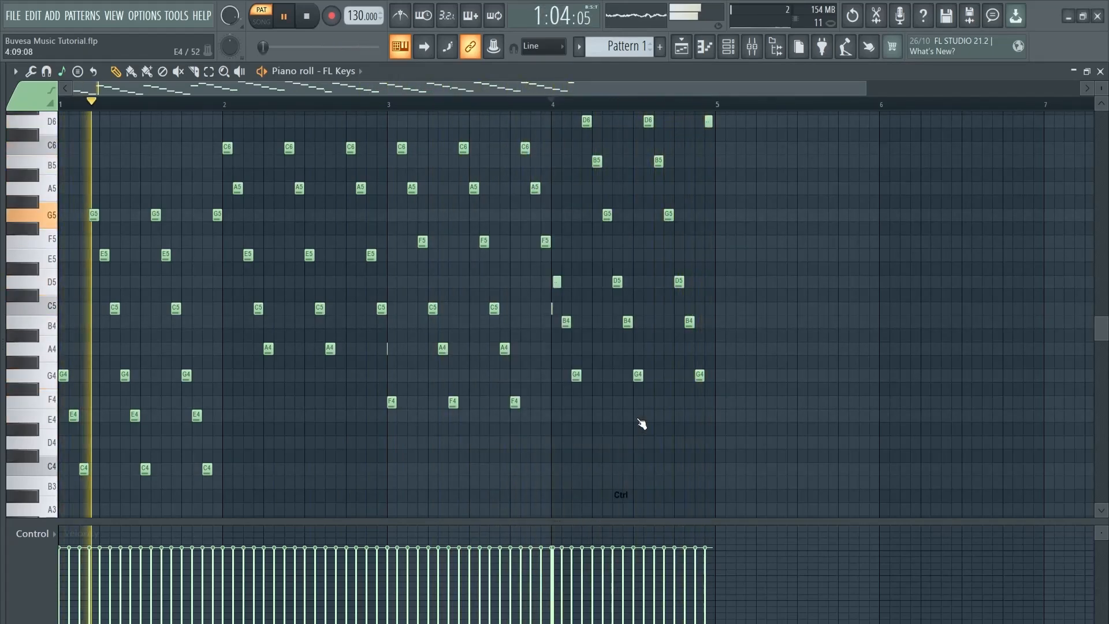
{"action": "key", "text": "ctrl+z"}
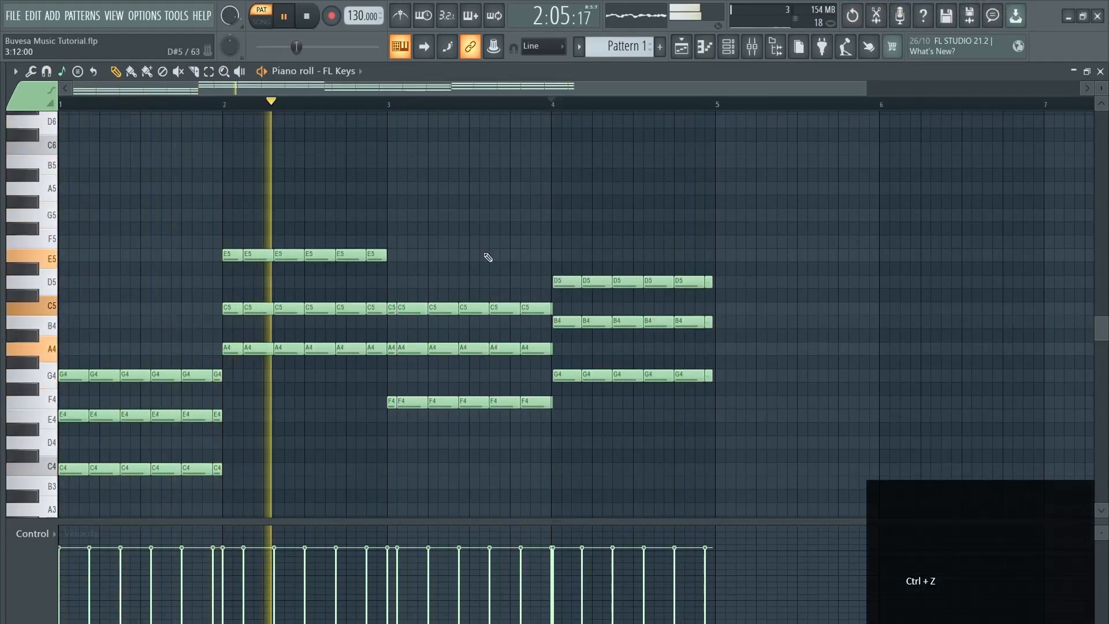
Strum the chopped chords on note starts only, with a low Start Time strength
{"action": "left_click", "coordinate": [31, 71]}
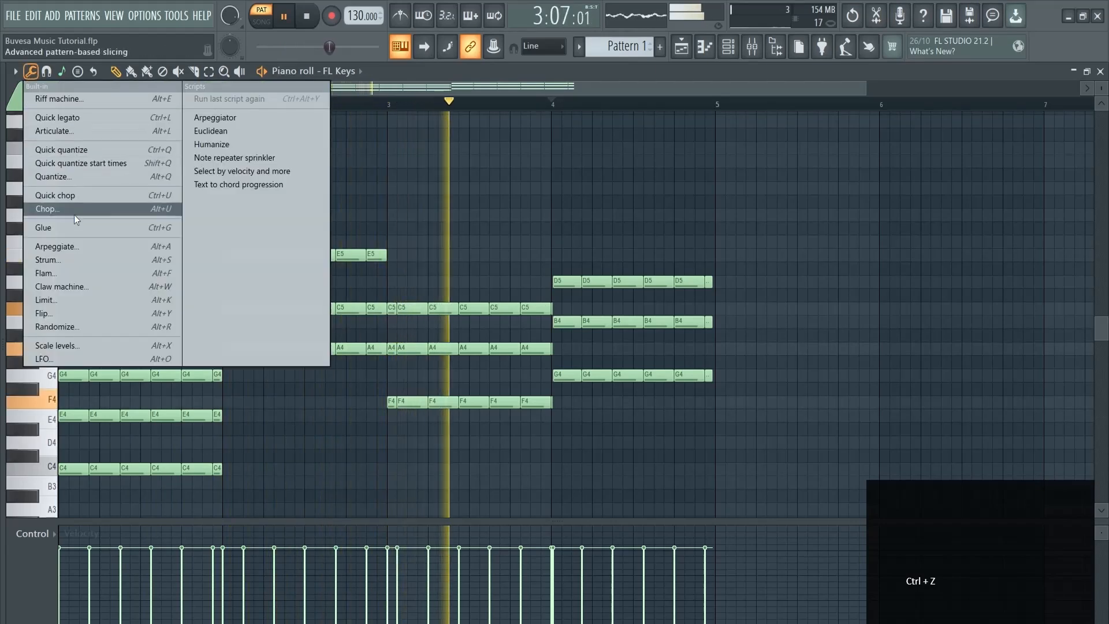
{"action": "left_click", "coordinate": [85, 258]}
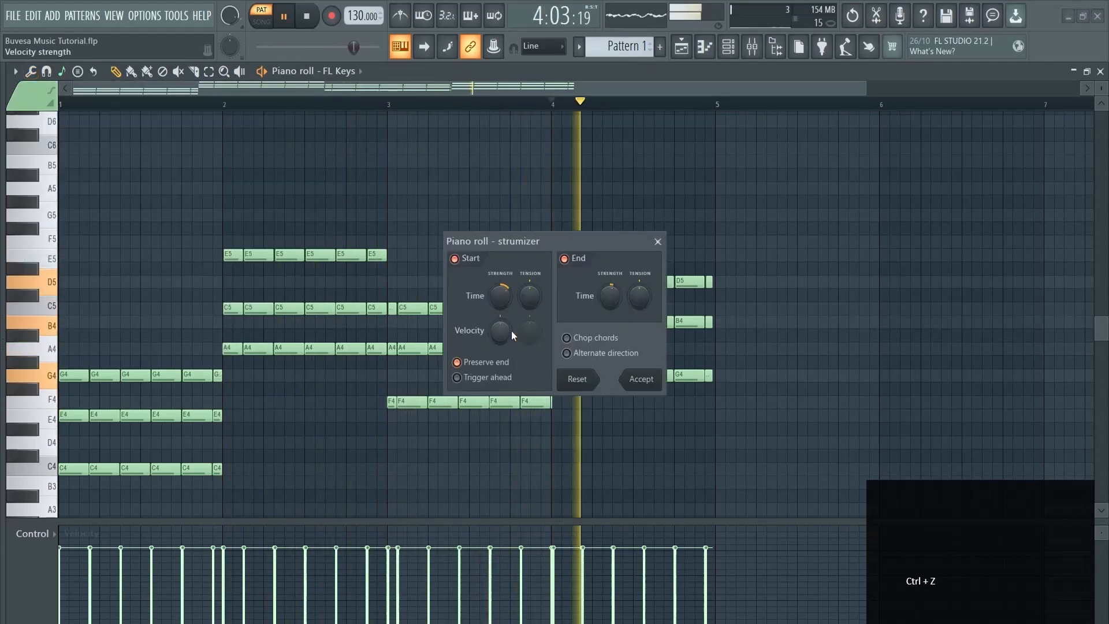
{"action": "left_click_drag", "start_coordinate": [559, 240], "coordinate": [673, 222]}
{"action": "left_click", "coordinate": [680, 240]}
{"action": "left_click", "coordinate": [570, 240]}
{"action": "left_click", "coordinate": [570, 241]}
{"action": "left_click_drag", "start_coordinate": [615, 279], "coordinate": [610, 218]}
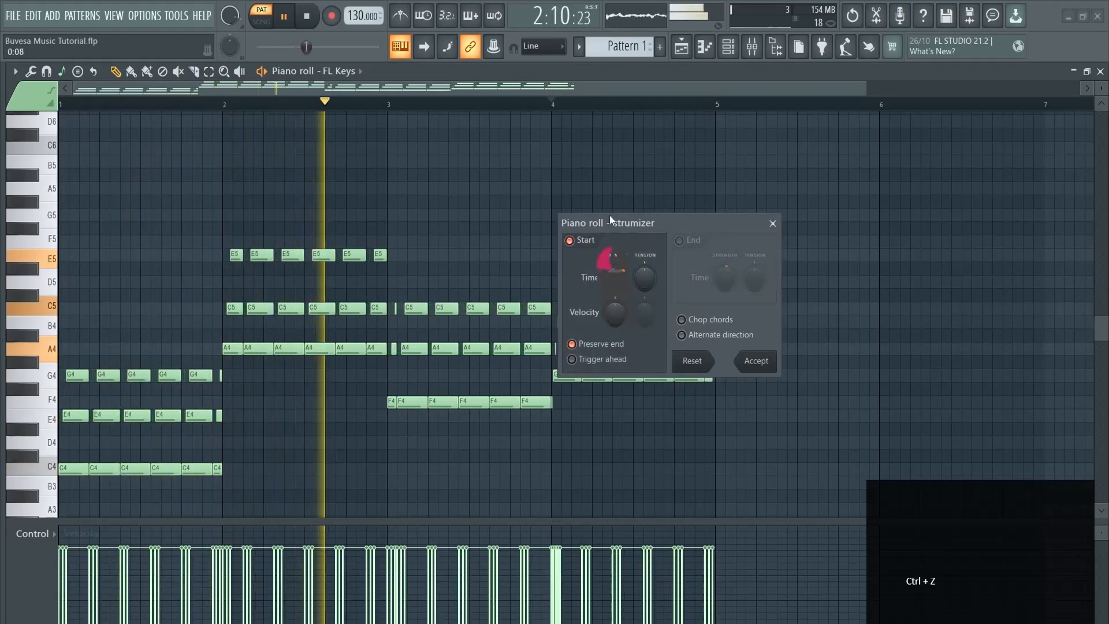
{"action": "left_click_drag", "start_coordinate": [619, 279], "coordinate": [624, 364]}
{"action": "left_click", "coordinate": [756, 360]}
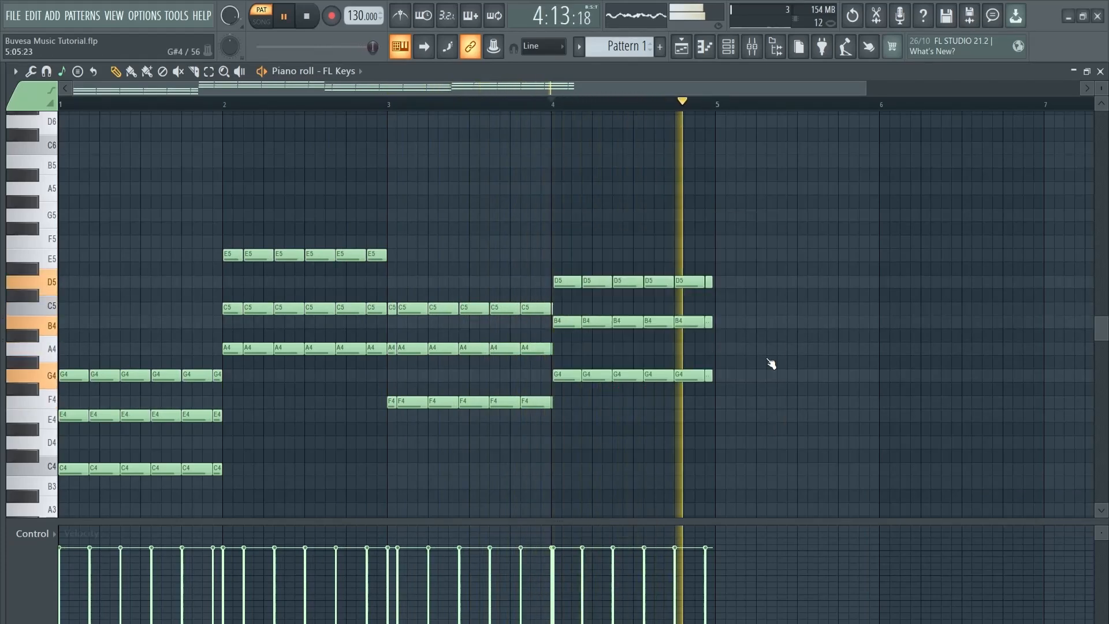
Set up the randomizer with Major scale, more notes and greater length variation
{"action": "left_click", "coordinate": [28, 75]}
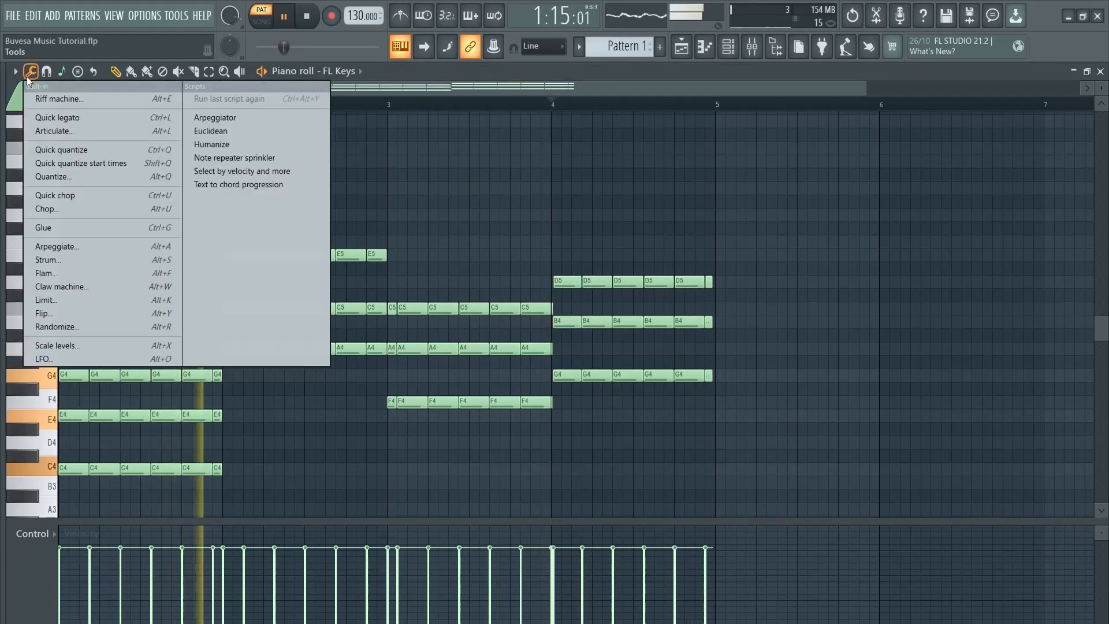
{"action": "left_click", "coordinate": [117, 327]}
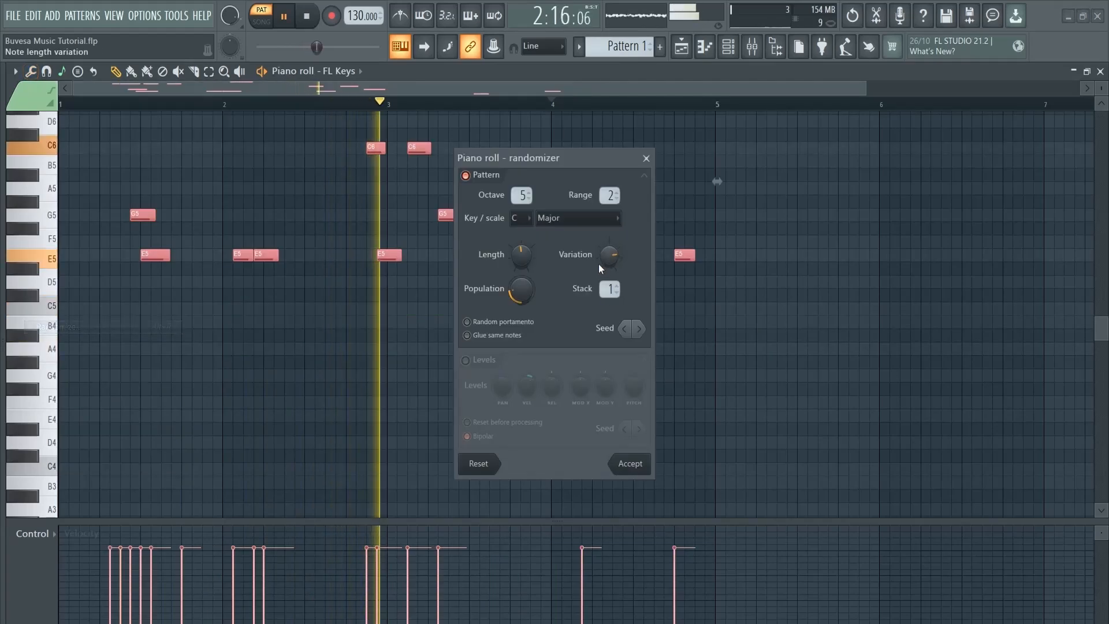
{"action": "scroll", "coordinate": [521, 195], "scroll_direction": "down", "scroll_amount": 1}
{"action": "scroll", "coordinate": [521, 195], "scroll_direction": "up", "scroll_amount": 1}
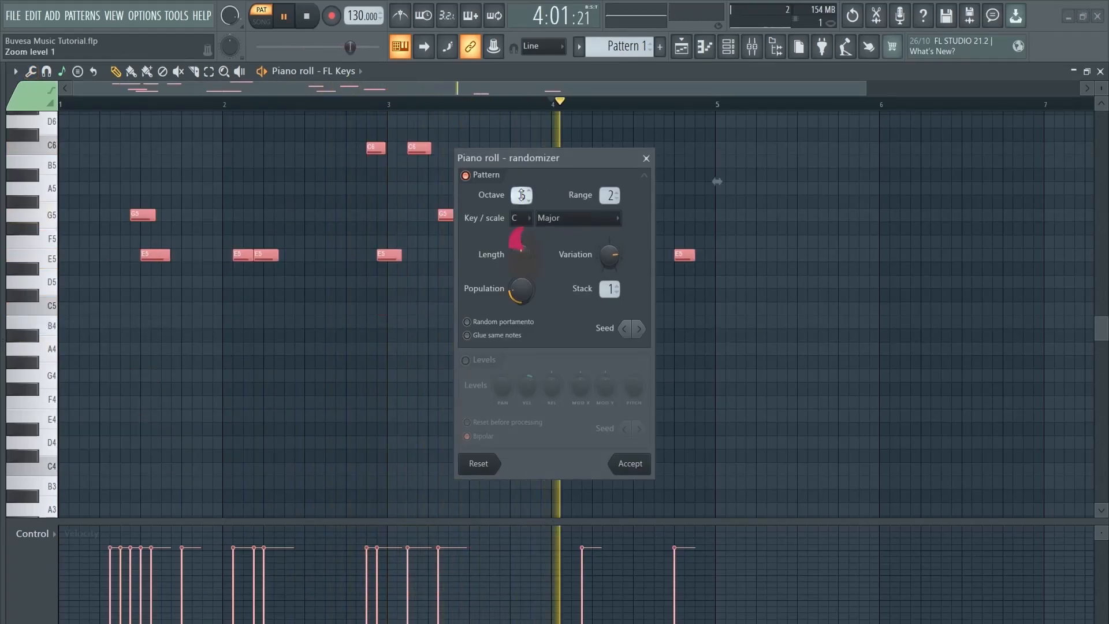
{"action": "scroll", "coordinate": [521, 195], "scroll_direction": "up", "scroll_amount": 1}
{"action": "scroll", "coordinate": [608, 195], "scroll_direction": "up", "scroll_amount": 1}
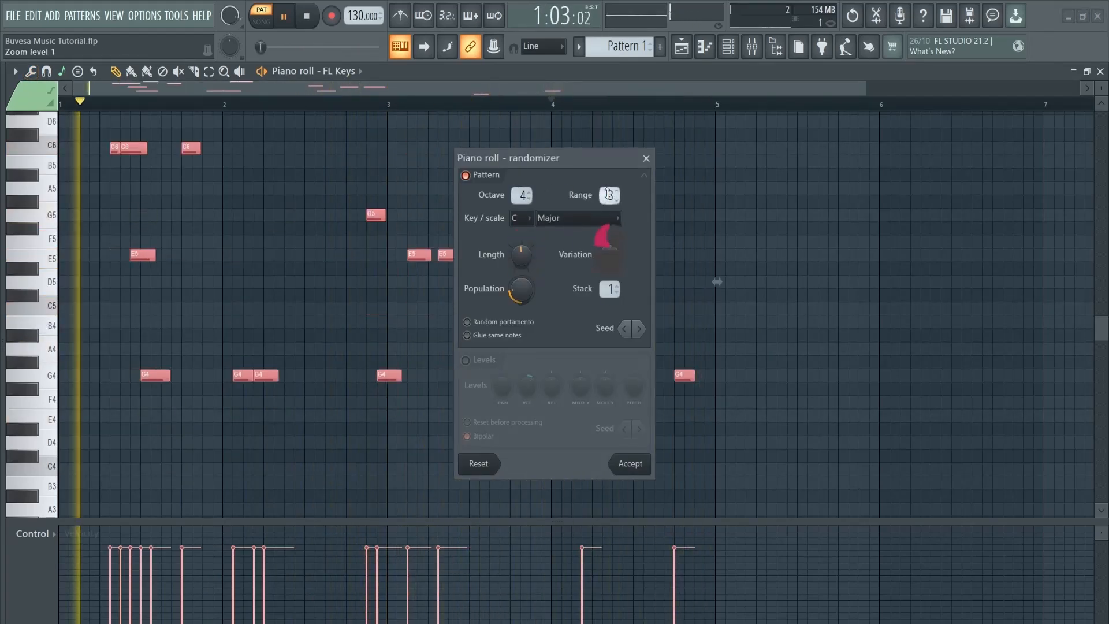
{"action": "scroll", "coordinate": [609, 195], "scroll_direction": "down", "scroll_amount": 1}
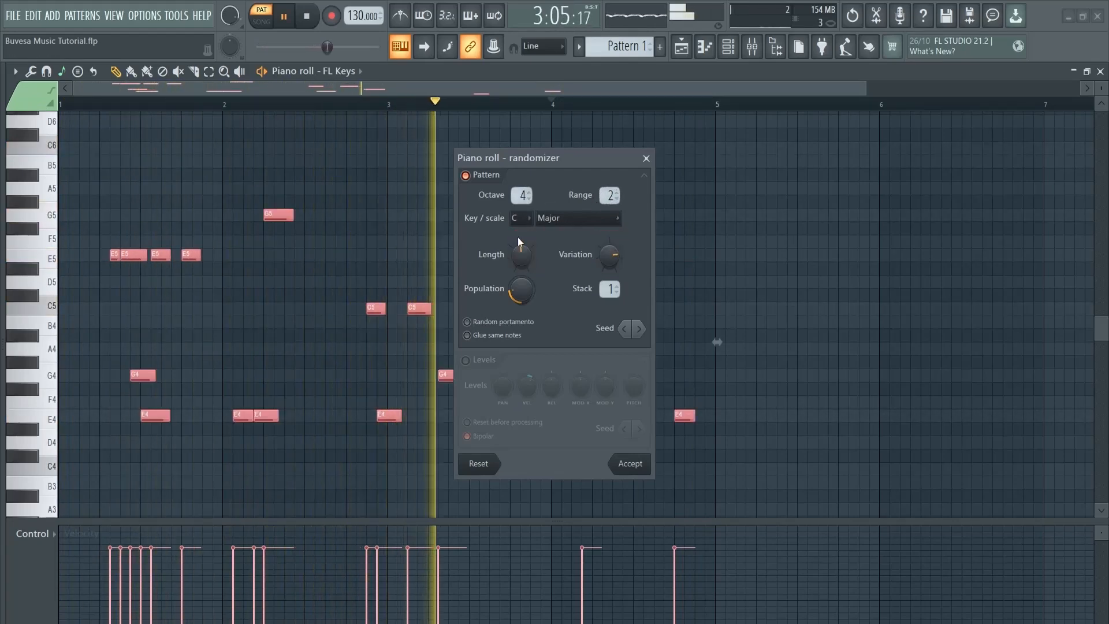
{"action": "left_click", "coordinate": [554, 224]}
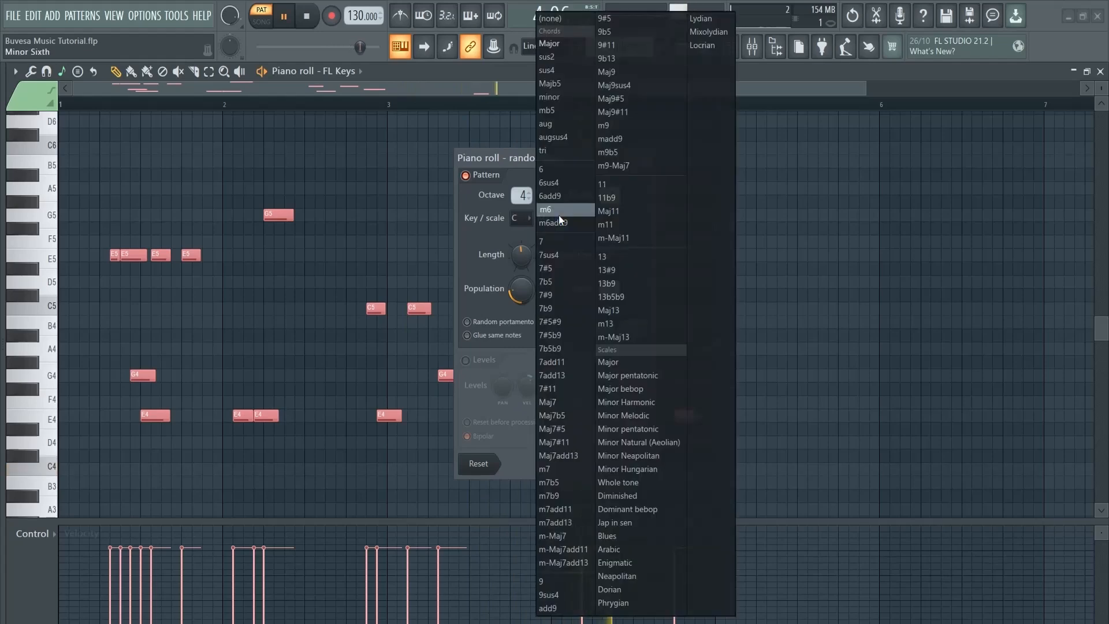
{"action": "left_click", "coordinate": [559, 48]}
{"action": "left_click_drag", "start_coordinate": [521, 290], "coordinate": [521, 271]}
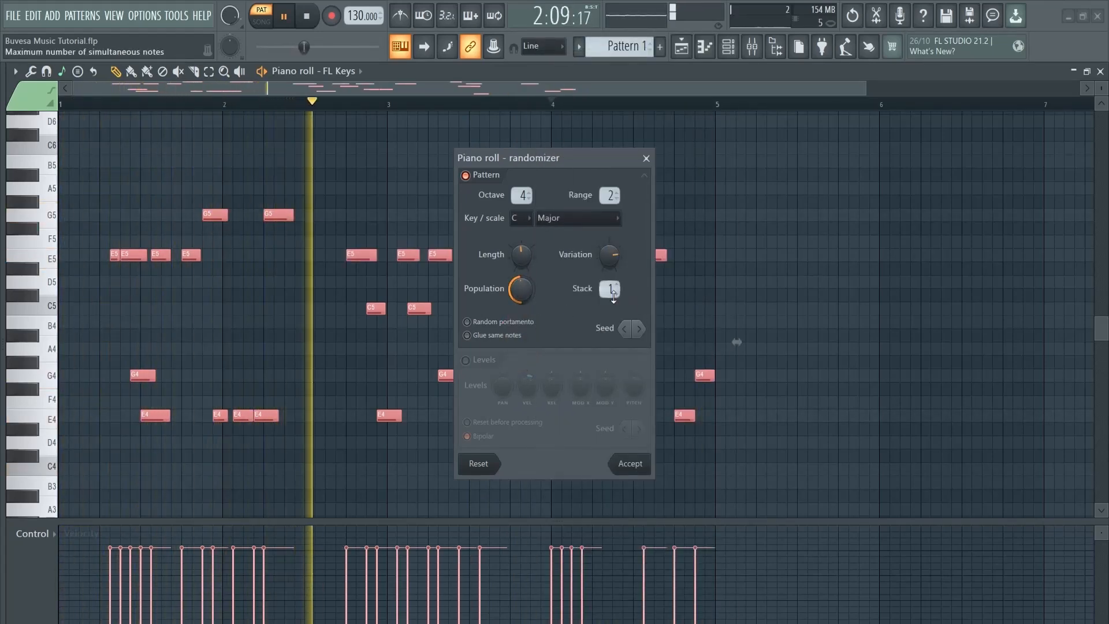
{"action": "left_click_drag", "start_coordinate": [616, 266], "coordinate": [612, 251]}
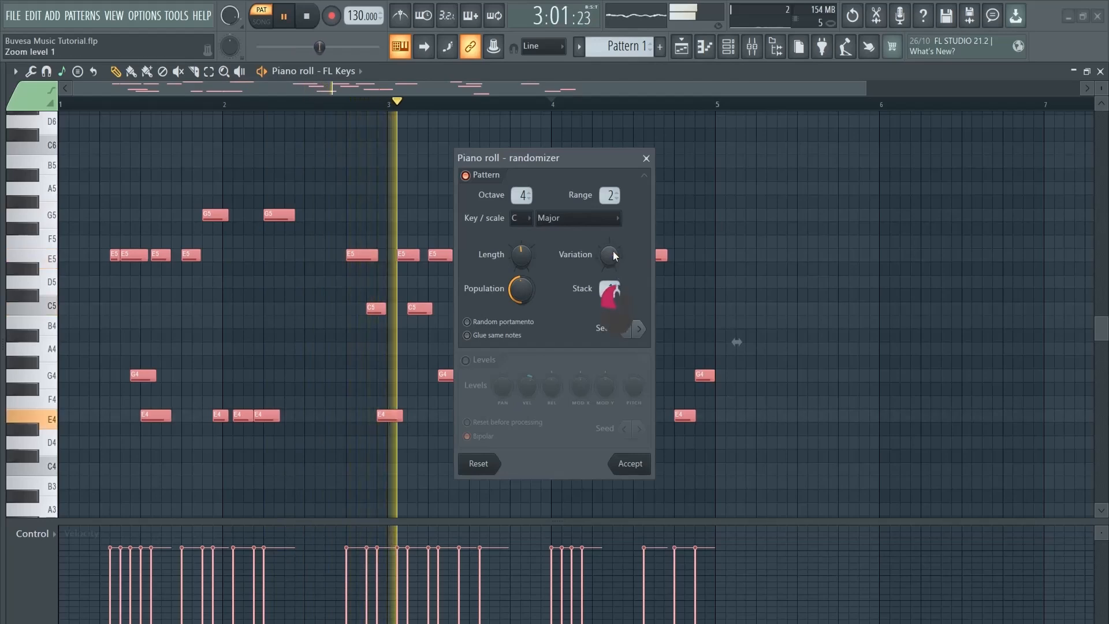
Regenerate the random melody with several new seeds and accept it
{"action": "left_click", "coordinate": [636, 332]}
{"action": "left_click", "coordinate": [637, 333]}
{"action": "left_click", "coordinate": [636, 333]}
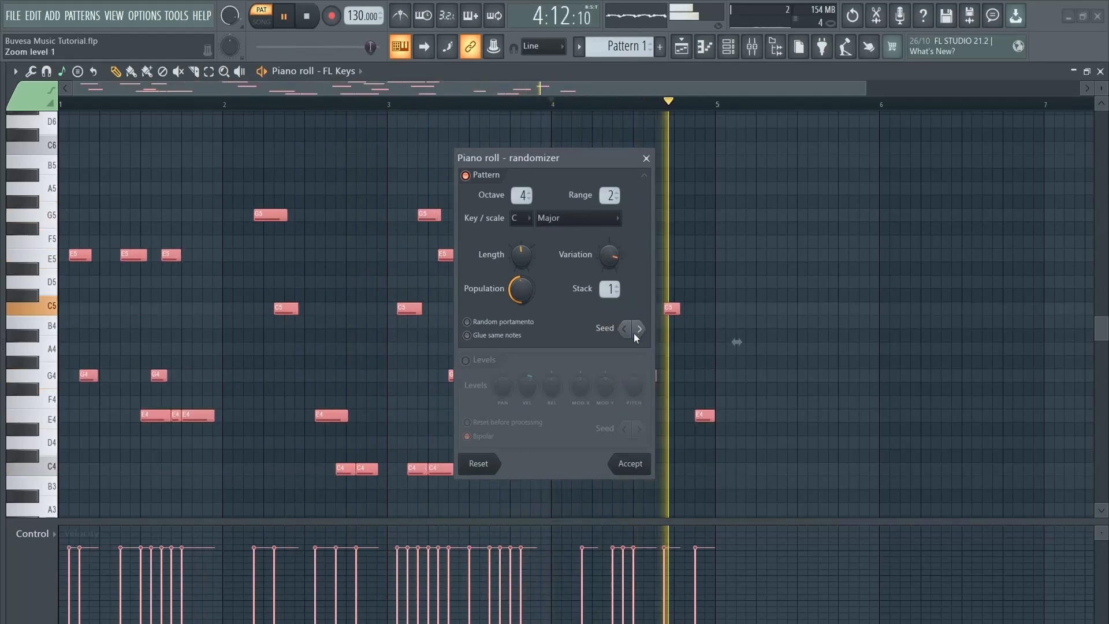
{"action": "left_click", "coordinate": [638, 328]}
{"action": "left_click", "coordinate": [638, 329]}
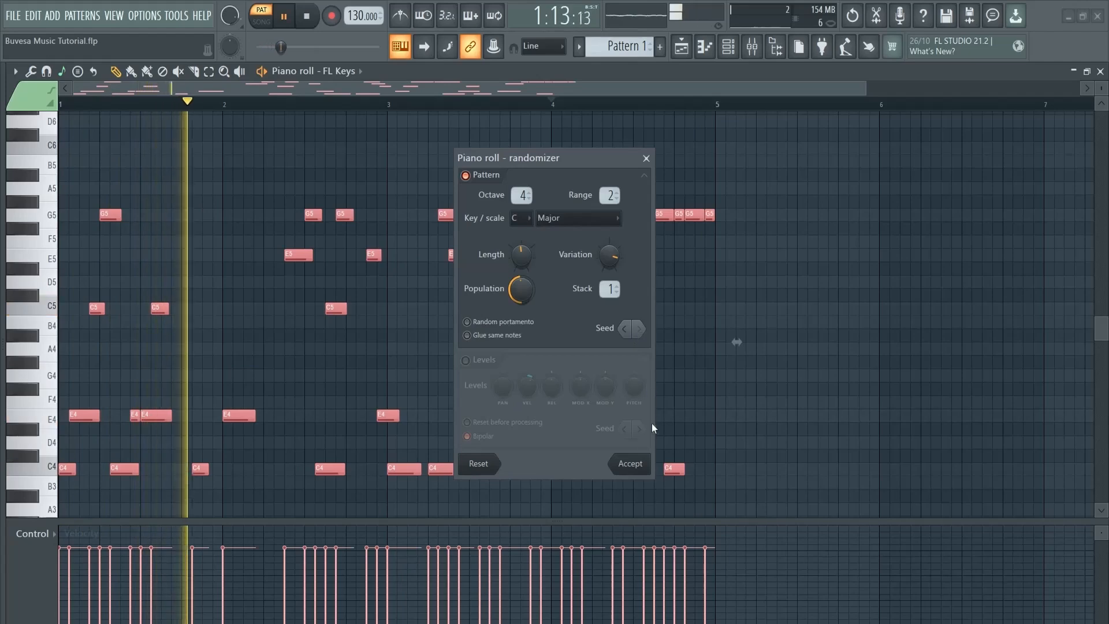
{"action": "left_click", "coordinate": [634, 463]}
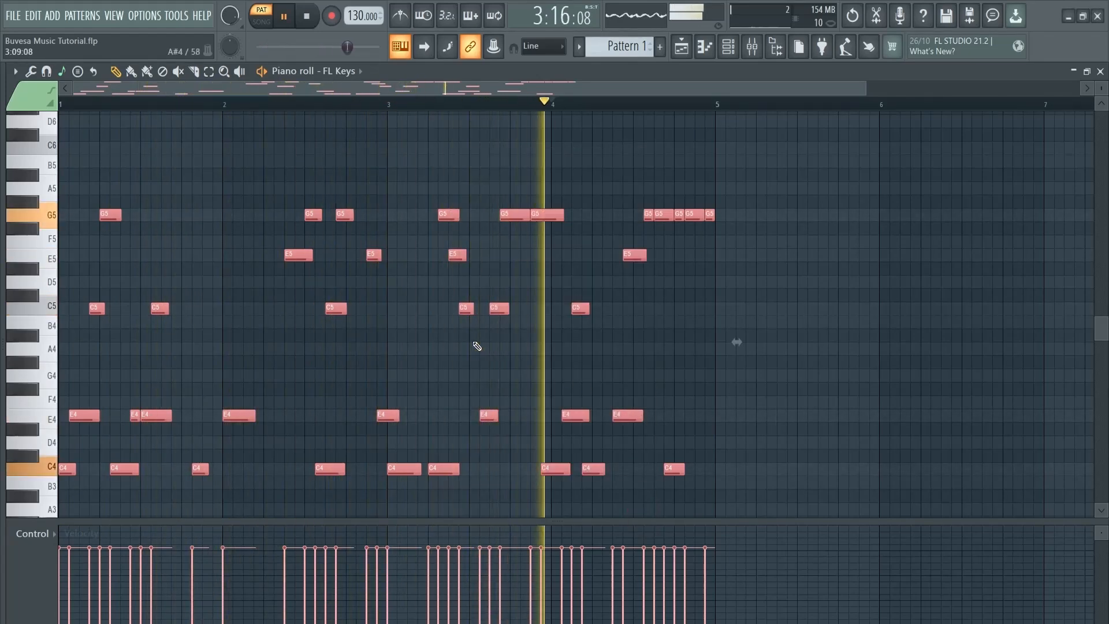
Randomize note velocities slightly: Pattern off, Levels on, small VEL amount
{"action": "key", "text": "alt+r"}
{"action": "left_click", "coordinate": [481, 179]}
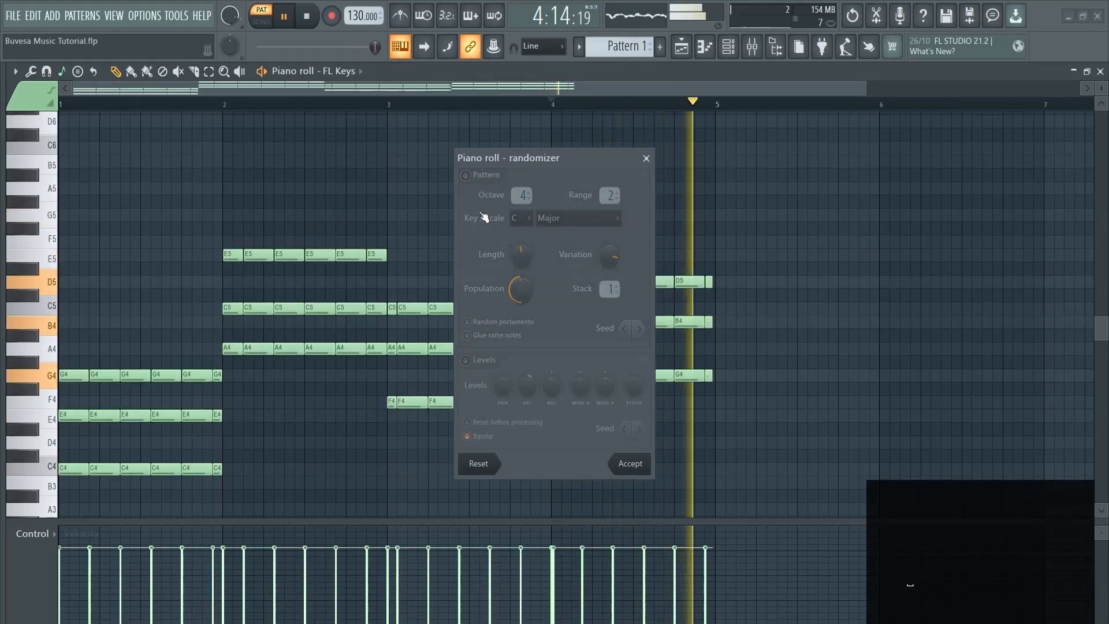
{"action": "left_click", "coordinate": [479, 360]}
{"action": "left_click_drag", "start_coordinate": [532, 390], "coordinate": [527, 361]}
{"action": "left_click_drag", "start_coordinate": [526, 356], "coordinate": [527, 391]}
{"action": "left_click", "coordinate": [630, 463]}
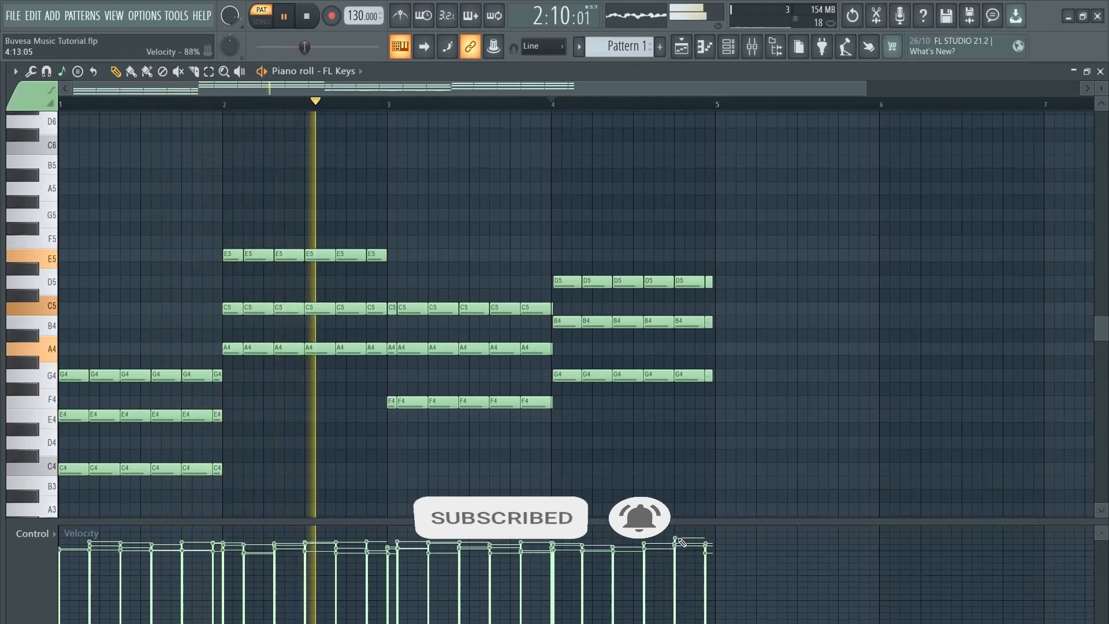
Switch the event lane to Channel pitch, draw then undo a pitch ramp, and stop playback
{"action": "left_click", "coordinate": [43, 532]}
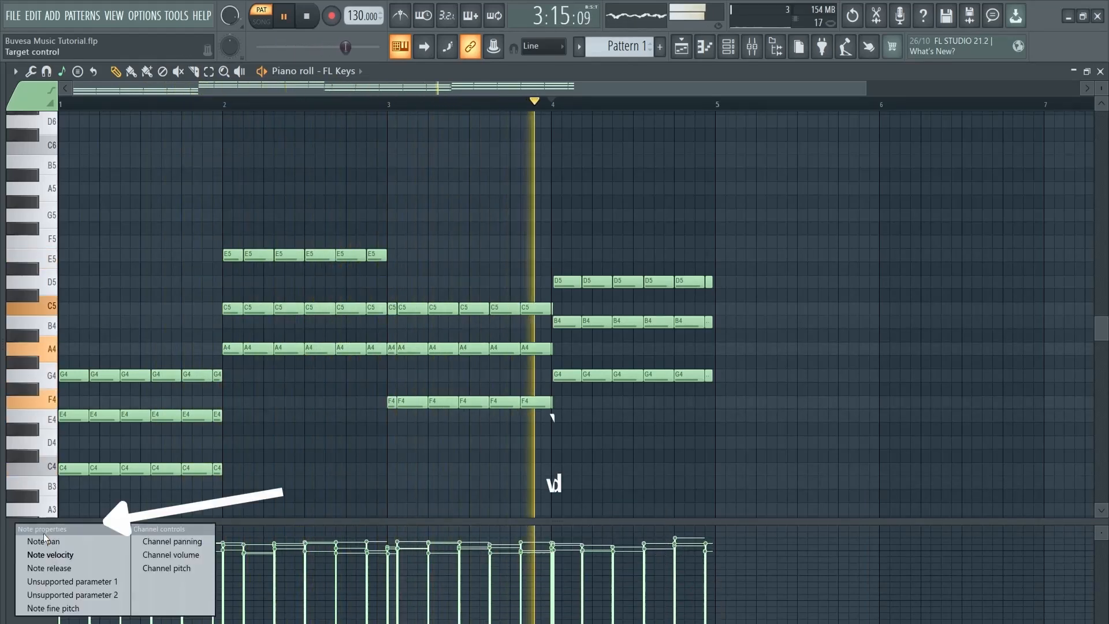
{"action": "left_click", "coordinate": [167, 567]}
{"action": "left_click_drag", "start_coordinate": [235, 564], "coordinate": [324, 534]}
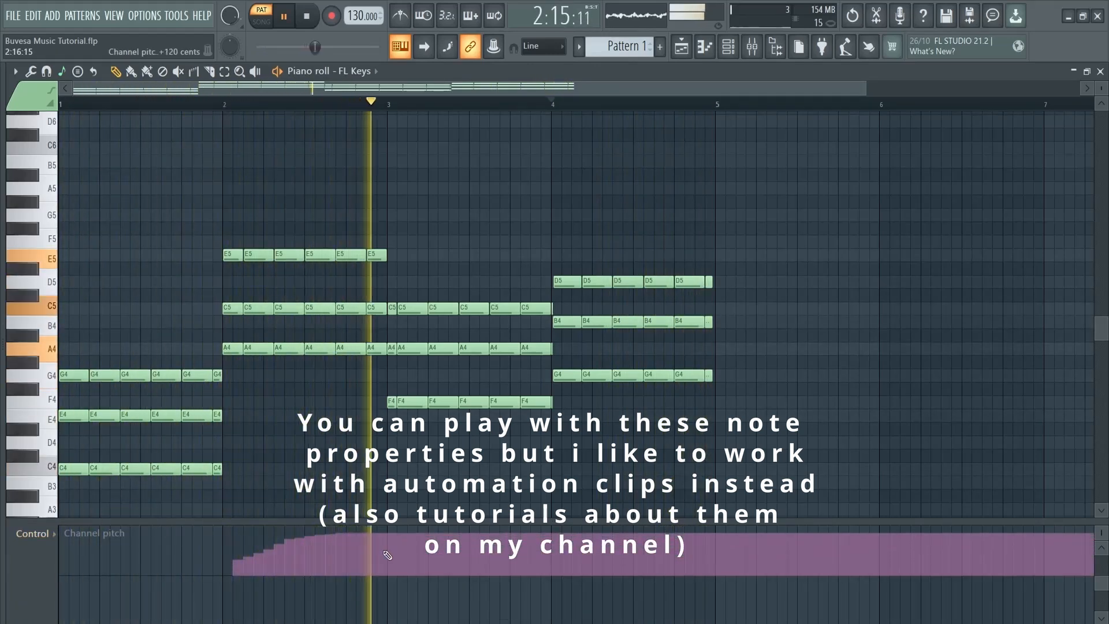
{"action": "key", "text": "ctrl+z"}
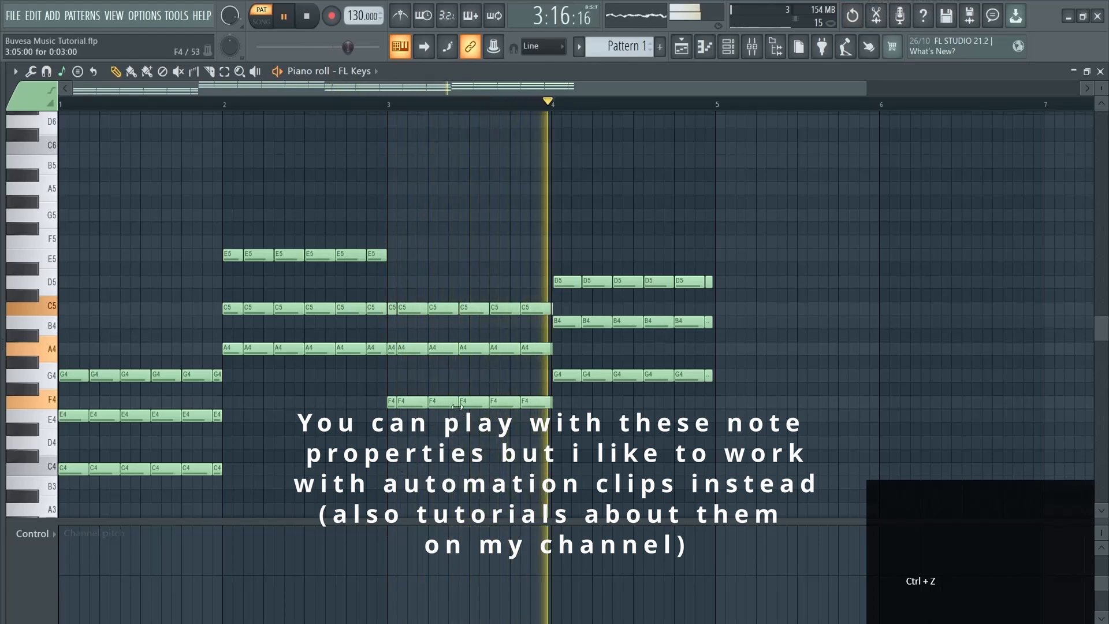
{"action": "key", "text": "space"}
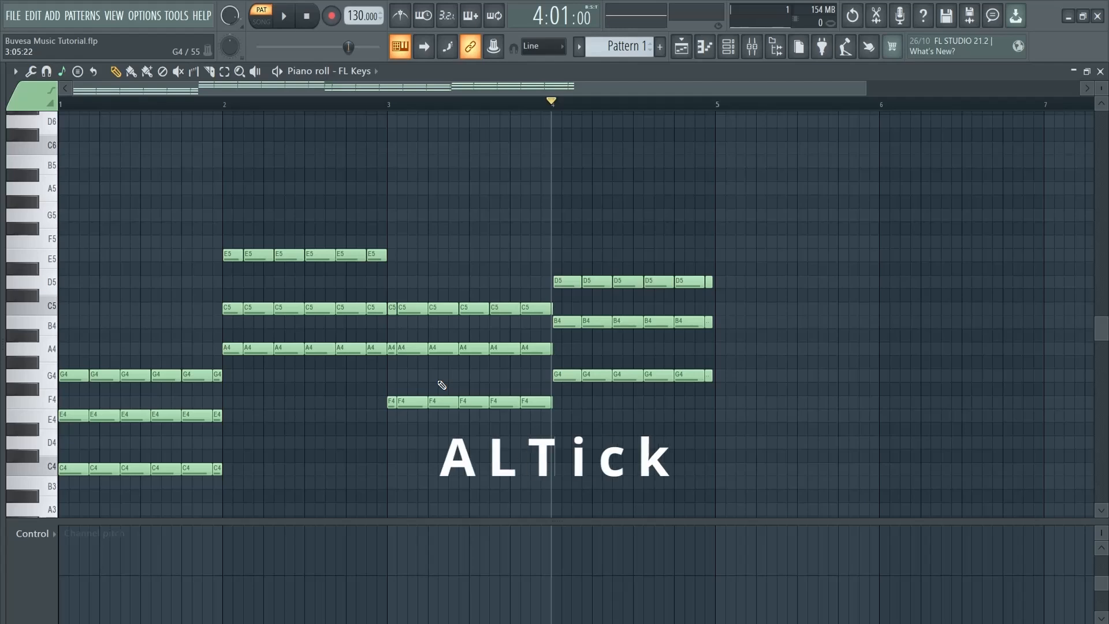
Preview notes in bars 3–4 and nudge the D5–B4–G4 notes right, then back
{"action": "right_click", "coordinate": [321, 232], "text": "alt"}
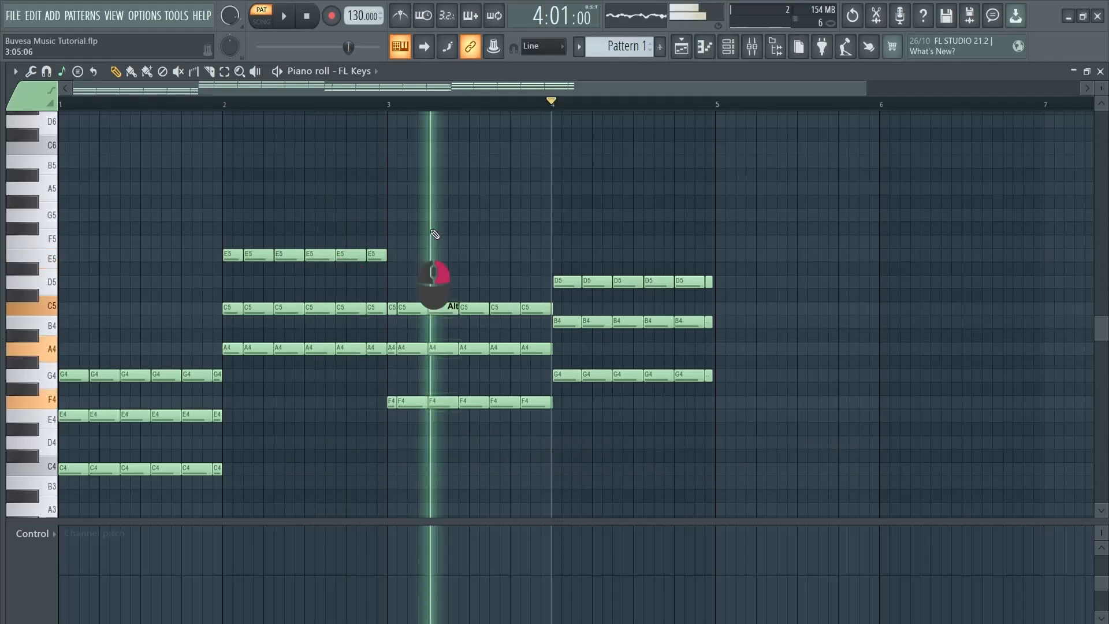
{"action": "right_click", "coordinate": [618, 235], "text": "alt"}
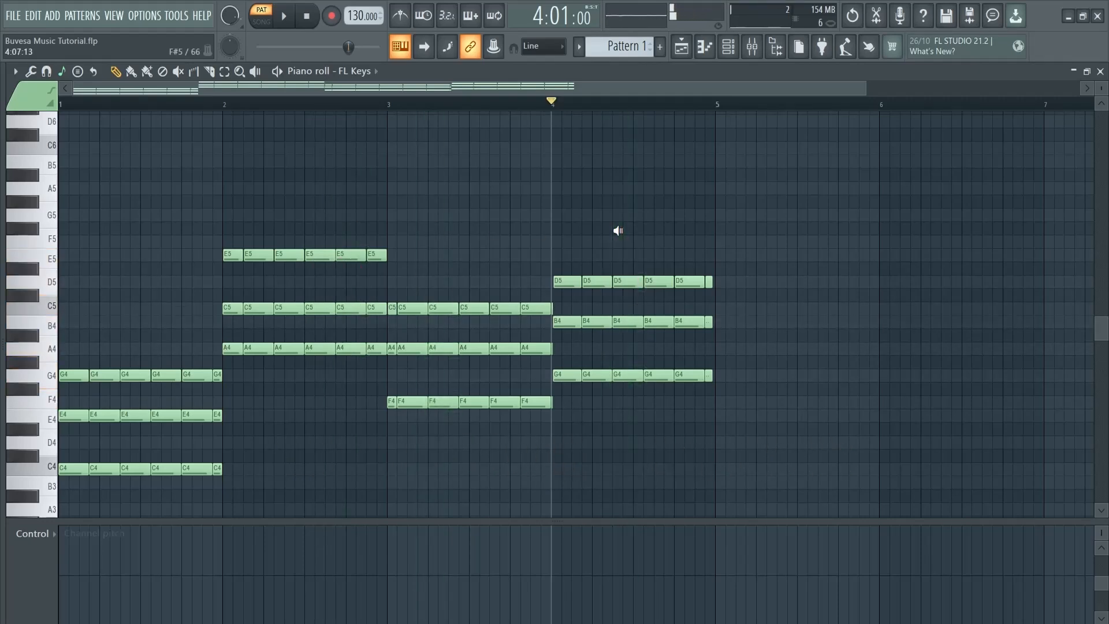
{"action": "left_click_drag", "start_coordinate": [613, 282], "coordinate": [625, 282]}
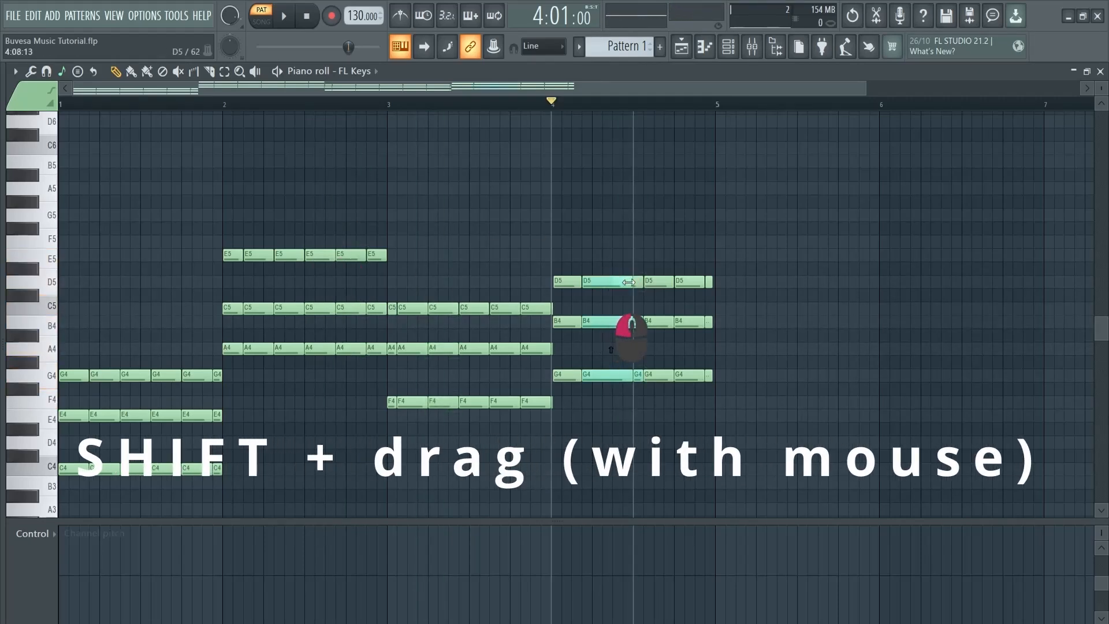
{"action": "key", "text": "space"}
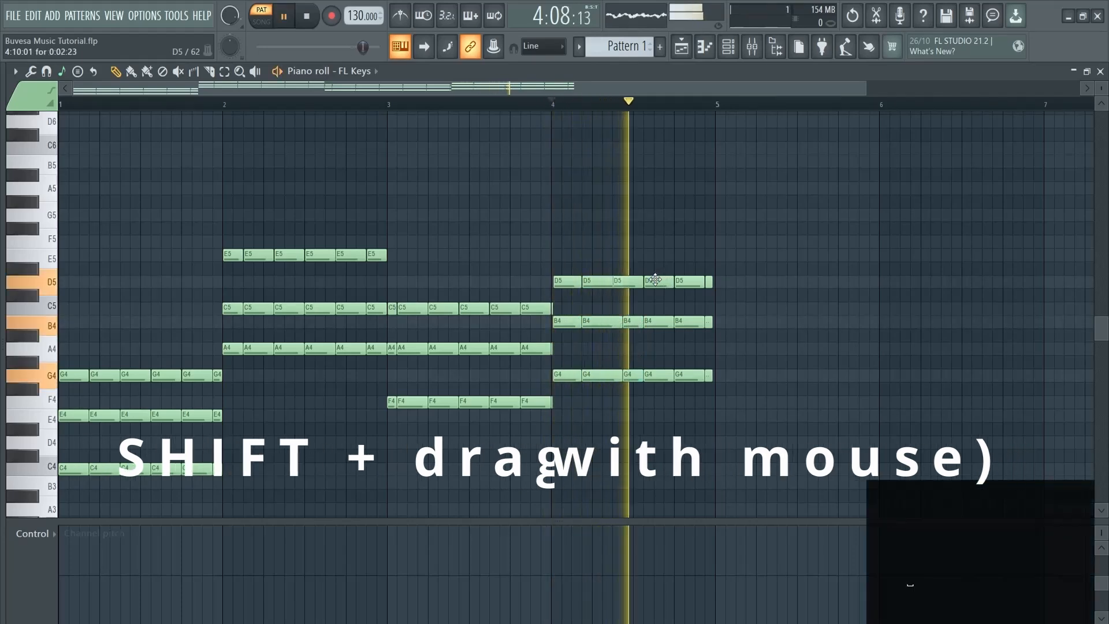
{"action": "key", "text": "space"}
{"action": "left_click_drag", "start_coordinate": [593, 237], "coordinate": [636, 396]}
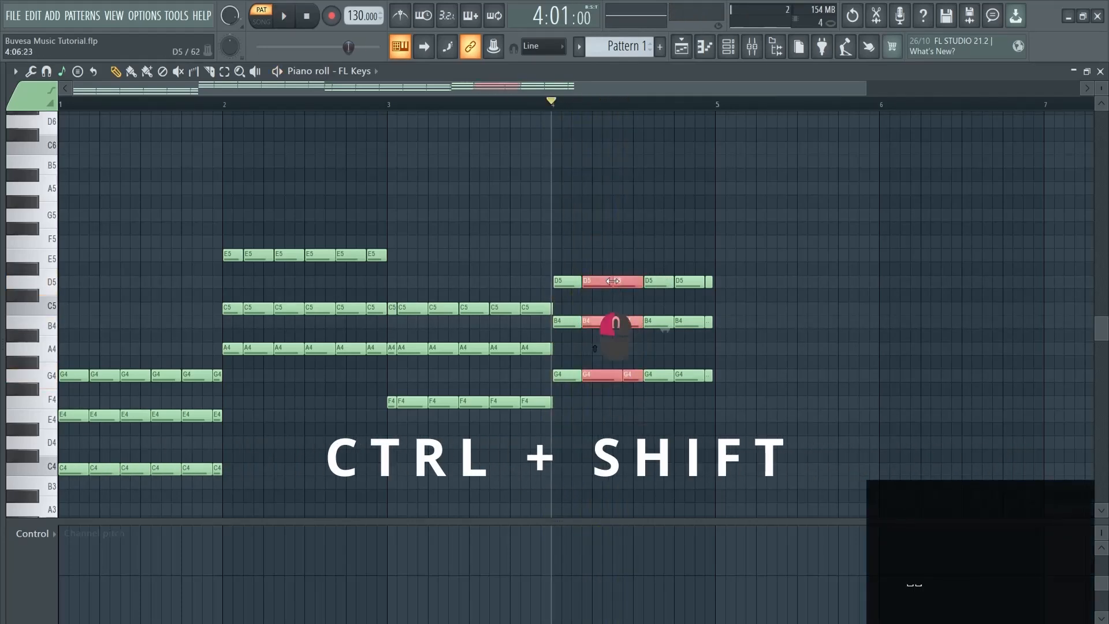
{"action": "left_click_drag", "start_coordinate": [629, 284], "coordinate": [609, 284]}
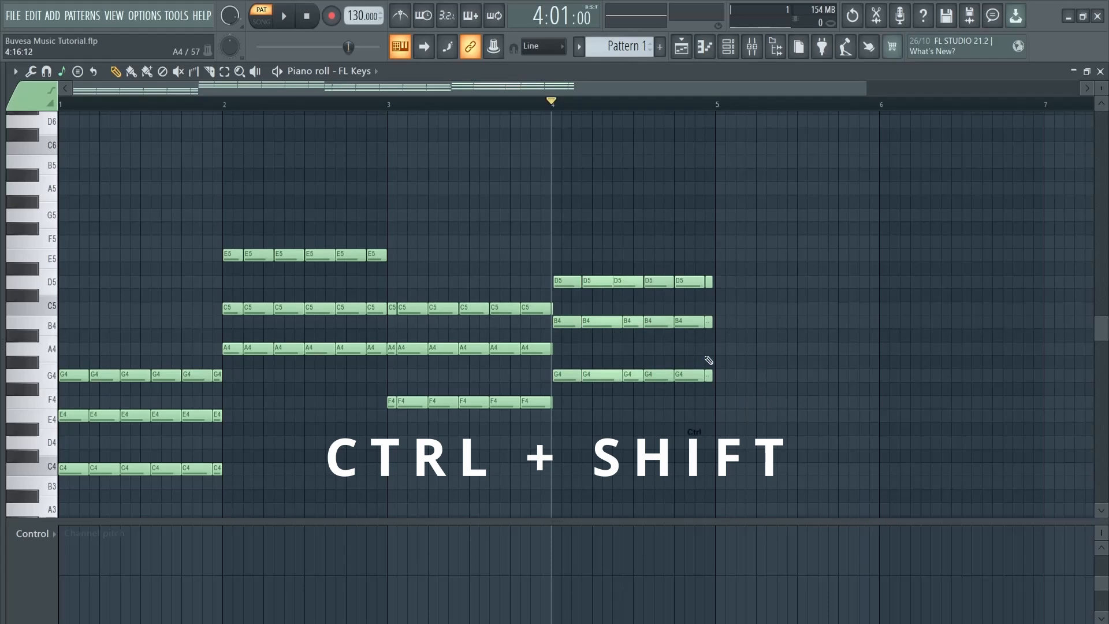
{"action": "left_click_drag", "start_coordinate": [598, 356], "coordinate": [593, 388]}
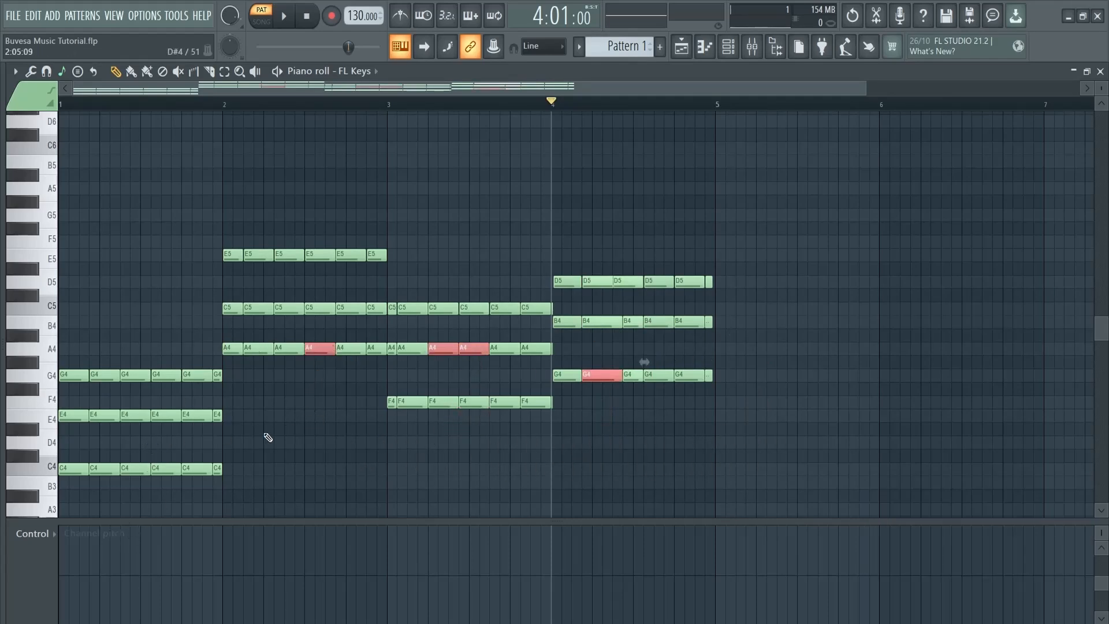
Select the C4, A4, F4 and G4 root notes across bars 1–4 and duplicate them
{"action": "scroll", "coordinate": [271, 434], "scroll_direction": "down", "scroll_amount": 1}
{"action": "left_click", "coordinate": [63, 443]}
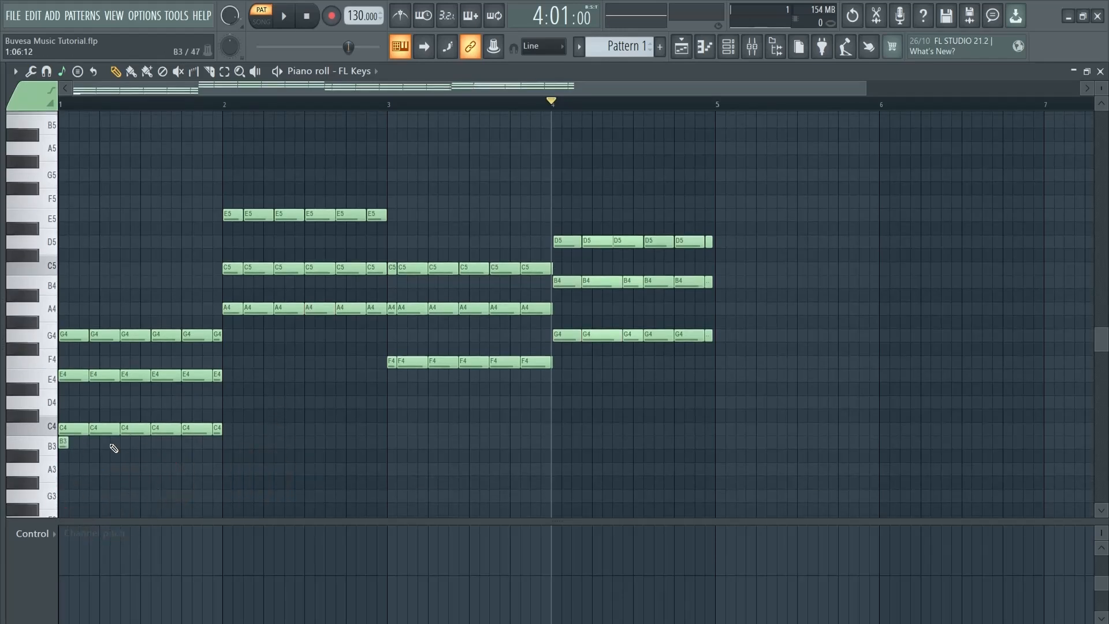
{"action": "left_click_drag", "start_coordinate": [145, 436], "coordinate": [79, 427]}
{"action": "left_click_drag", "start_coordinate": [233, 337], "coordinate": [378, 314]}
{"action": "left_click_drag", "start_coordinate": [375, 390], "coordinate": [550, 368]}
{"action": "left_click_drag", "start_coordinate": [564, 354], "coordinate": [712, 319]}
{"action": "mouse_move", "coordinate": [555, 336]}
{"action": "left_mouse_down"}
{"action": "mouse_move", "coordinate": [817, 334]}
{"action": "mouse_move", "coordinate": [555, 334]}
{"action": "left_mouse_up"}
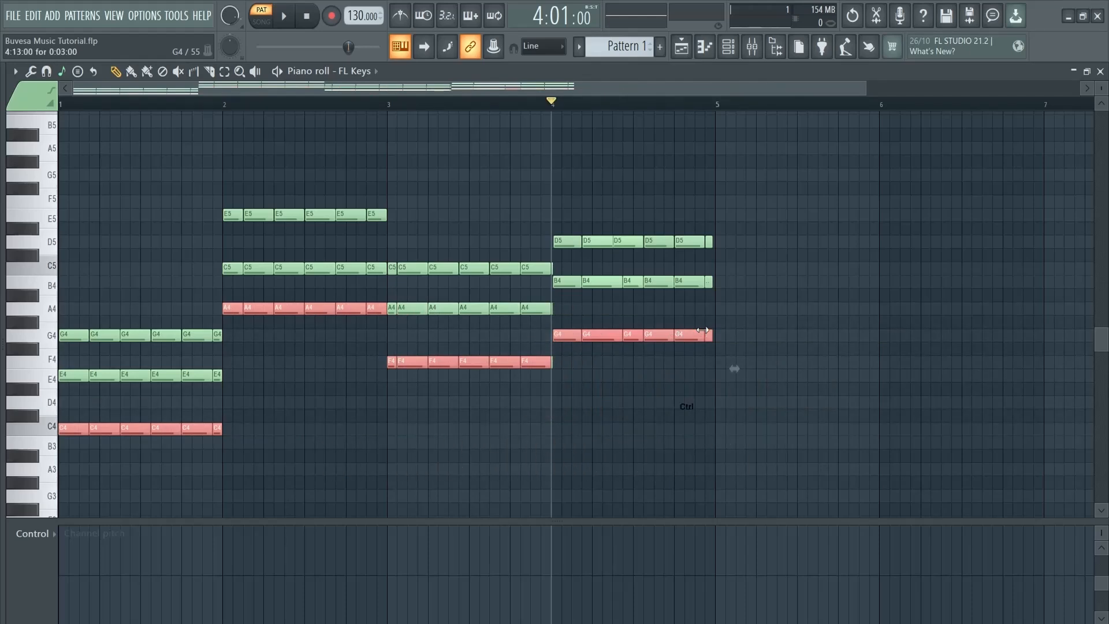
Drop the duplicated roots an octave to C3, A3, F3 and G3 bass notes and play back
{"action": "key", "text": "ctrl+Down"}
{"action": "key", "text": "ctrl+Down"}
{"action": "key", "text": "ctrl+Up"}
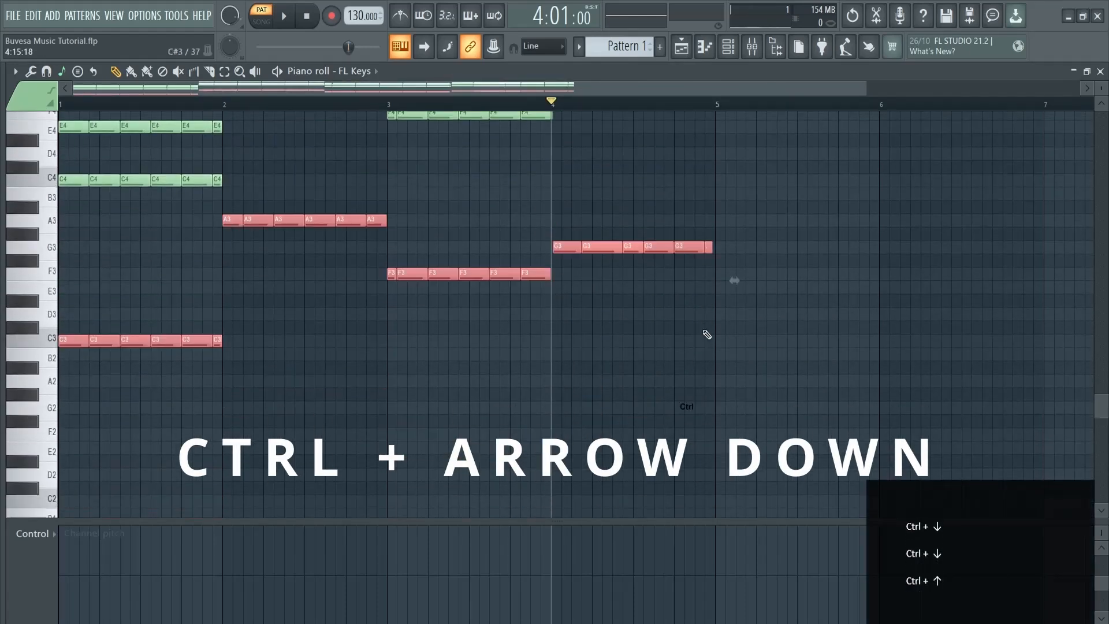
{"action": "left_click", "coordinate": [706, 333]}
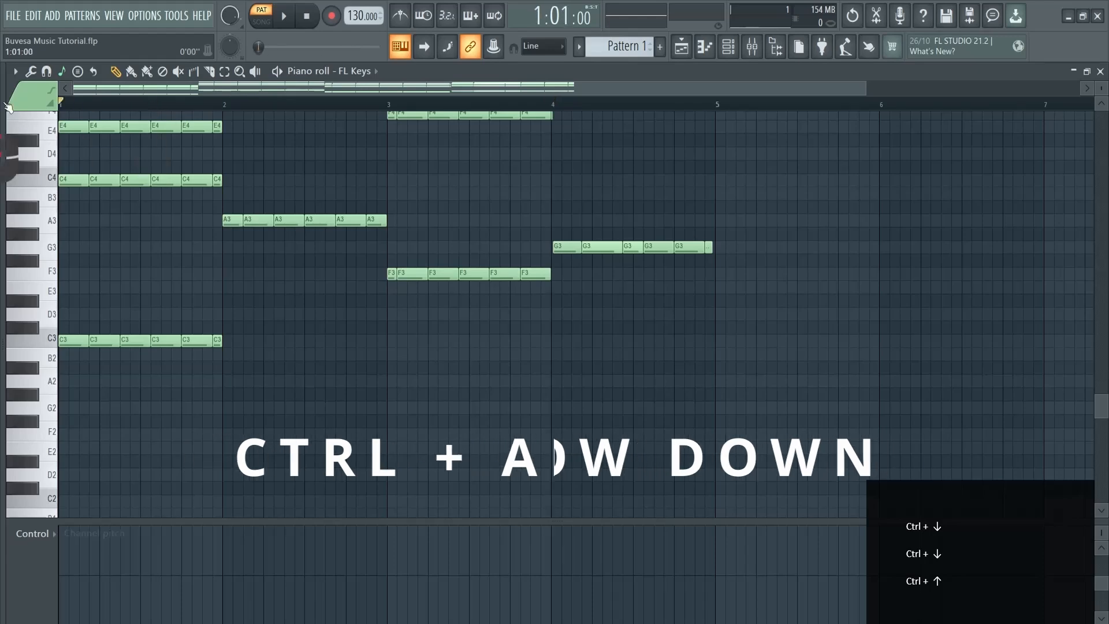
{"action": "key", "text": "space"}
{"action": "scroll", "coordinate": [578, 410], "scroll_direction": "up", "scroll_amount": 2}
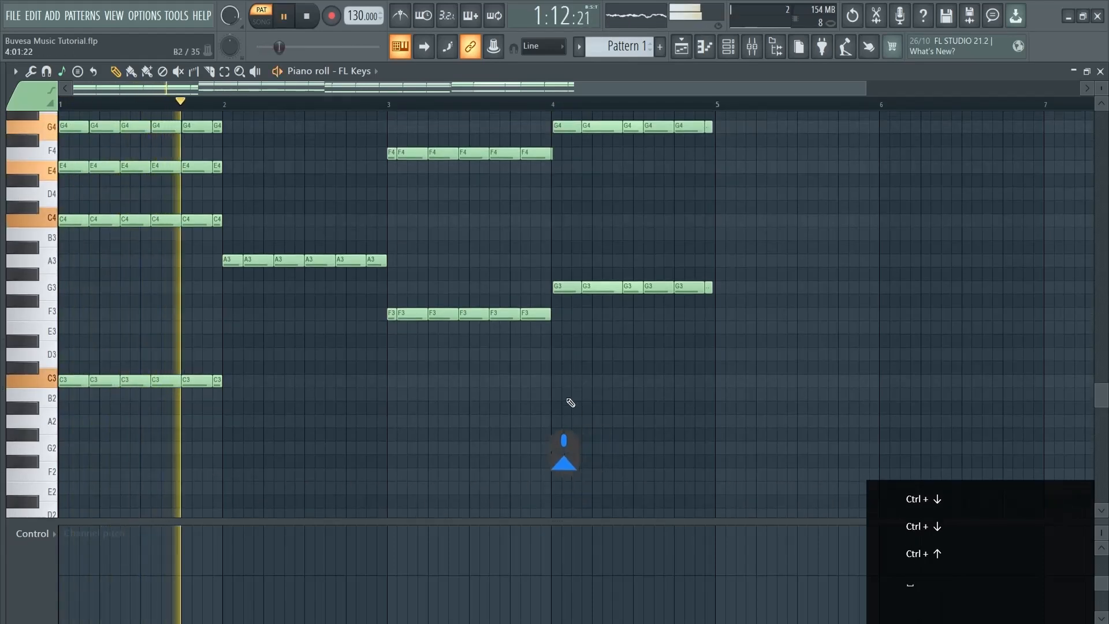
{"action": "key", "text": "ctrl+Up"}
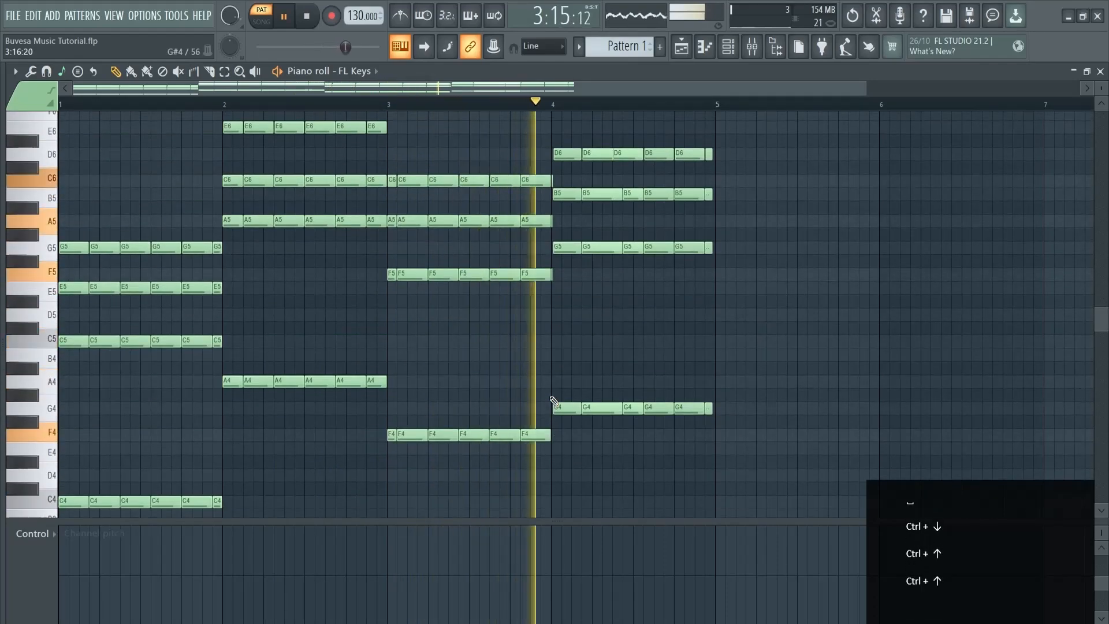
{"action": "key", "text": "ctrl+Down"}
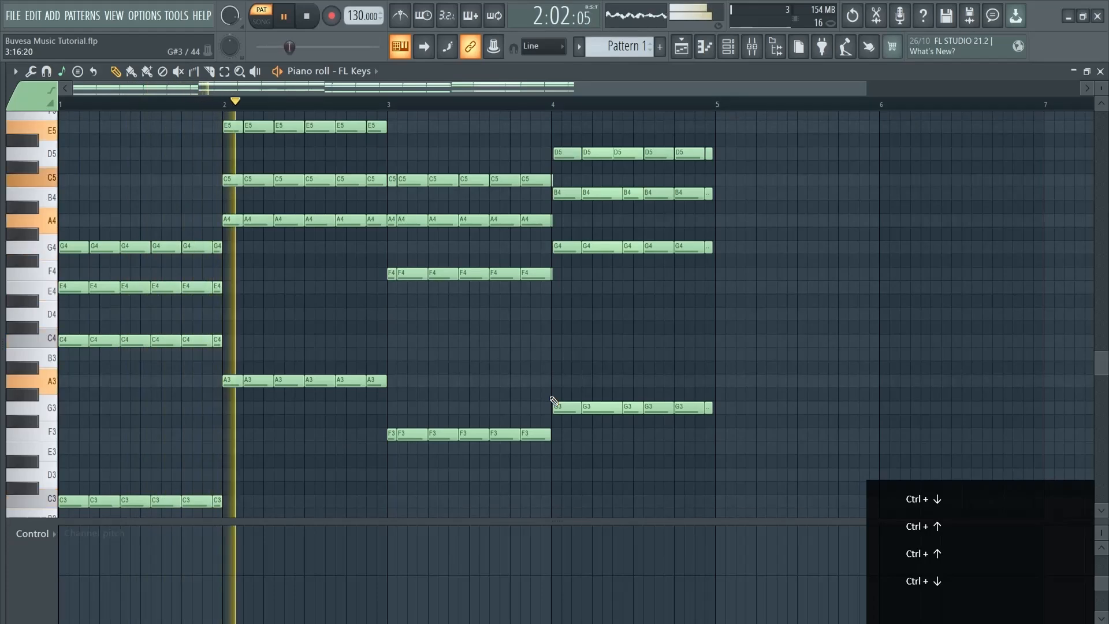
{"action": "key", "text": "space"}
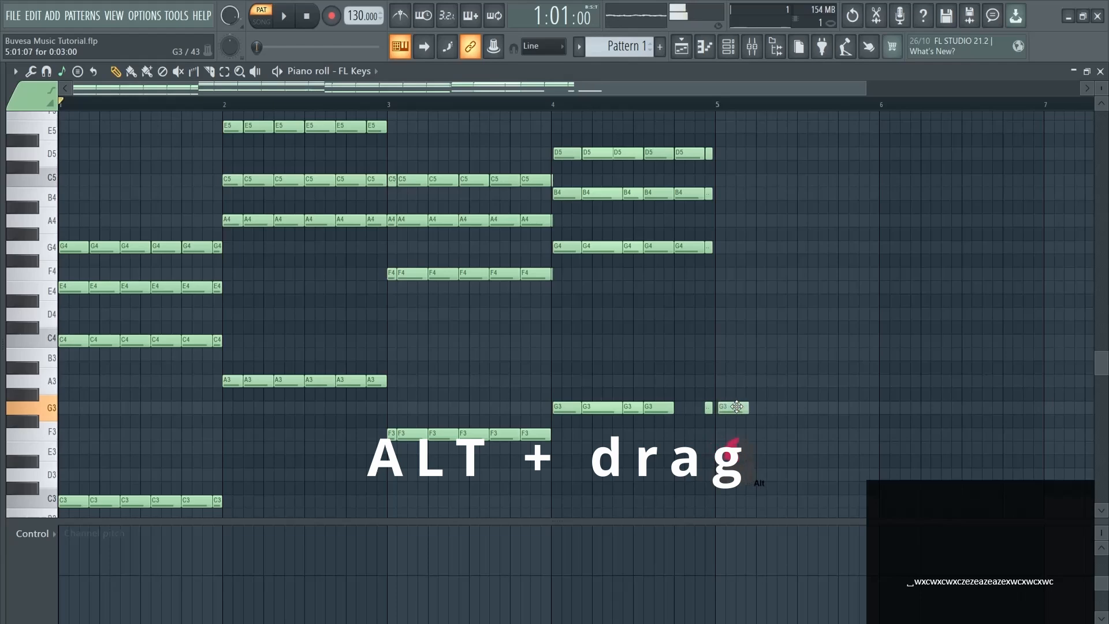
Nudge the final G3 note, quantize the D3 length, and test pasting chords at bar 5, then undo
{"action": "left_click_drag", "start_coordinate": [776, 407], "coordinate": [696, 406]}
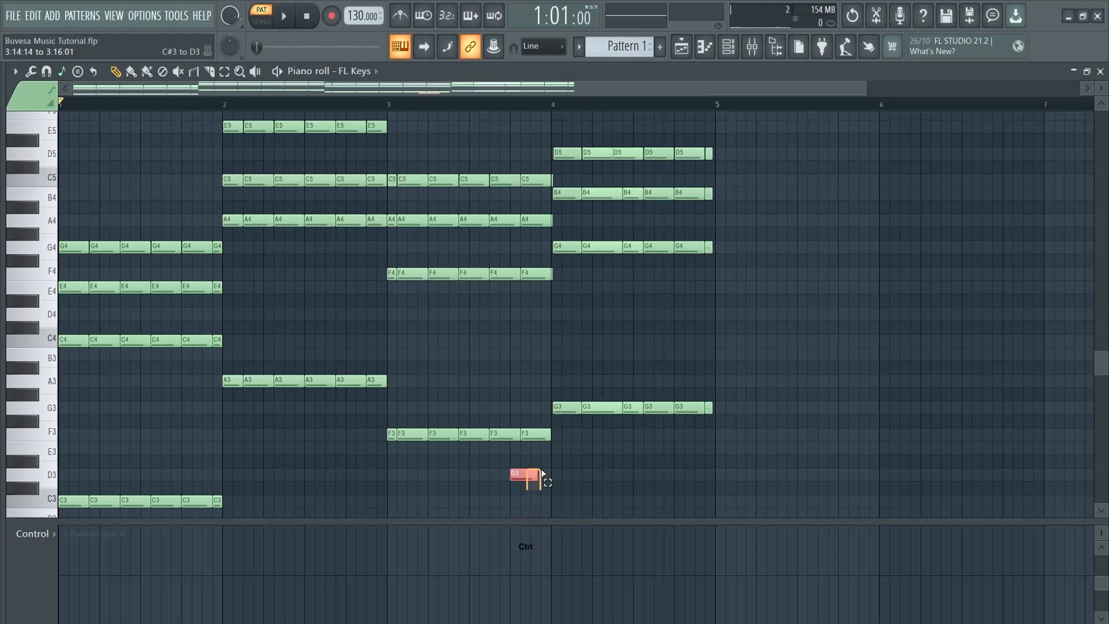
{"action": "key", "text": "ctrl+q"}
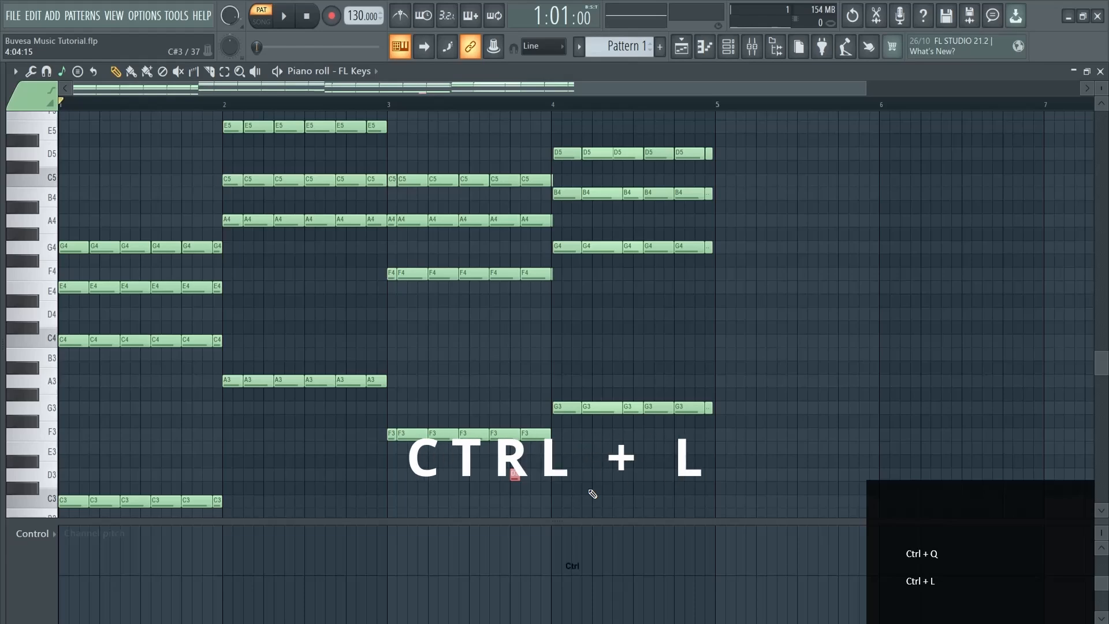
{"action": "key", "text": "ctrl+a"}
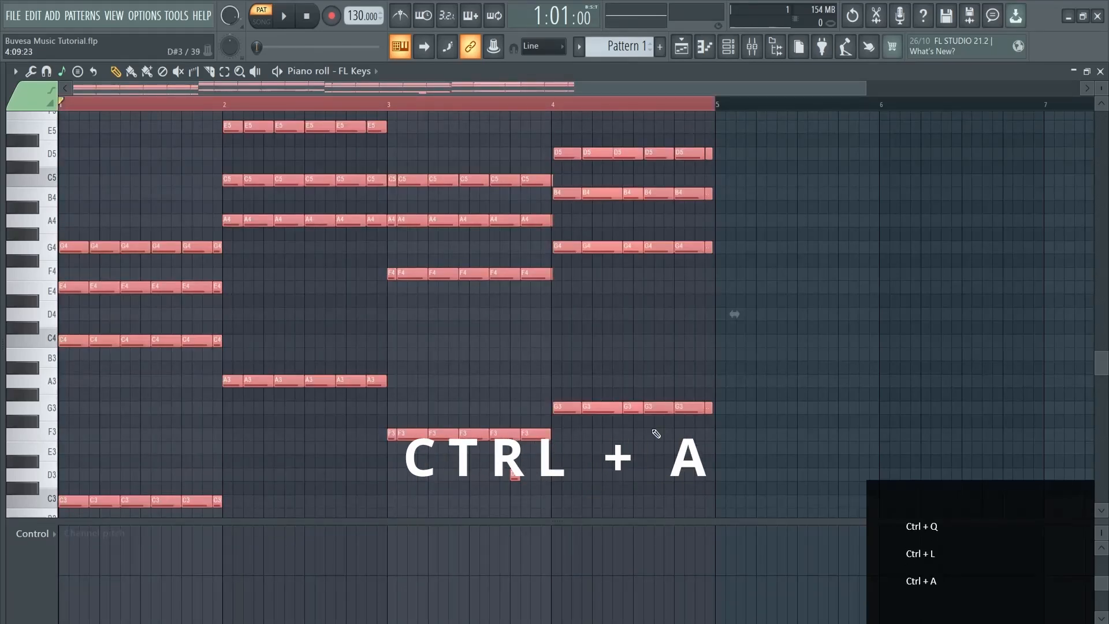
{"action": "left_click_drag", "start_coordinate": [865, 88], "coordinate": [1088, 90]}
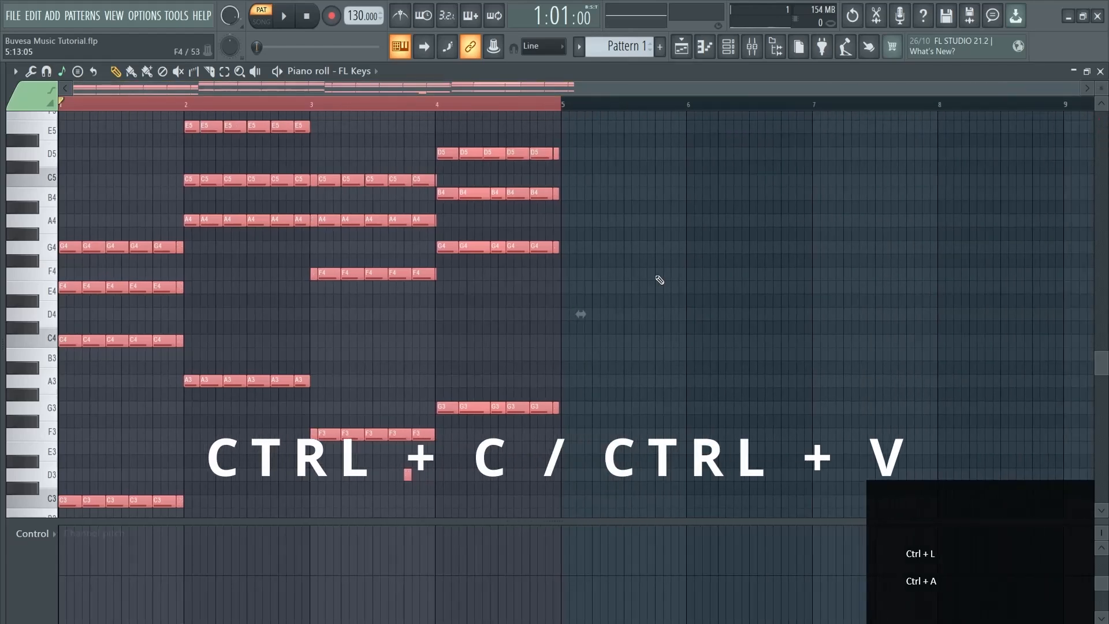
{"action": "key", "text": "ctrl+c"}
{"action": "key", "text": "ctrl+v"}
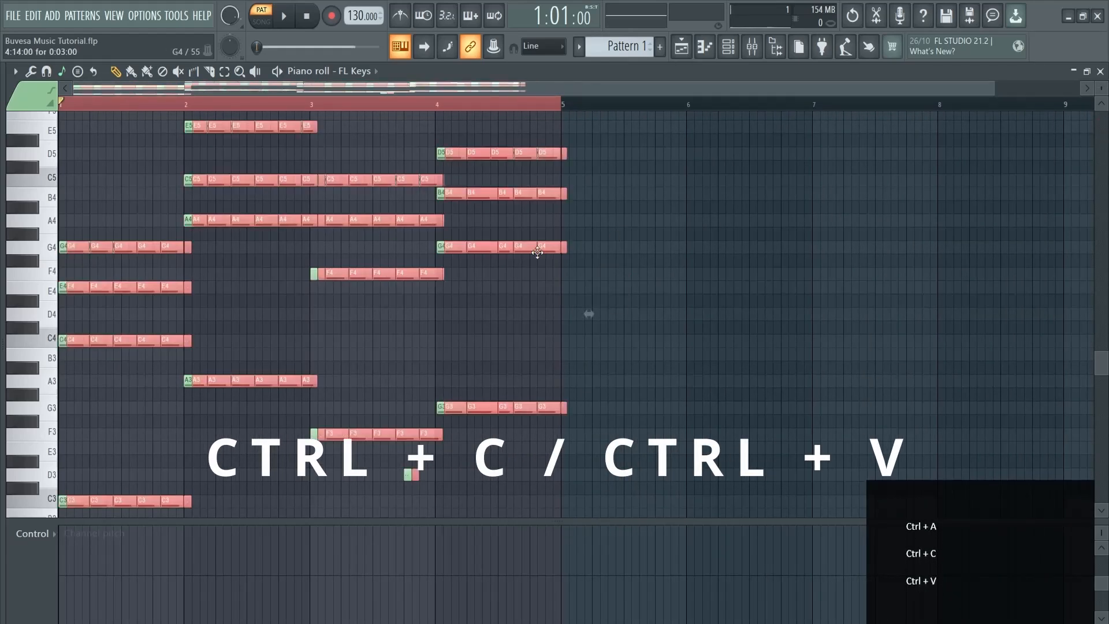
{"action": "left_click_drag", "start_coordinate": [483, 246], "coordinate": [975, 294]}
{"action": "key", "text": "ctrl+z"}
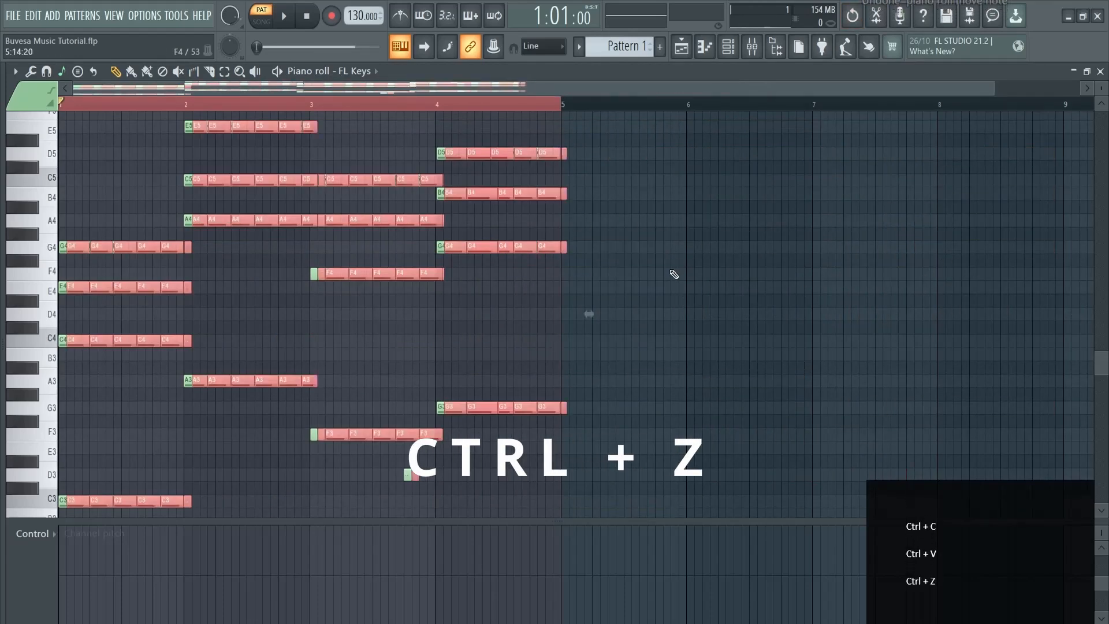
{"action": "key", "text": "ctrl+z"}
Test duplicating the bar 4 chord with Ctrl+B, then undo and deselect
{"action": "scroll", "coordinate": [600, 433], "scroll_direction": "up", "scroll_amount": 2}
{"action": "left_click_drag", "start_coordinate": [670, 483], "coordinate": [445, 173]}
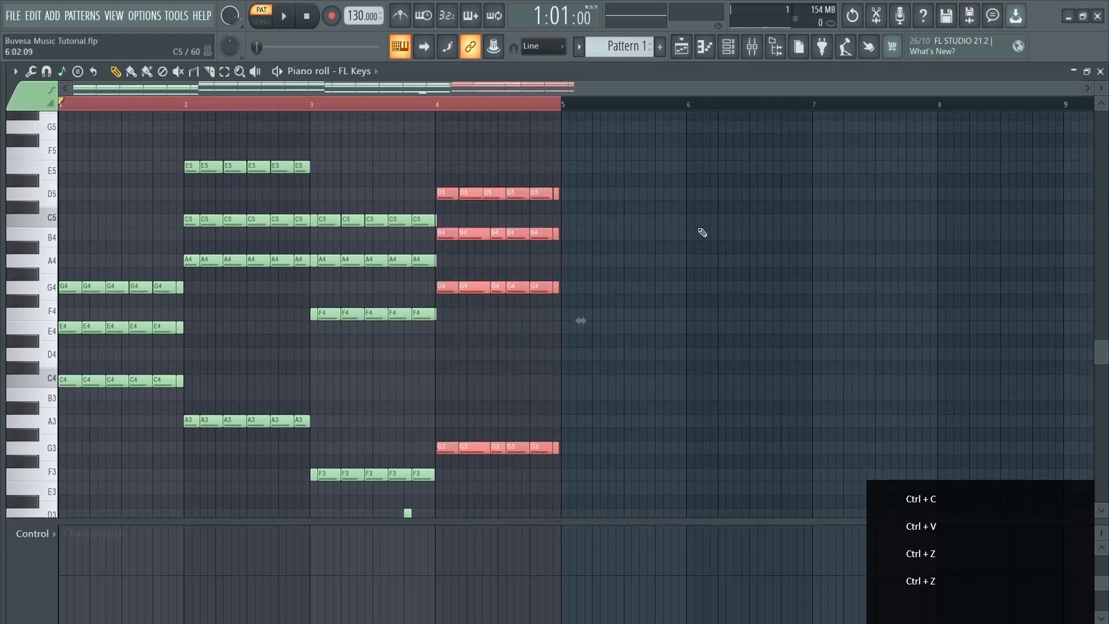
{"action": "key", "text": "ctrl+b"}
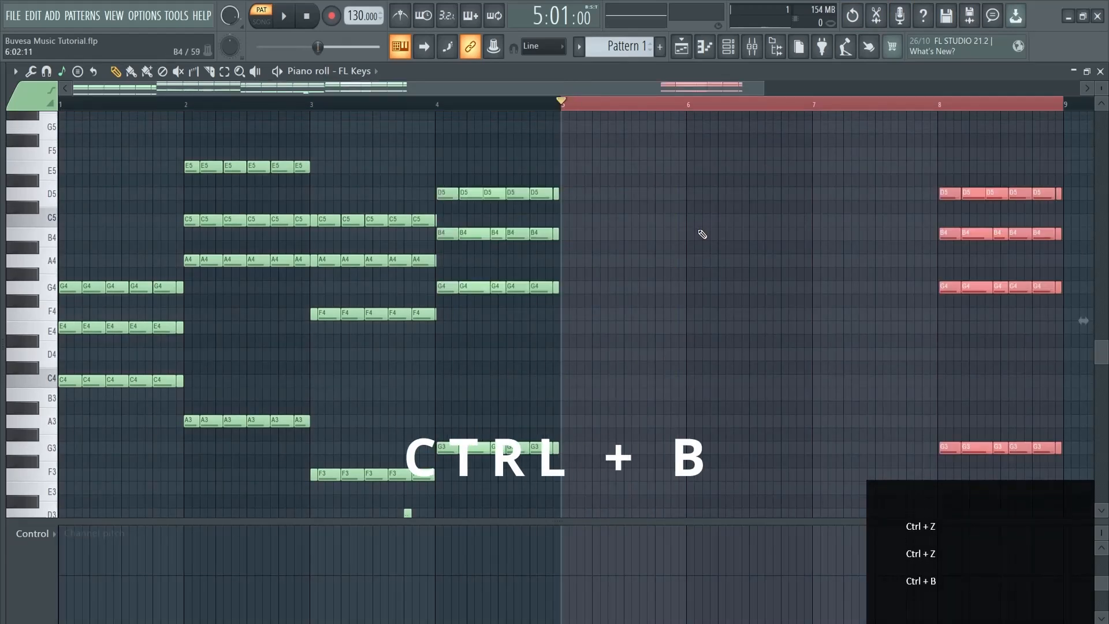
{"action": "key", "text": "ctrl+z"}
{"action": "right_click", "coordinate": [634, 261]}
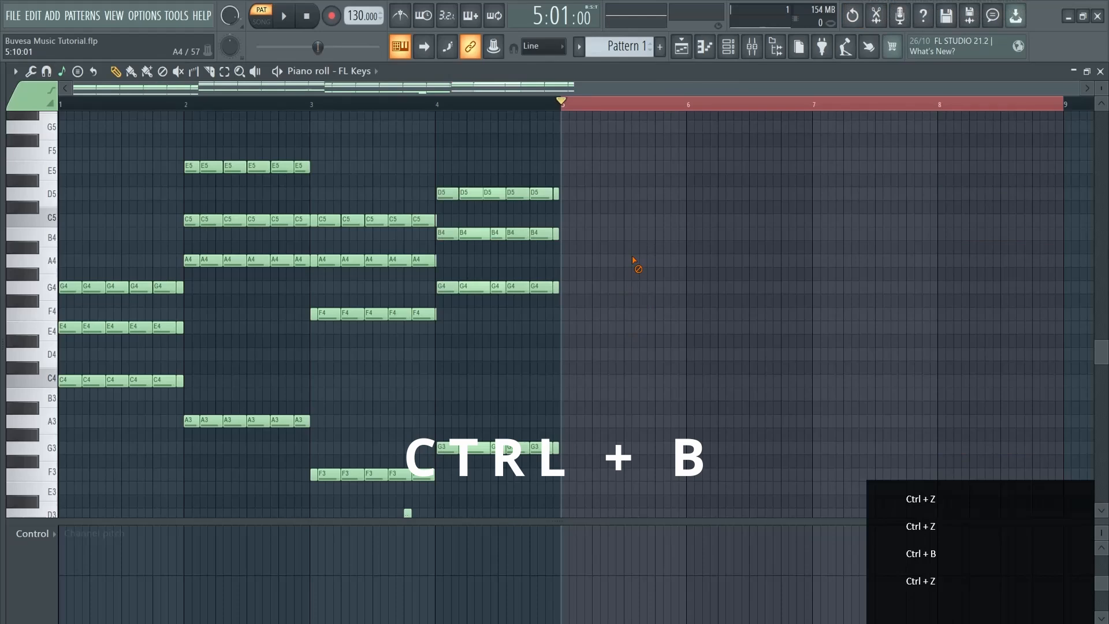
{"action": "key", "text": "ctrl+b"}
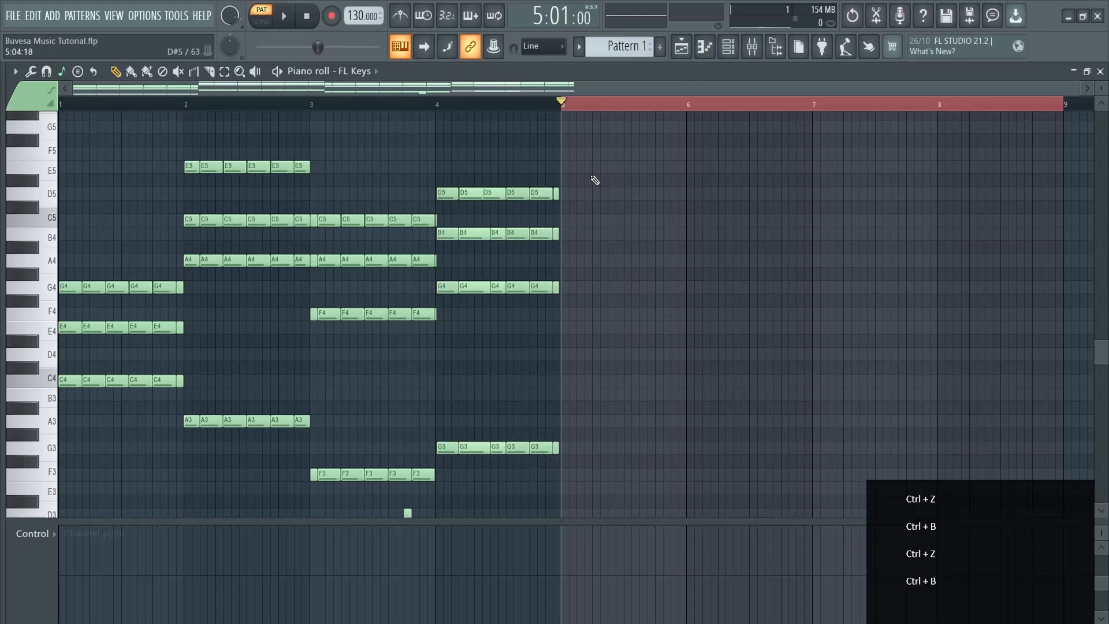
Duplicate the whole progression into bars 5–8 with Ctrl+B and play it from the start
{"action": "left_click", "coordinate": [601, 103]}
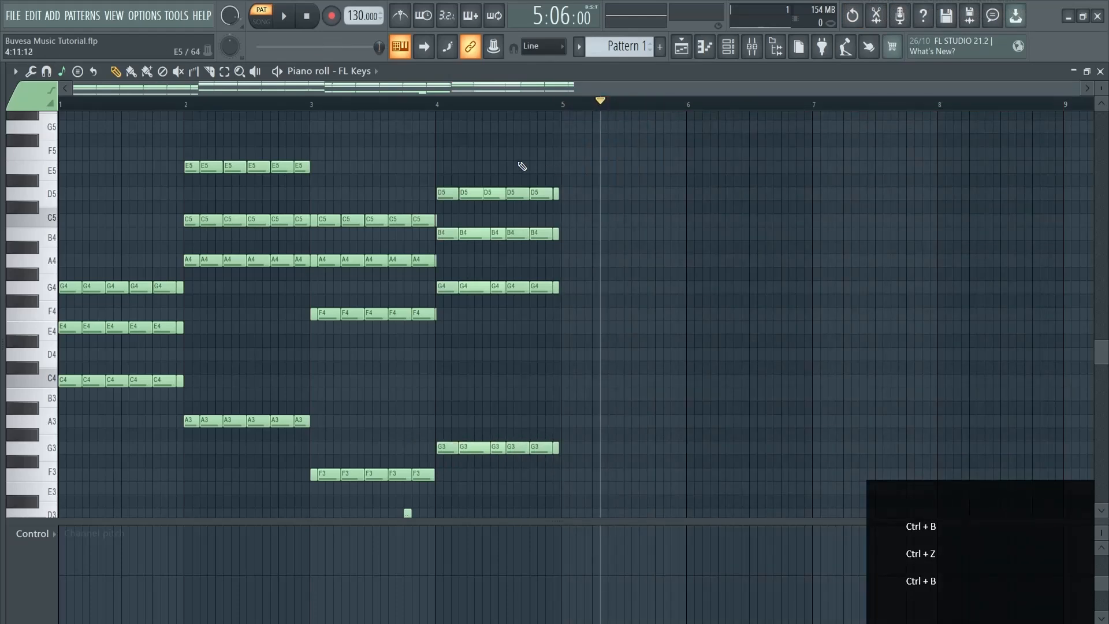
{"action": "key", "text": "ctrl+b"}
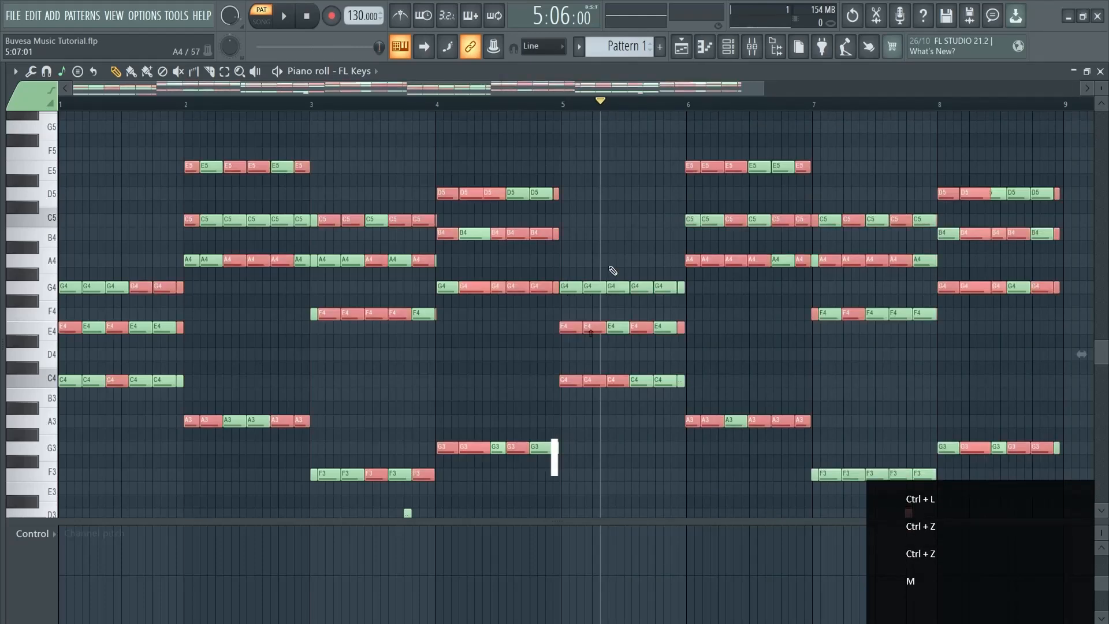
{"action": "key", "text": "m"}
{"action": "key", "text": "m"}
{"action": "key", "text": "i"}
{"action": "key", "text": "i"}
{"action": "key", "text": "i"}
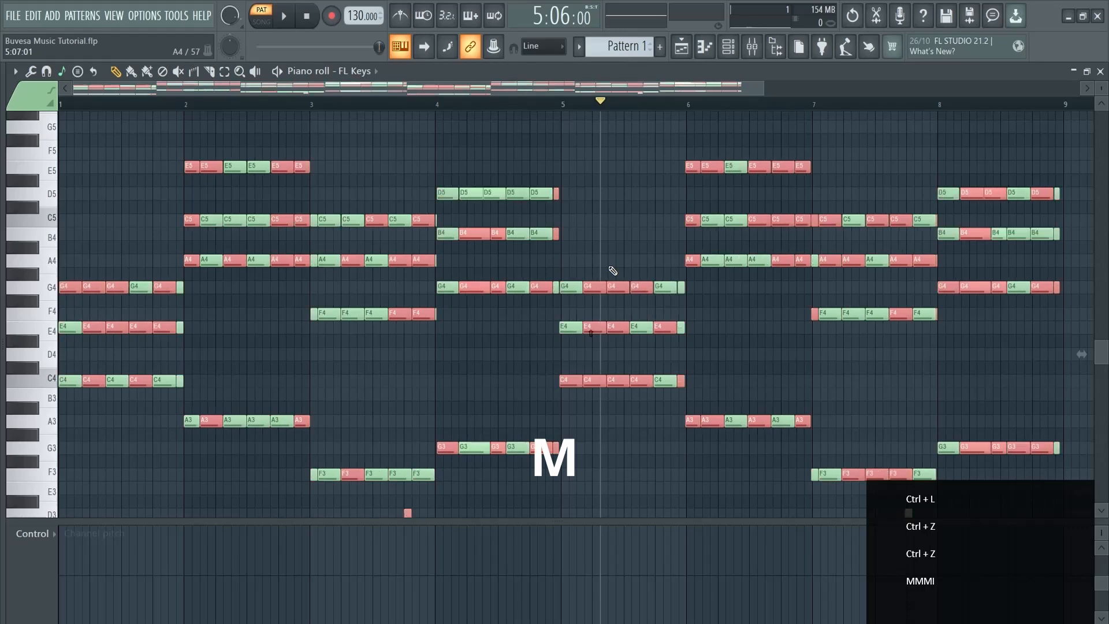
{"action": "key", "text": "i"}
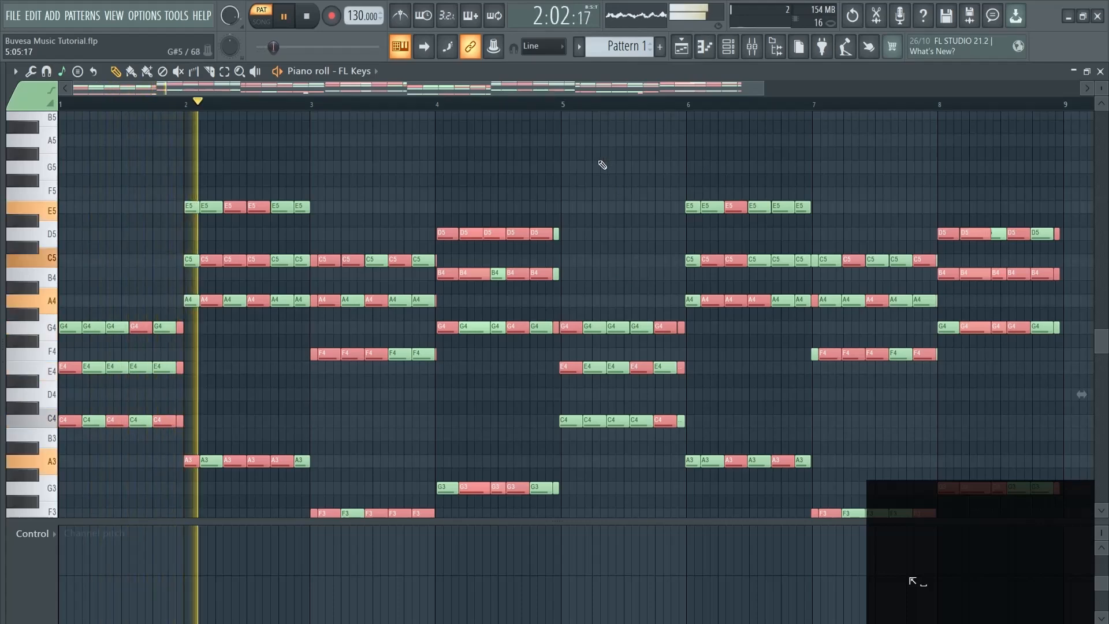
{"action": "left_click", "coordinate": [597, 162], "text": "ctrl"}
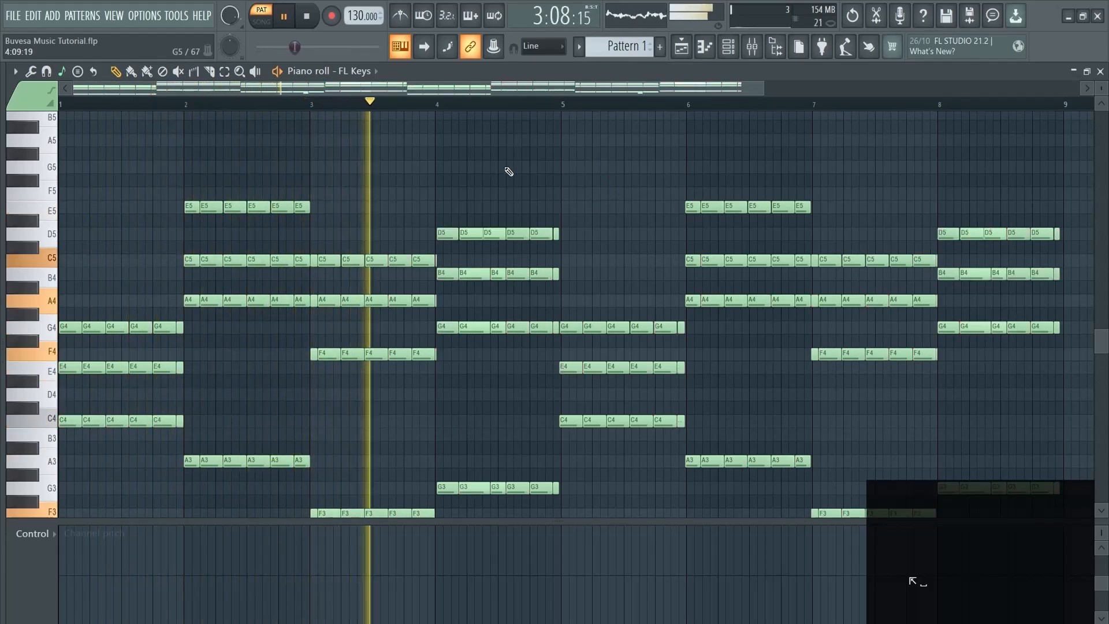
Replace the FL Keys chord channel with the FLEX instrument
{"action": "key", "text": "F6"}
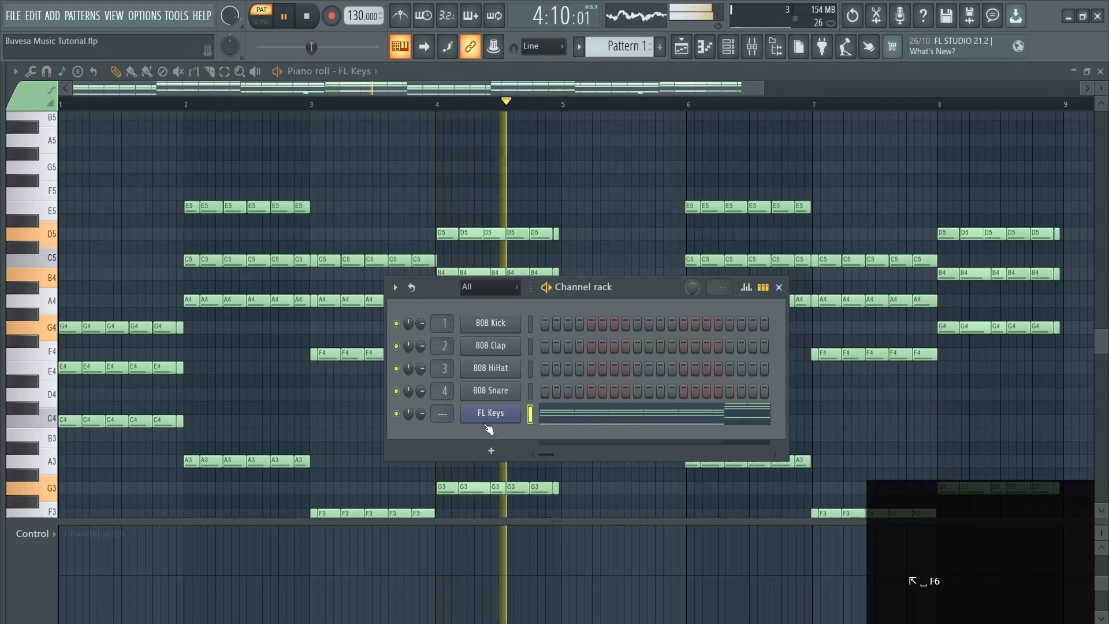
{"action": "right_click", "coordinate": [477, 413]}
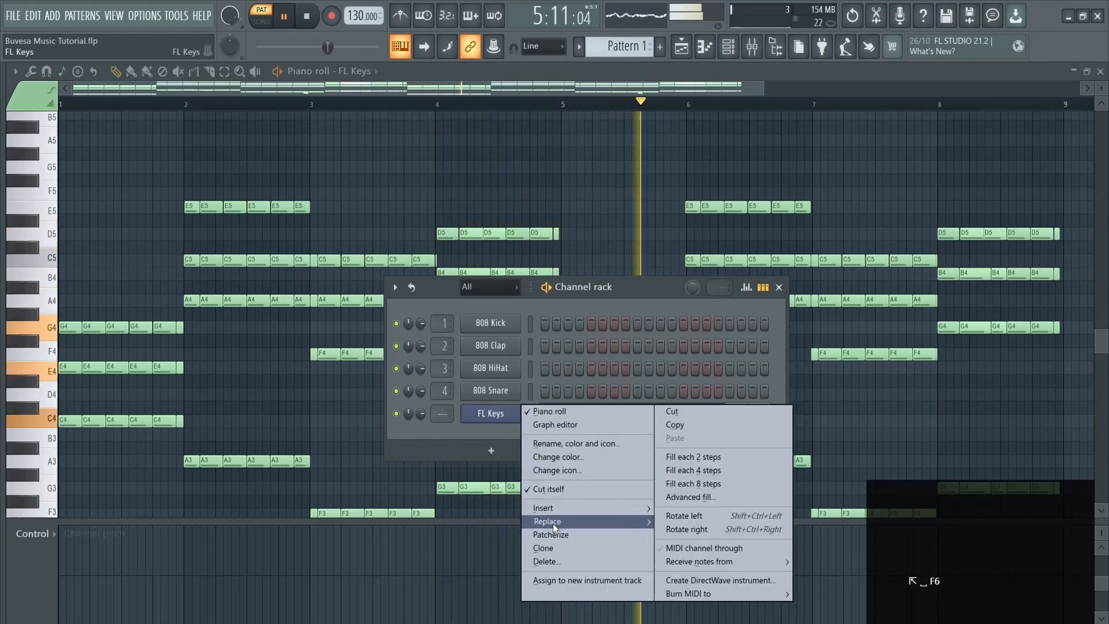
{"action": "mouse_move", "coordinate": [553, 523]}
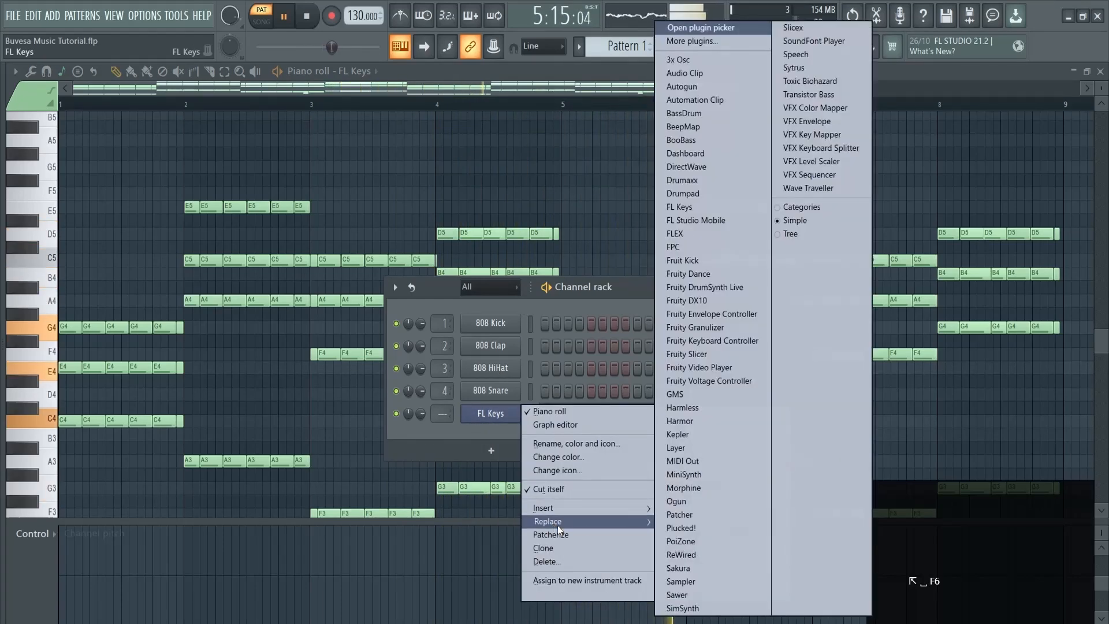
{"action": "left_click", "coordinate": [698, 233]}
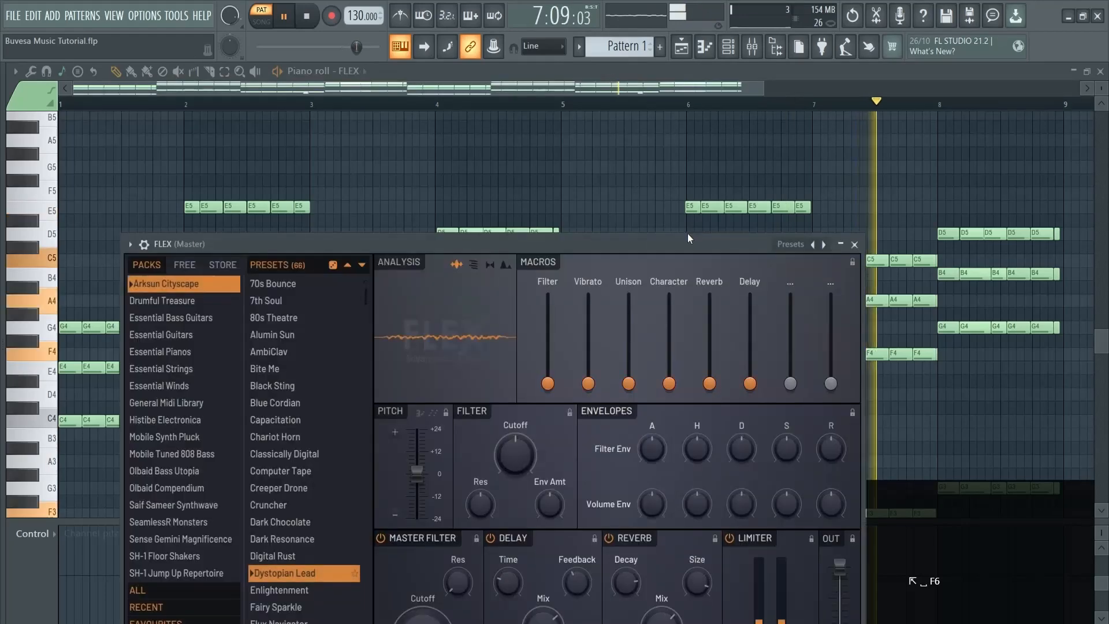
Move the FLEX window toward the top and open the SH-1 Floor Shakers preset pack
{"action": "left_click_drag", "start_coordinate": [577, 244], "coordinate": [537, 74]}
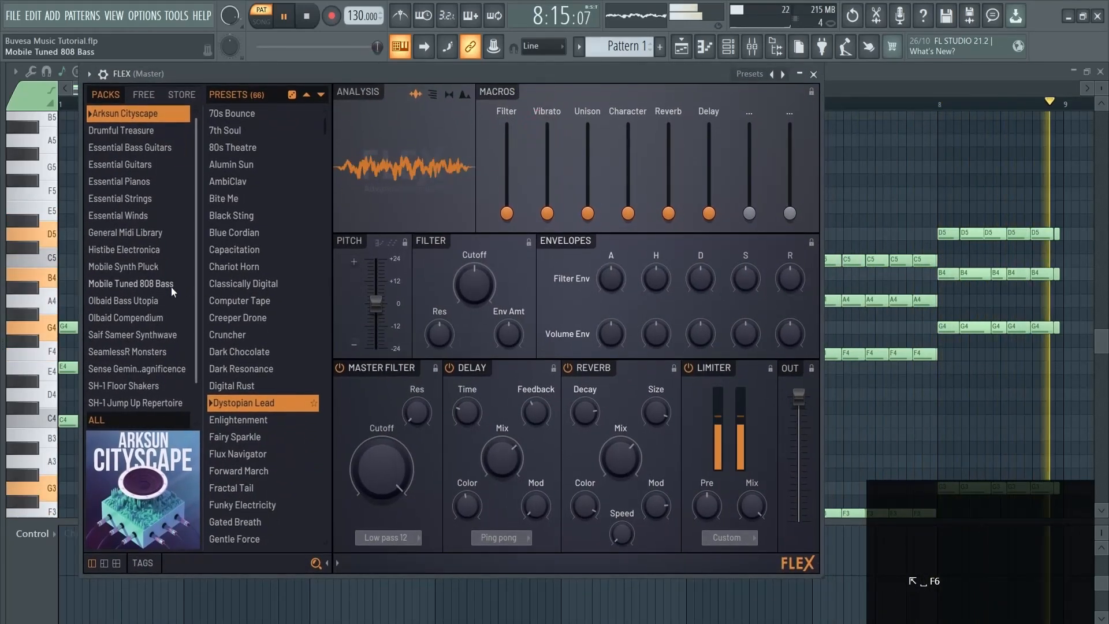
{"action": "scroll", "coordinate": [158, 301], "scroll_direction": "down", "scroll_amount": 2}
{"action": "left_click", "coordinate": [141, 353]}
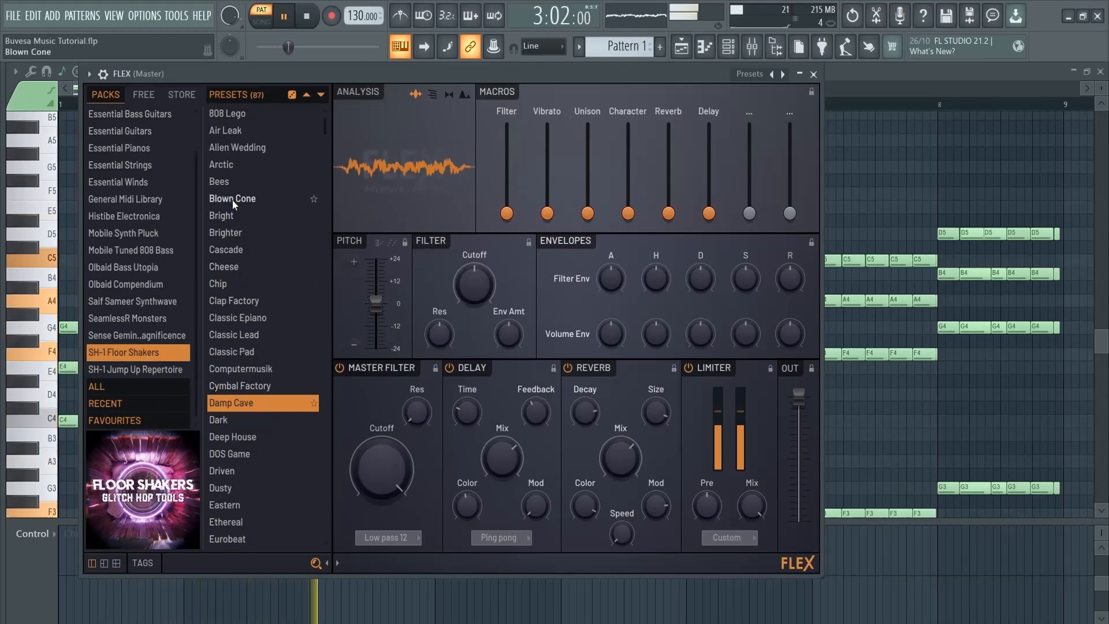
Audition the Dusty and Hollow presets from the SH-1 Floor Shakers pack during playback
{"action": "scroll", "coordinate": [232, 229], "scroll_direction": "down", "scroll_amount": 4}
{"action": "left_click", "coordinate": [236, 313]}
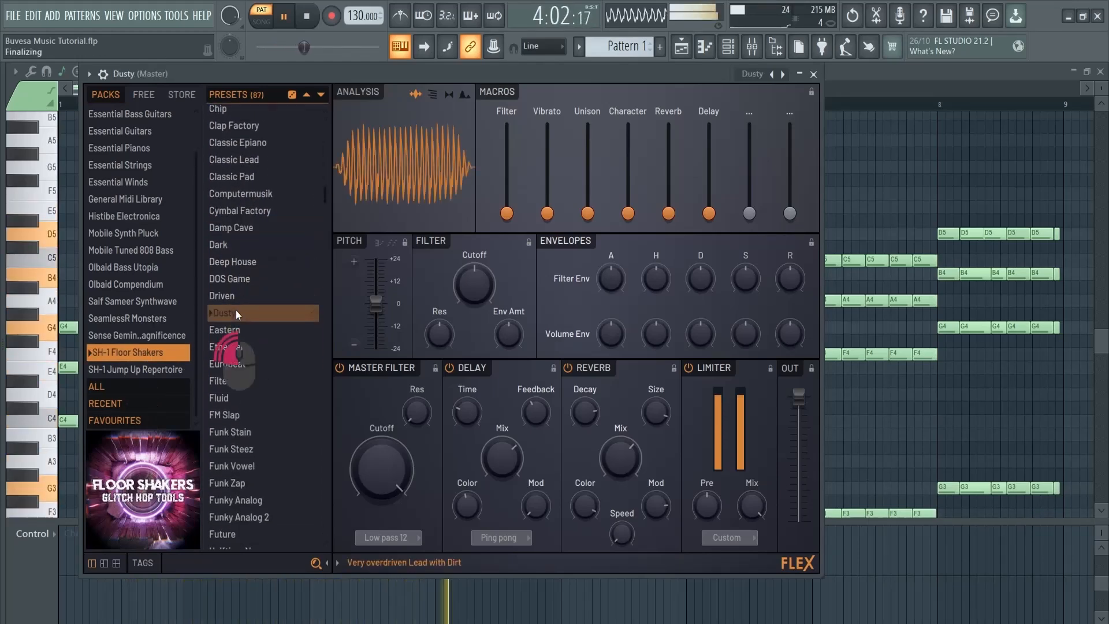
{"action": "key", "text": "space"}
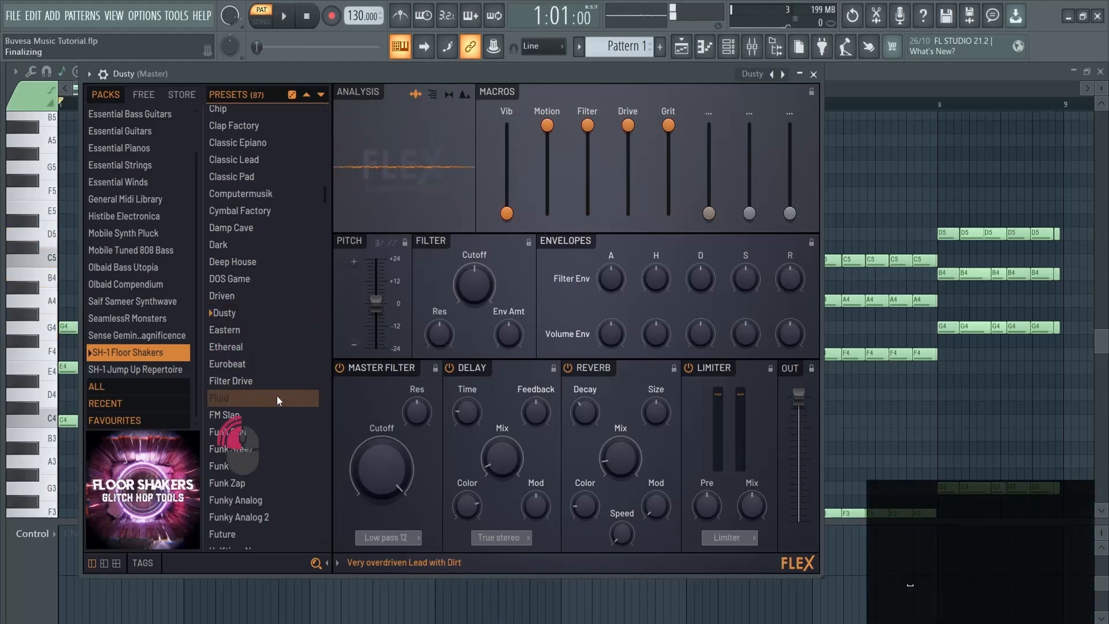
{"action": "key", "text": "space"}
{"action": "scroll", "coordinate": [276, 396], "scroll_direction": "down", "scroll_amount": 6}
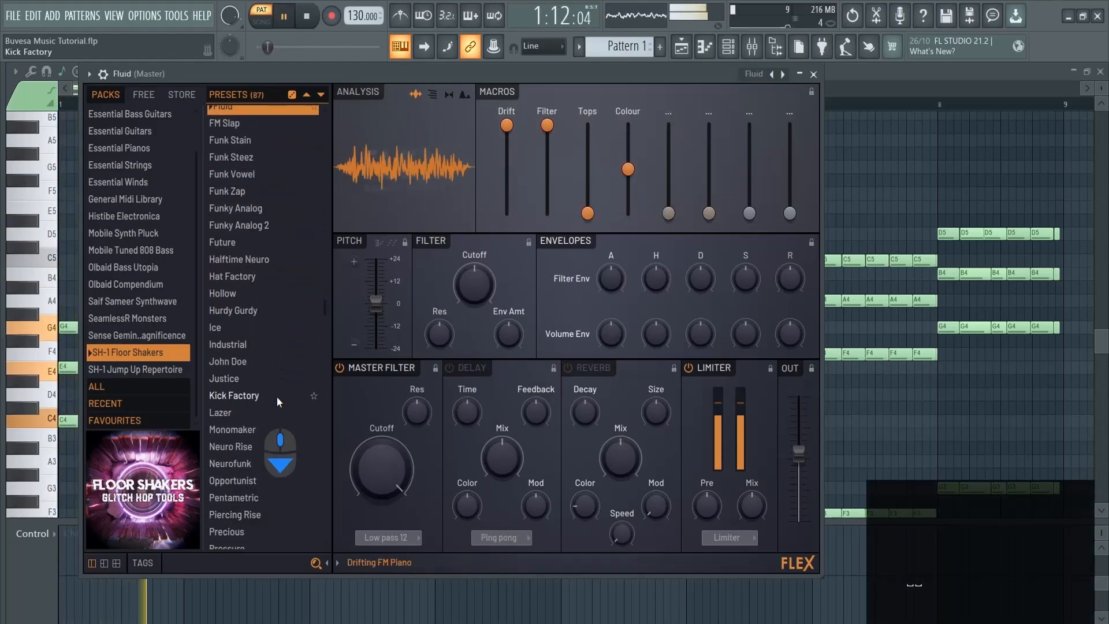
{"action": "left_click", "coordinate": [226, 293]}
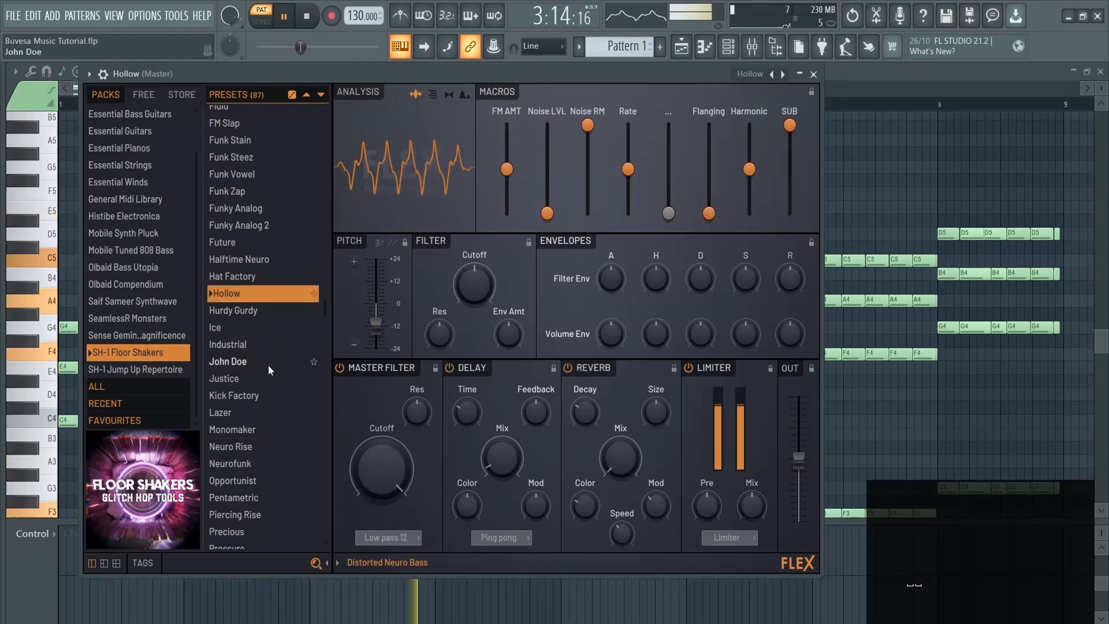
Load Clouds from the SH-1 Jump Up Repertoire pack and show the preset tag filters
{"action": "left_click", "coordinate": [158, 370]}
{"action": "left_click", "coordinate": [239, 369]}
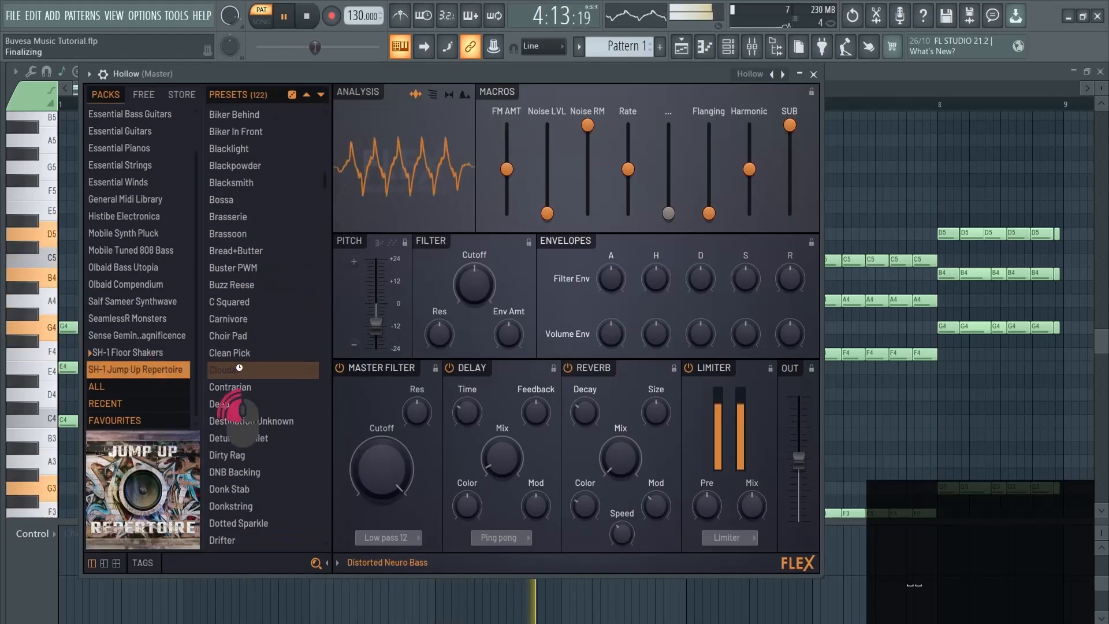
{"action": "scroll", "coordinate": [258, 390], "scroll_direction": "up", "scroll_amount": 5}
{"action": "scroll", "coordinate": [210, 464], "scroll_direction": "down", "scroll_amount": 3}
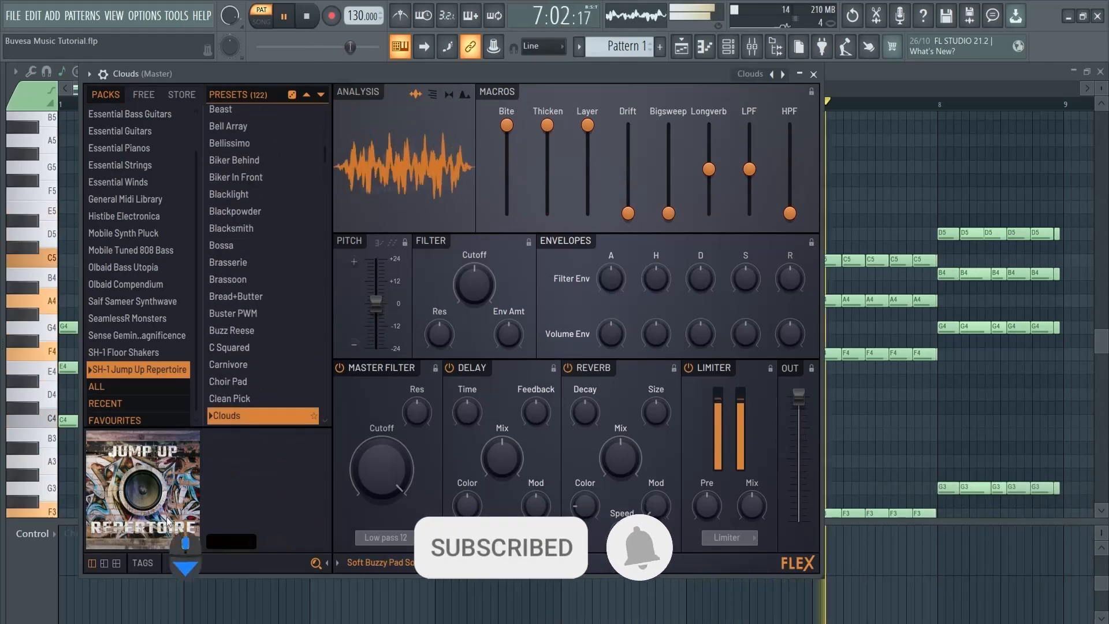
{"action": "left_click", "coordinate": [142, 562]}
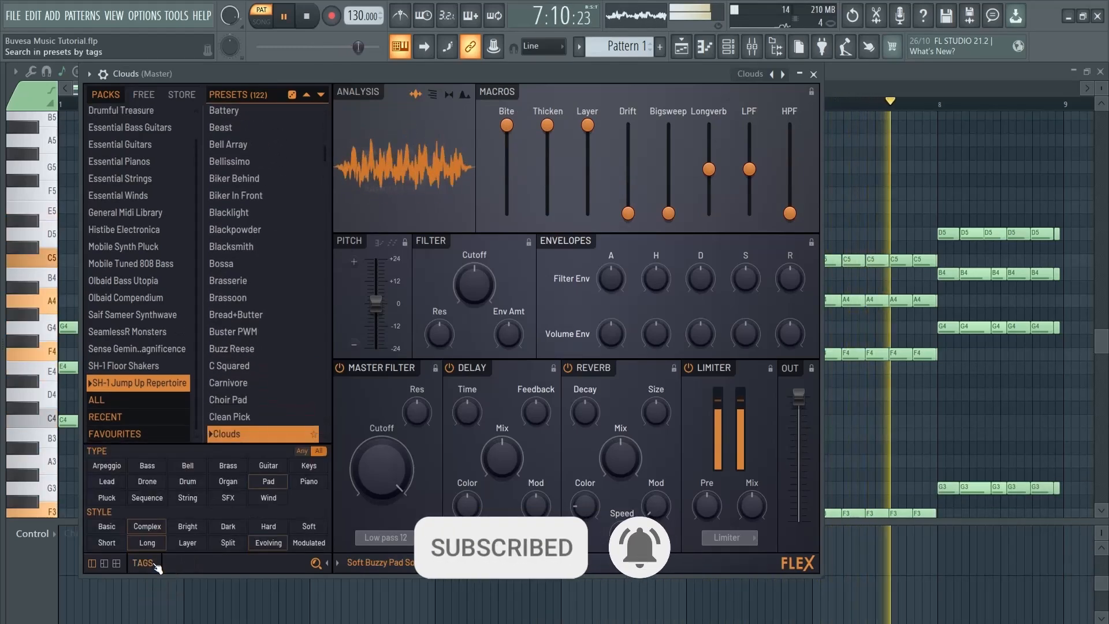
Filter FLEX presets to Pad, try Highball, load Lowball, and close the FLEX window
{"action": "left_click", "coordinate": [269, 482]}
{"action": "left_click", "coordinate": [229, 216]}
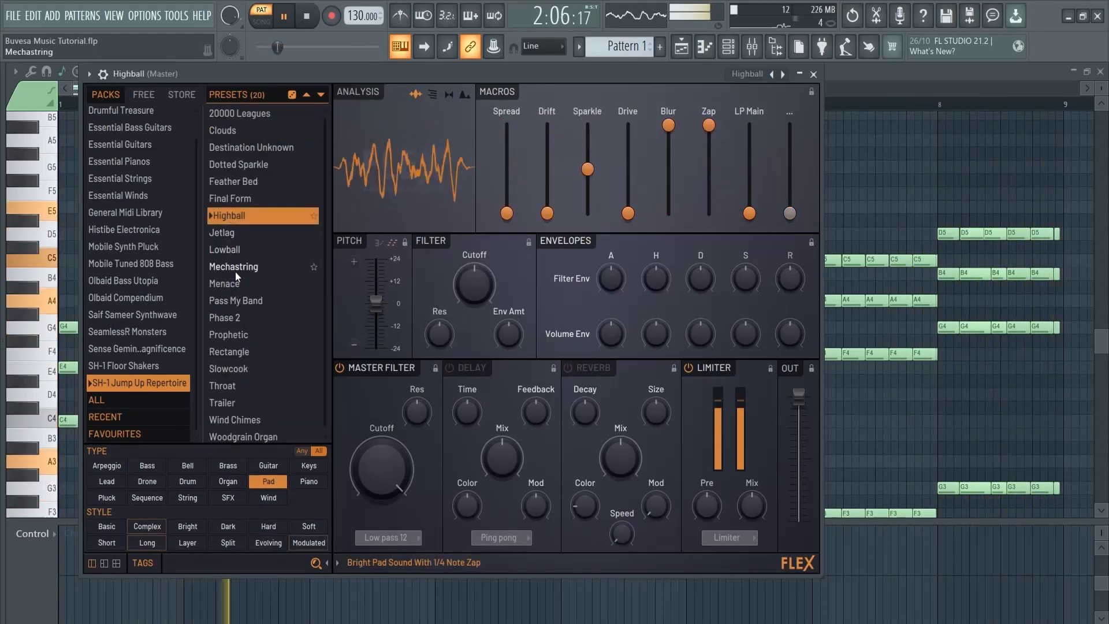
{"action": "left_click", "coordinate": [234, 254]}
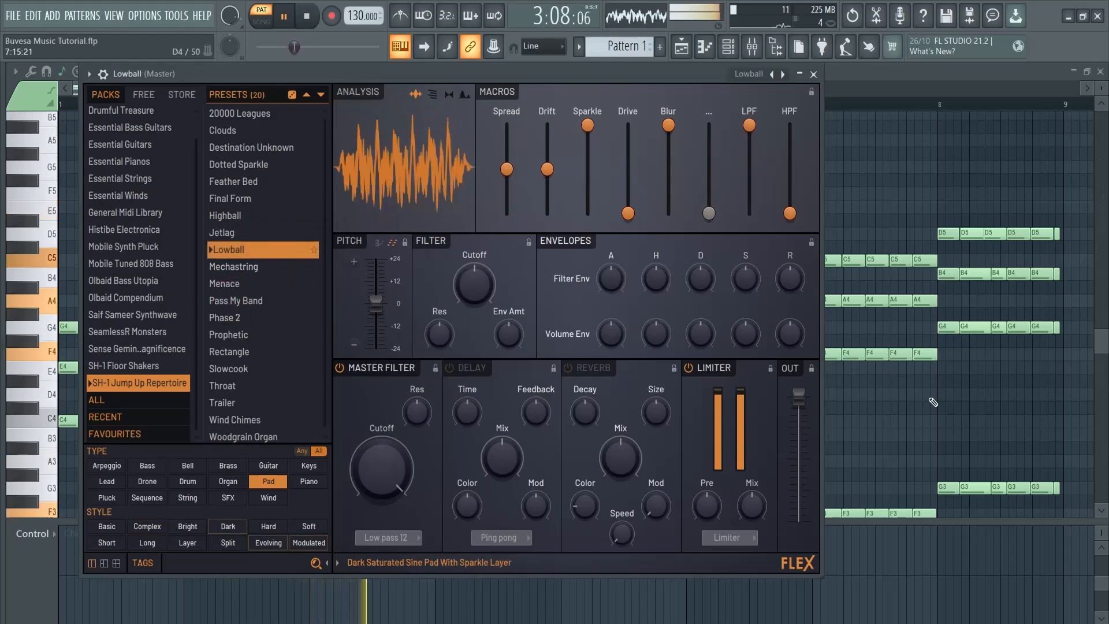
{"action": "left_click", "coordinate": [933, 402]}
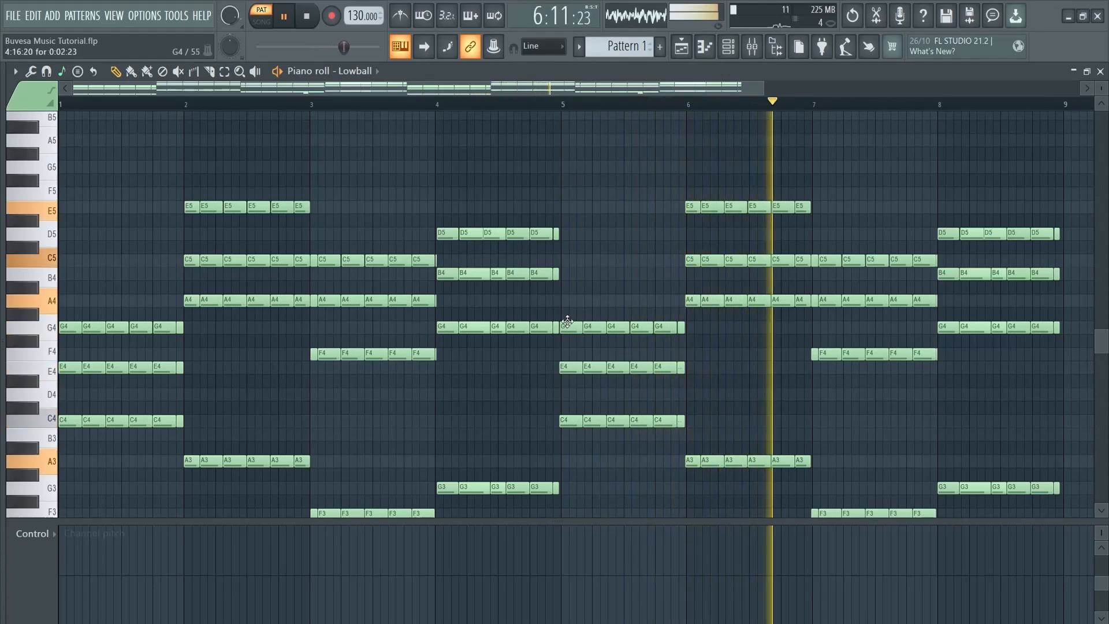
Stop playback, switch to the Playlist, and launch Riff Machine from the Tools menu
{"action": "key", "text": "space"}
{"action": "key", "text": "F5"}
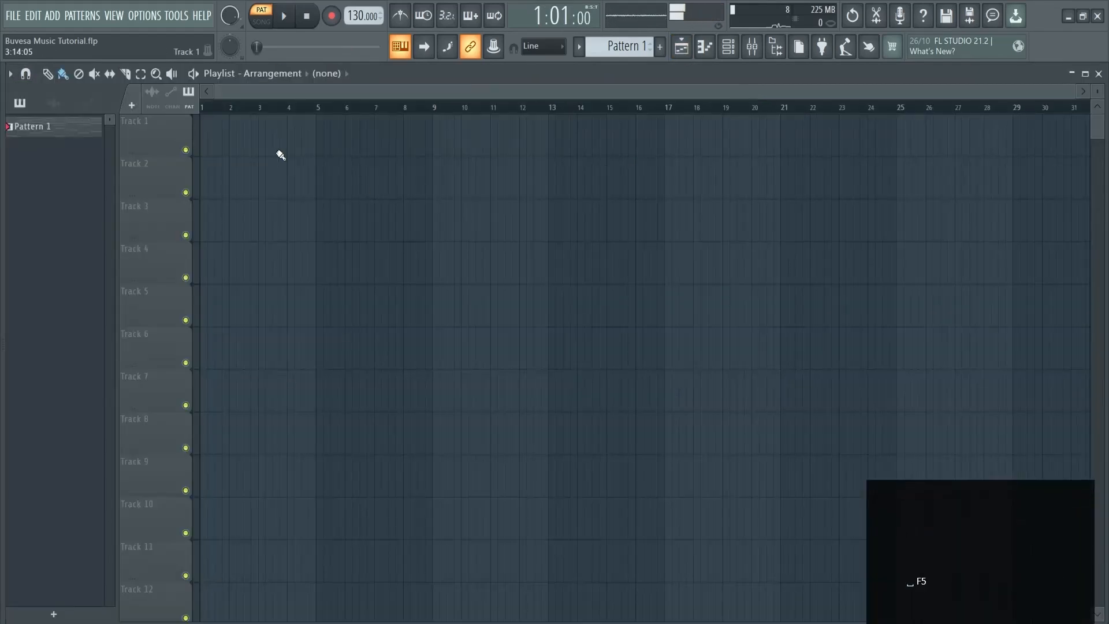
{"action": "left_click", "coordinate": [177, 17]}
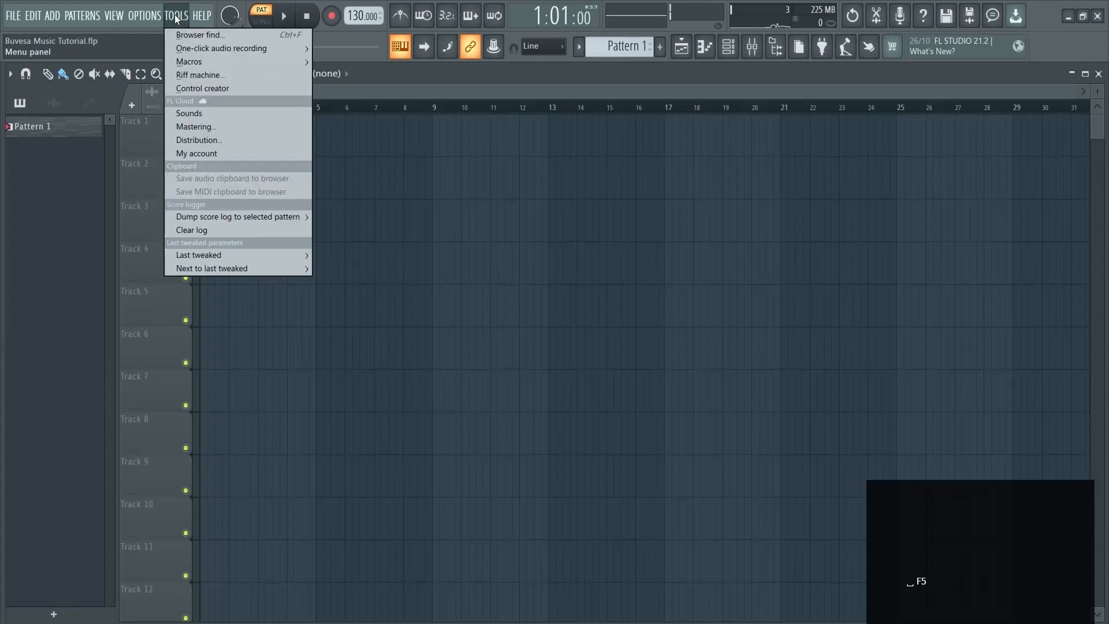
{"action": "left_click", "coordinate": [196, 75]}
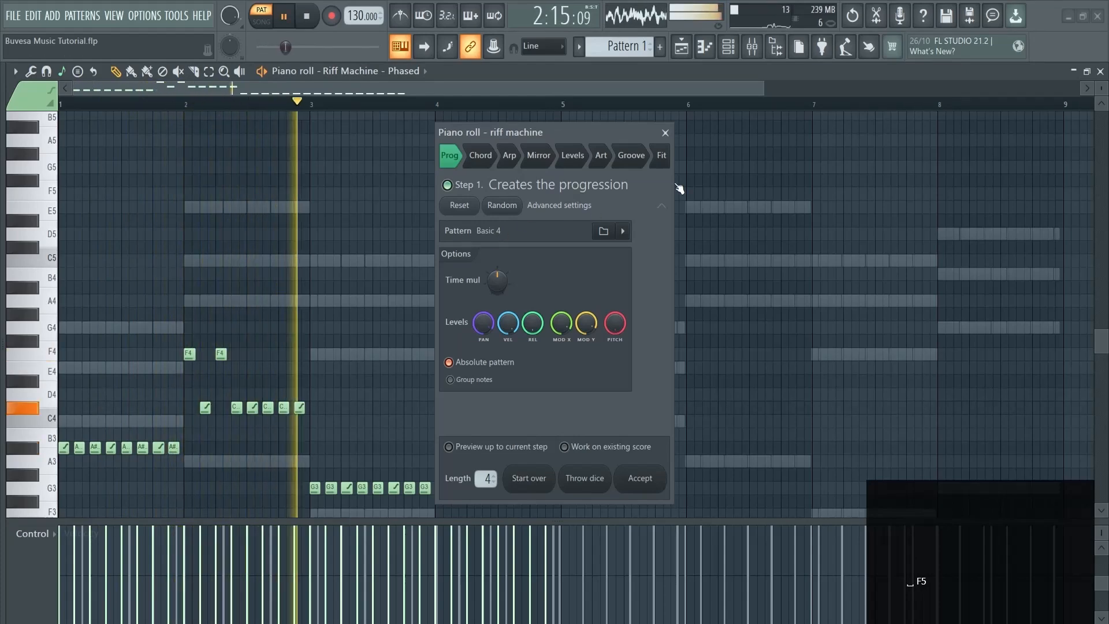
Fit the riff to the Major scale and move the Riff Machine dialog right
{"action": "left_click", "coordinate": [661, 155]}
{"action": "left_click", "coordinate": [507, 249]}
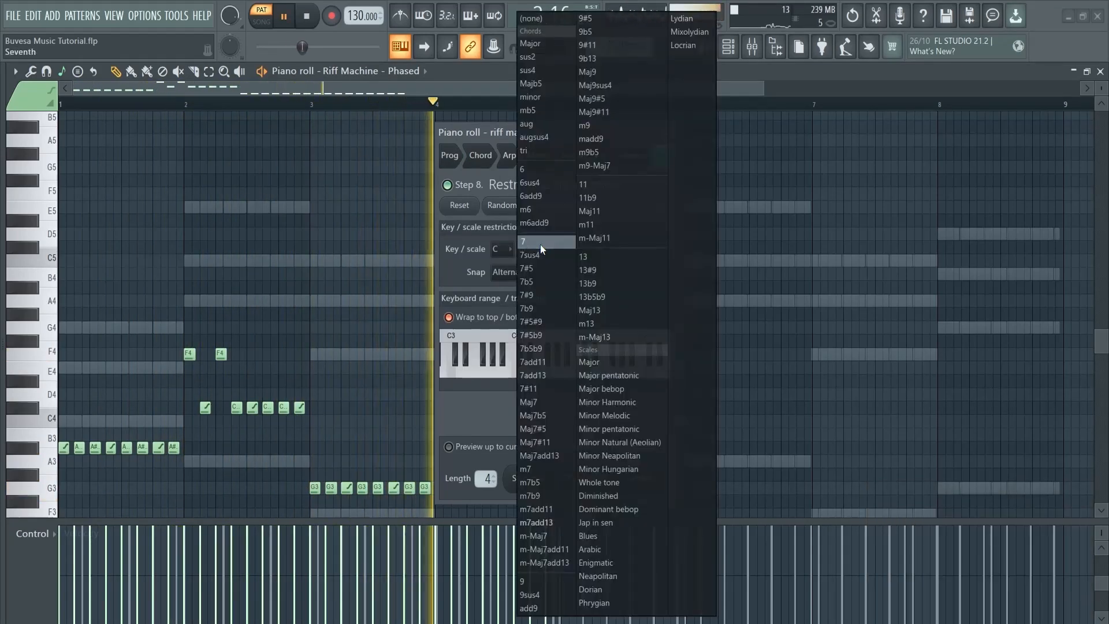
{"action": "left_click", "coordinate": [530, 44]}
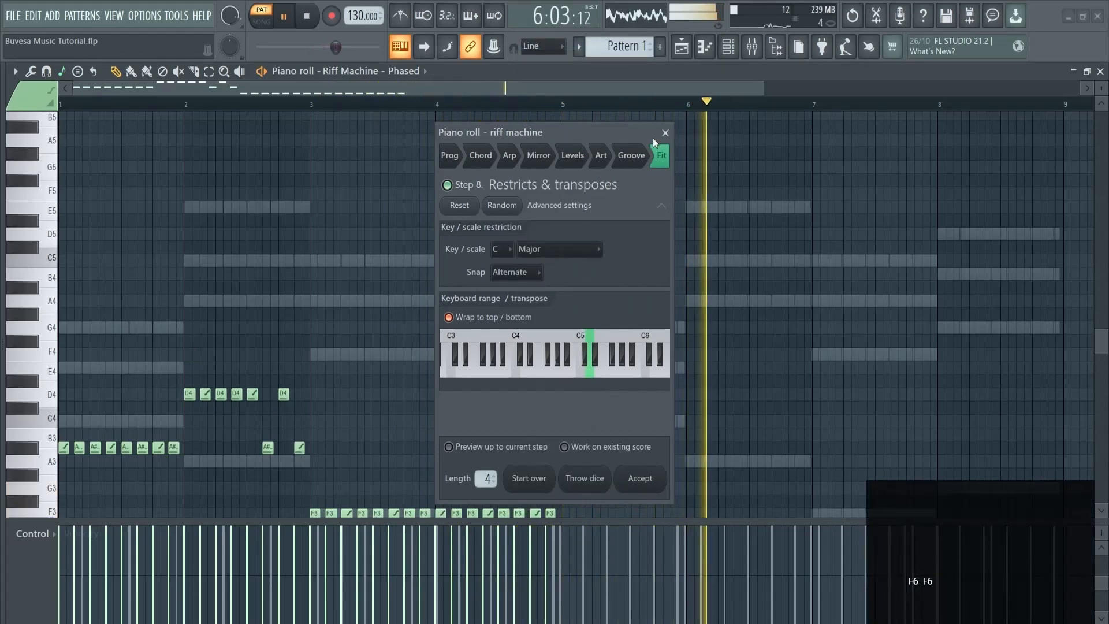
{"action": "left_click_drag", "start_coordinate": [646, 130], "coordinate": [718, 126]}
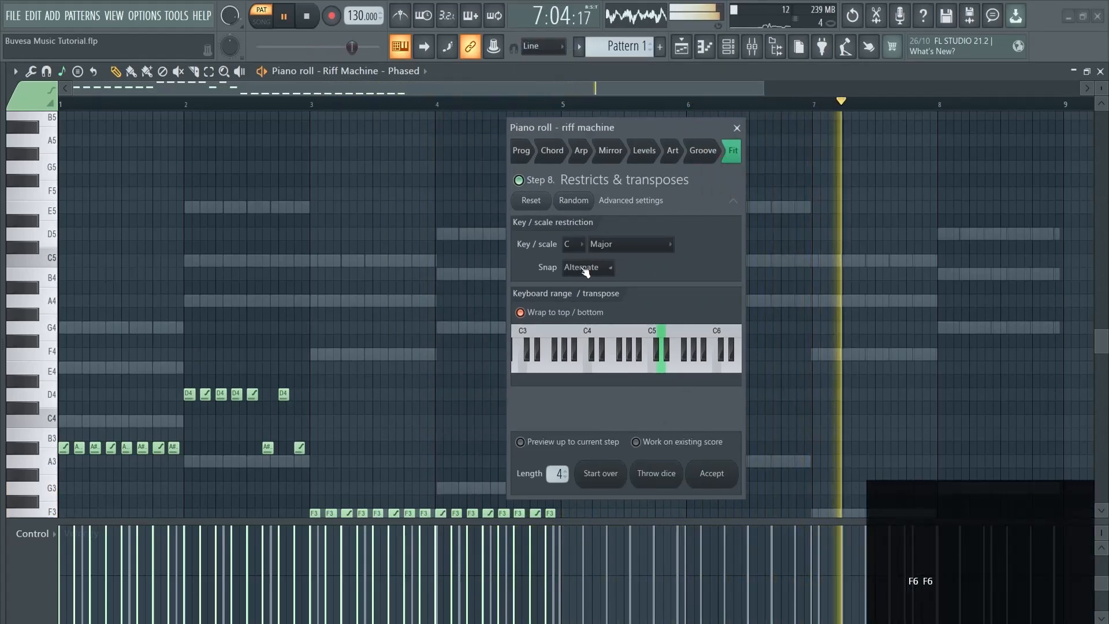
Review the Prog, Chord and Arp steps and lengthen the riff to 8
{"action": "left_click", "coordinate": [531, 152]}
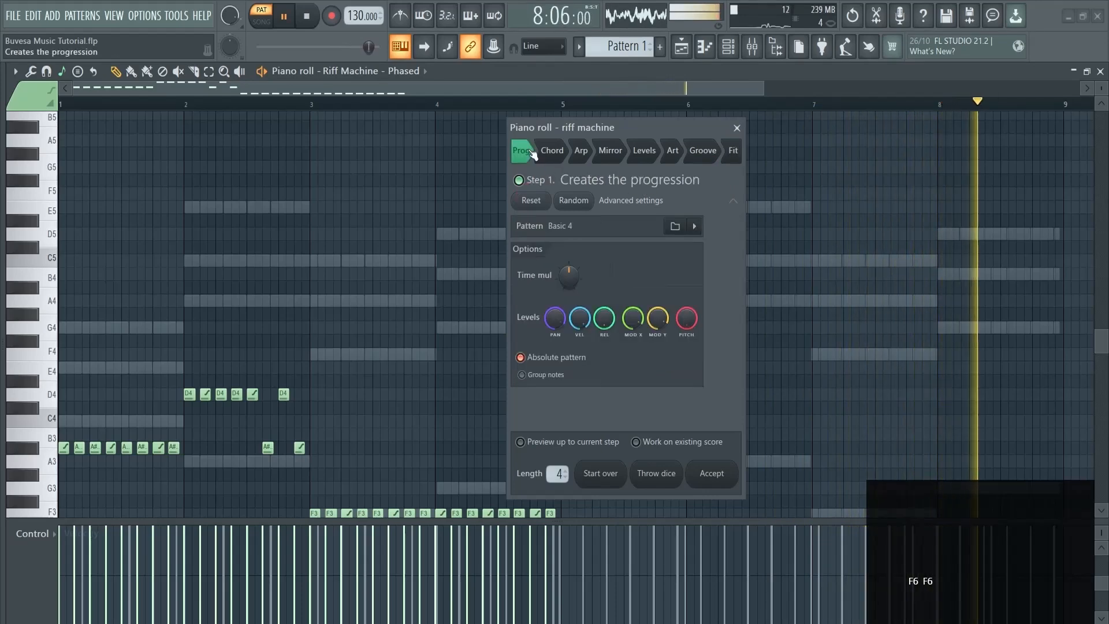
{"action": "left_click", "coordinate": [560, 151]}
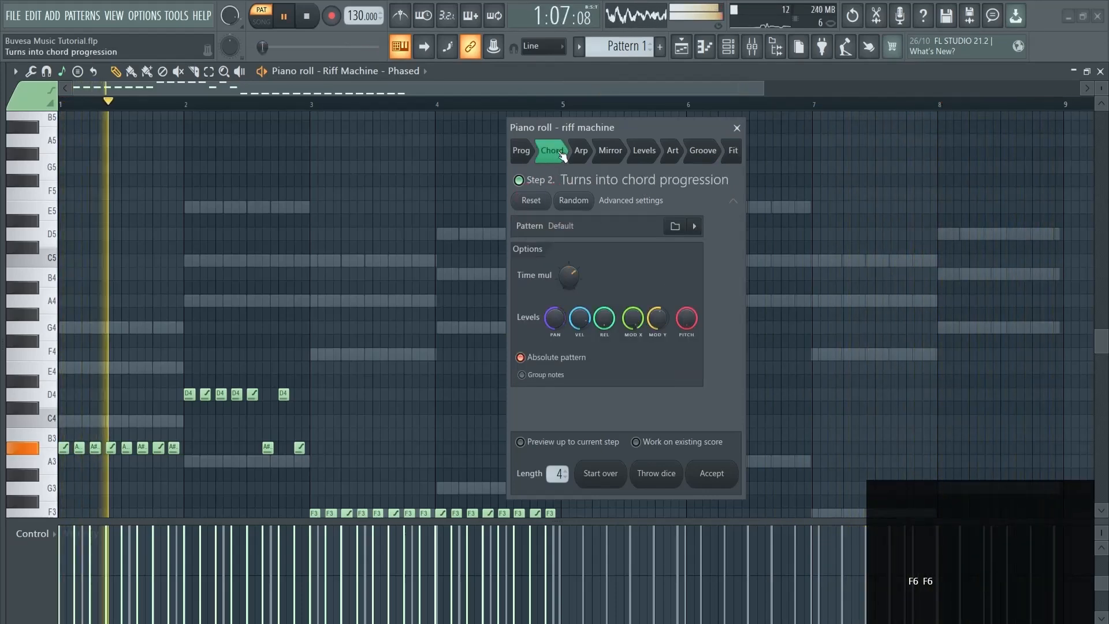
{"action": "left_click", "coordinate": [581, 152]}
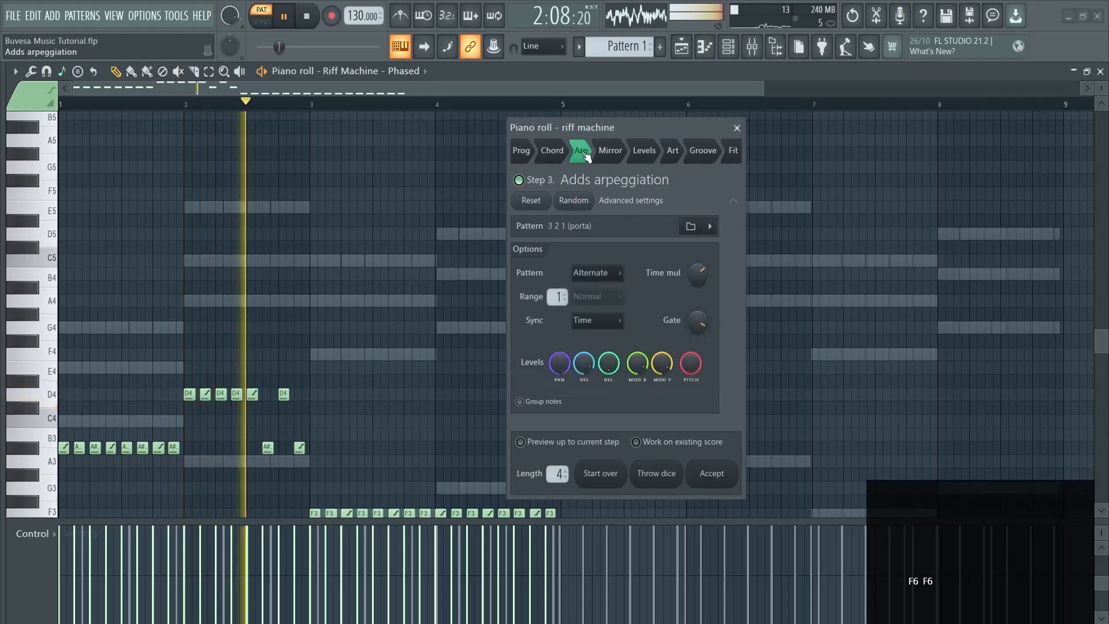
{"action": "left_click_drag", "start_coordinate": [558, 462], "coordinate": [559, 457]}
{"action": "left_click", "coordinate": [551, 150]}
Lower the progression's time multiplier and raise the arpeggio's time multiplier
{"action": "left_click", "coordinate": [518, 152]}
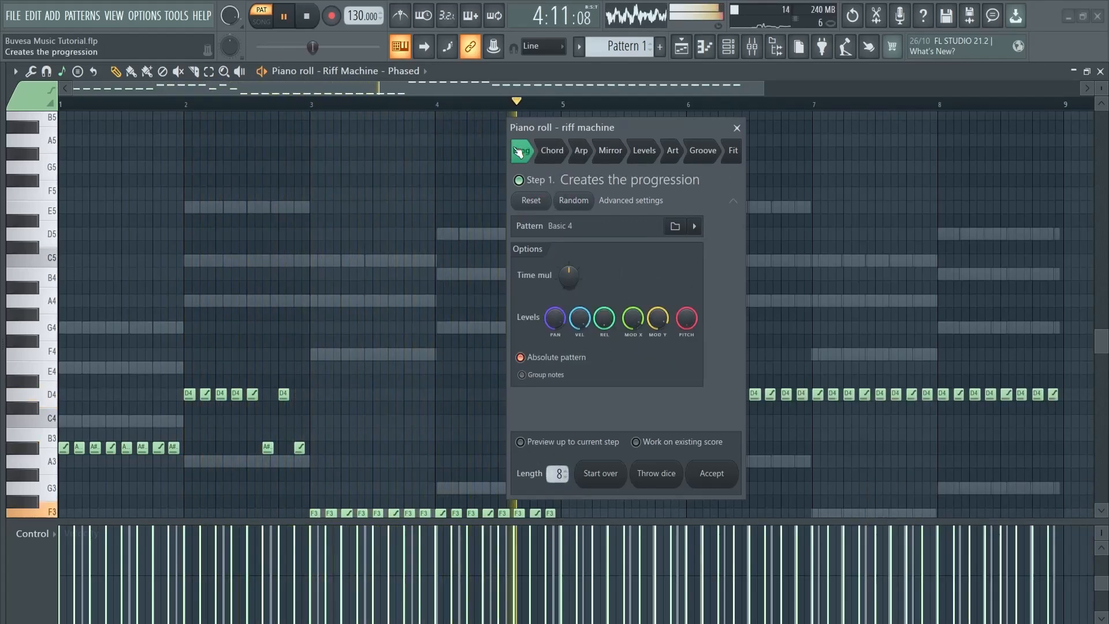
{"action": "left_click_drag", "start_coordinate": [569, 283], "coordinate": [572, 305]}
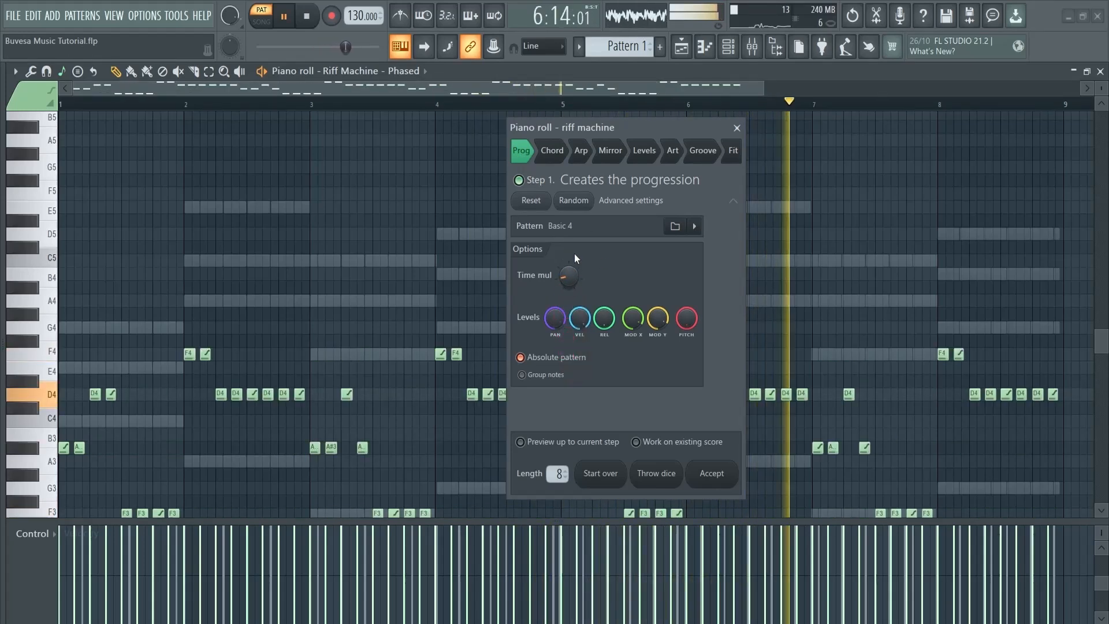
{"action": "left_click", "coordinate": [556, 160]}
{"action": "left_click", "coordinate": [580, 151]}
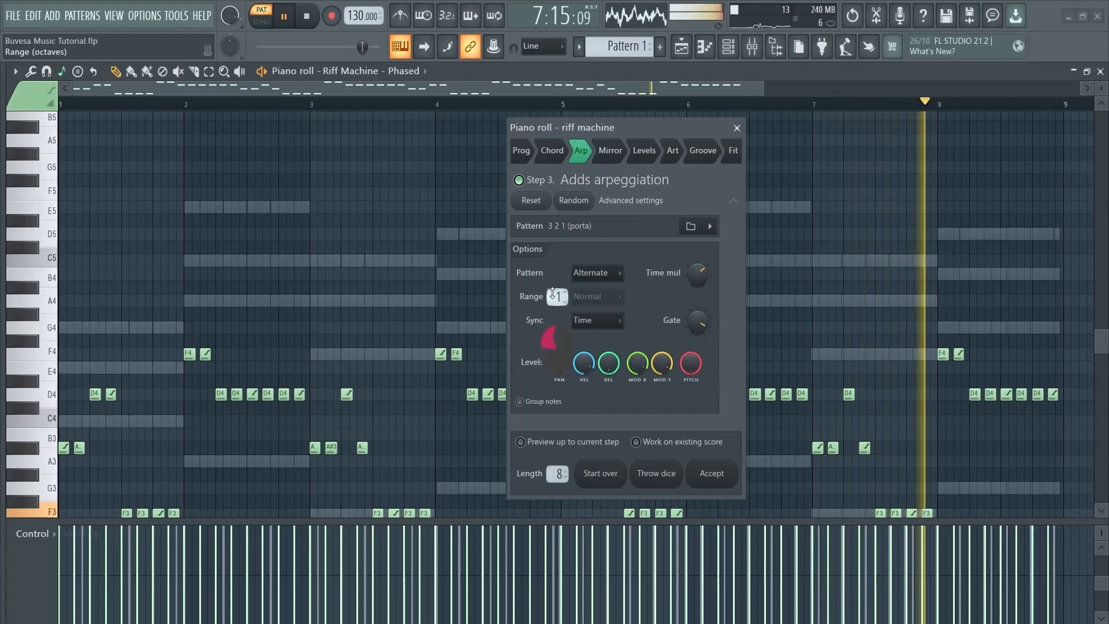
{"action": "left_click_drag", "start_coordinate": [693, 277], "coordinate": [692, 269]}
In the Mirror step, flip the riff vertically instead of horizontally
{"action": "left_click", "coordinate": [610, 150]}
{"action": "left_click", "coordinate": [567, 230]}
{"action": "left_click", "coordinate": [554, 229]}
{"action": "left_click", "coordinate": [550, 269]}
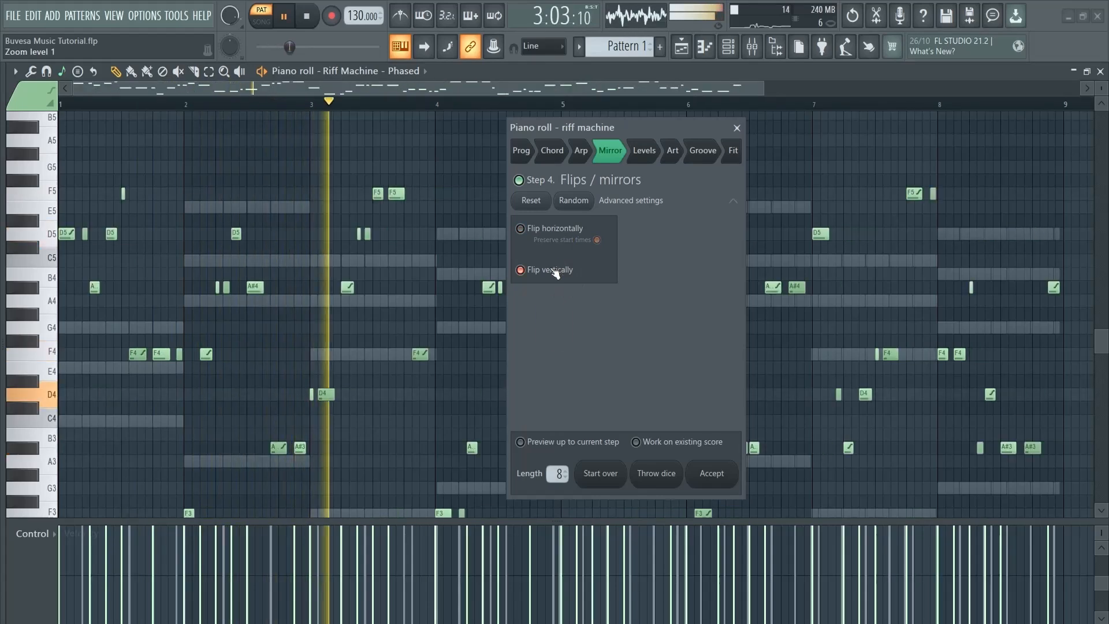
Check the Levels and Art steps, then accept the riff into the piano roll
{"action": "left_click", "coordinate": [645, 151]}
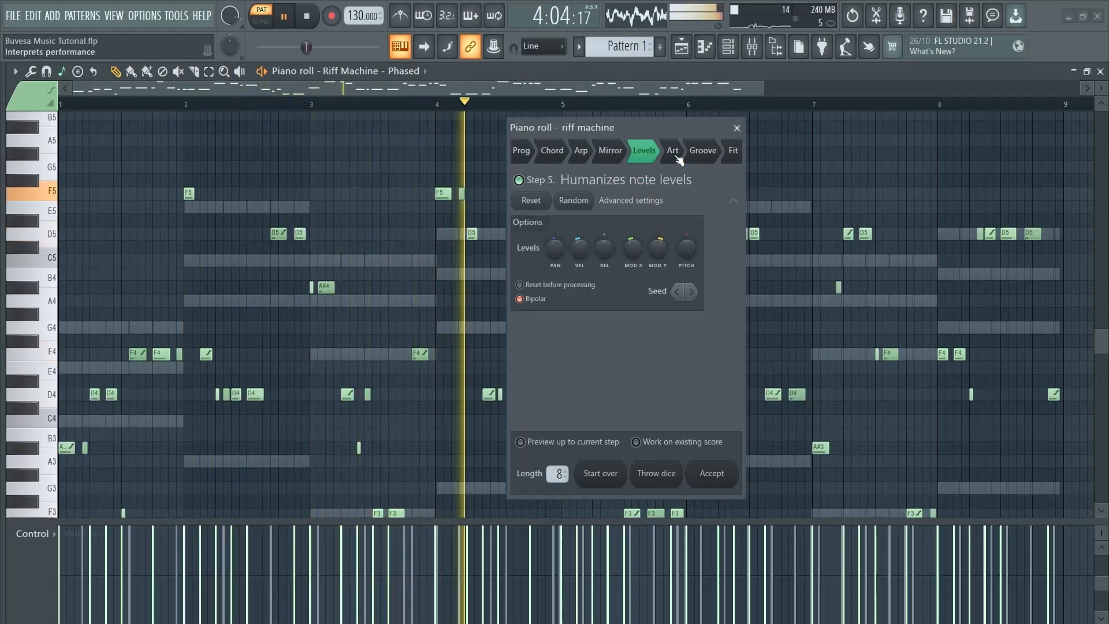
{"action": "left_click", "coordinate": [672, 150]}
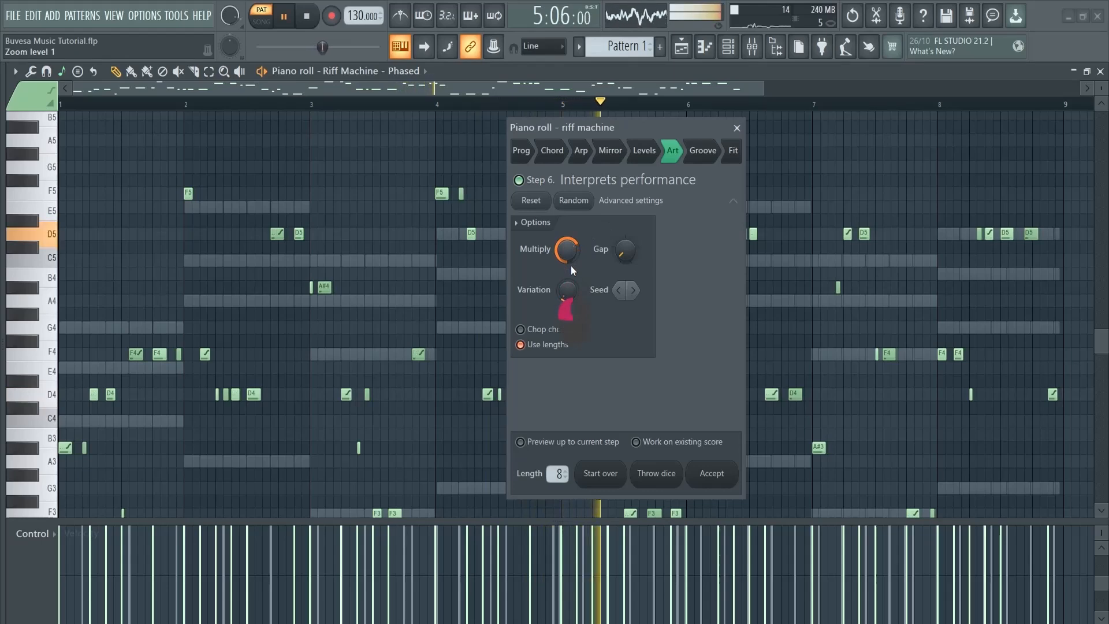
{"action": "left_click", "coordinate": [711, 473]}
{"action": "scroll", "coordinate": [598, 337], "scroll_direction": "down", "scroll_amount": 2}
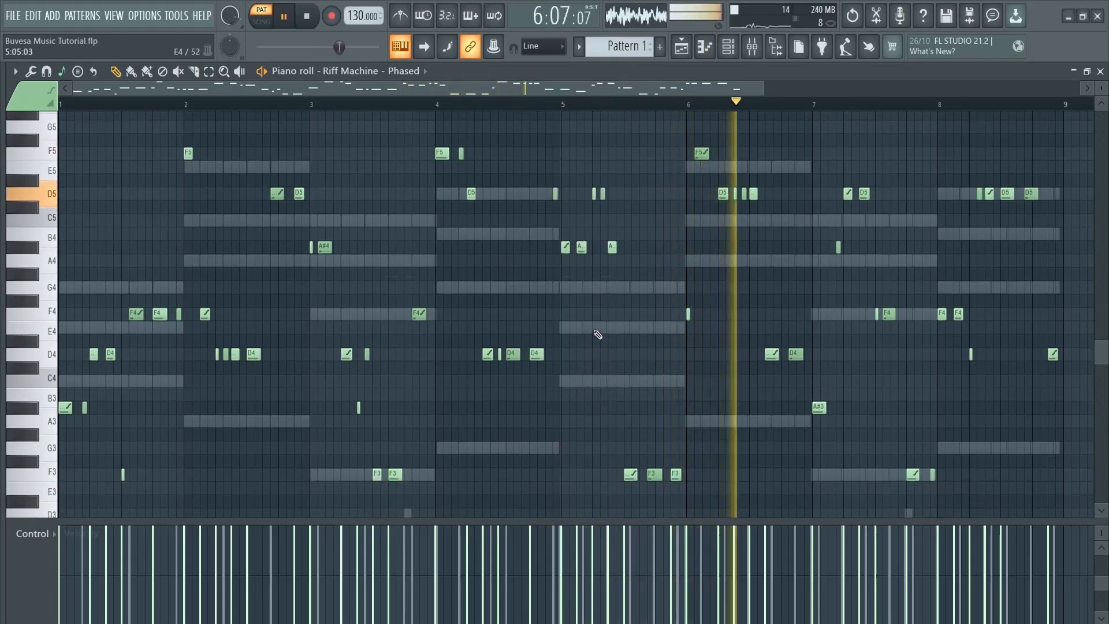
{"action": "key", "text": "F6"}
Open the riff channel's Sytrus synth and audition the Clock and Chip presets
{"action": "left_click", "coordinate": [421, 434]}
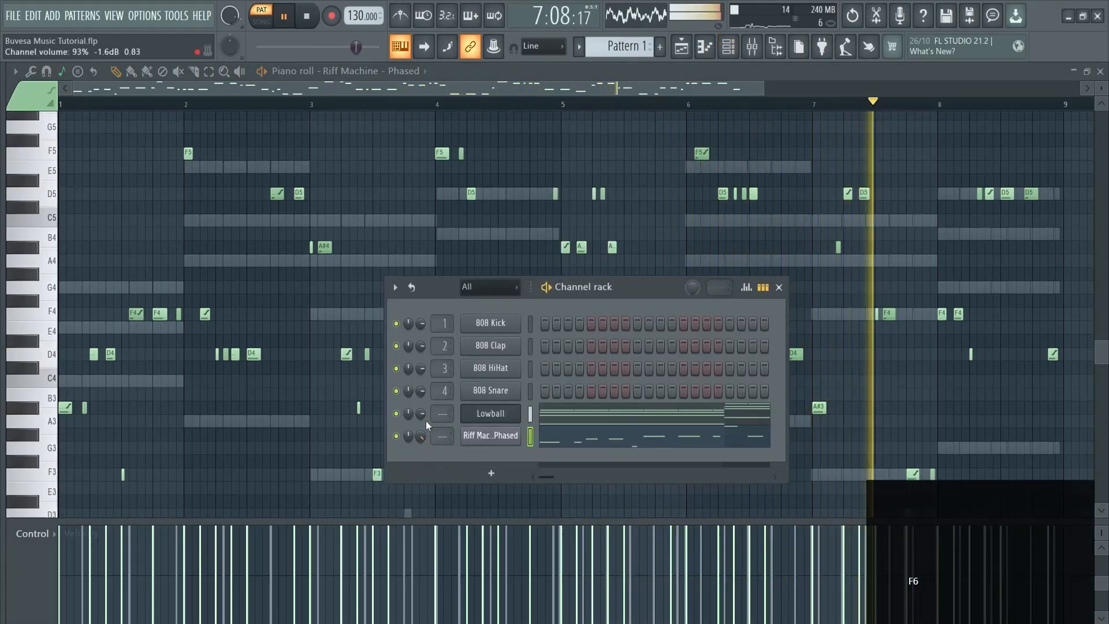
{"action": "left_click", "coordinate": [496, 439]}
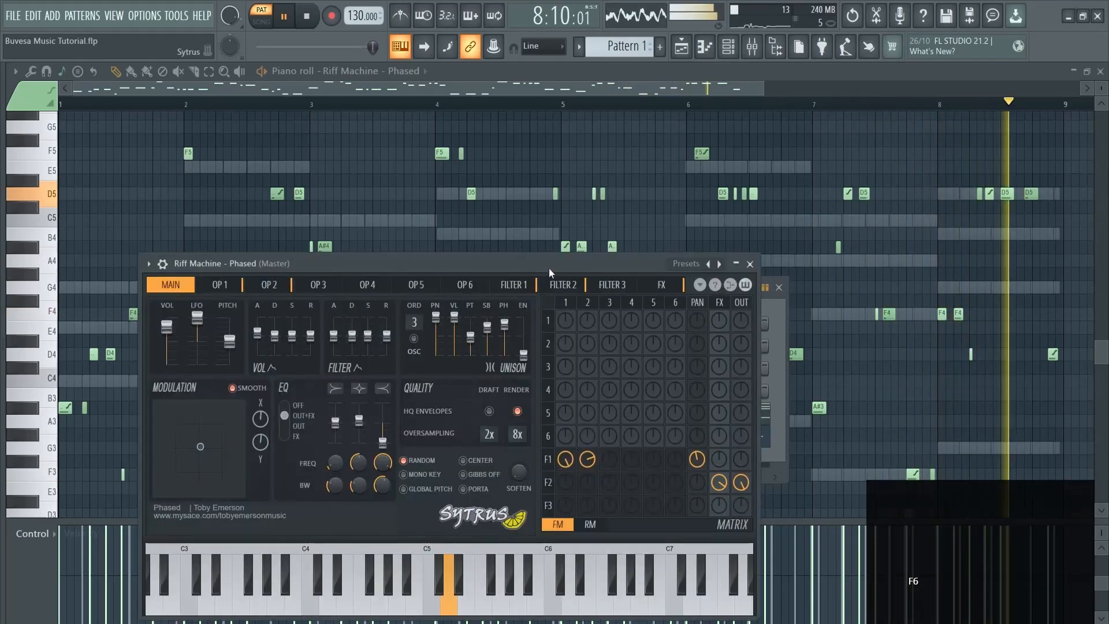
{"action": "left_click", "coordinate": [686, 264]}
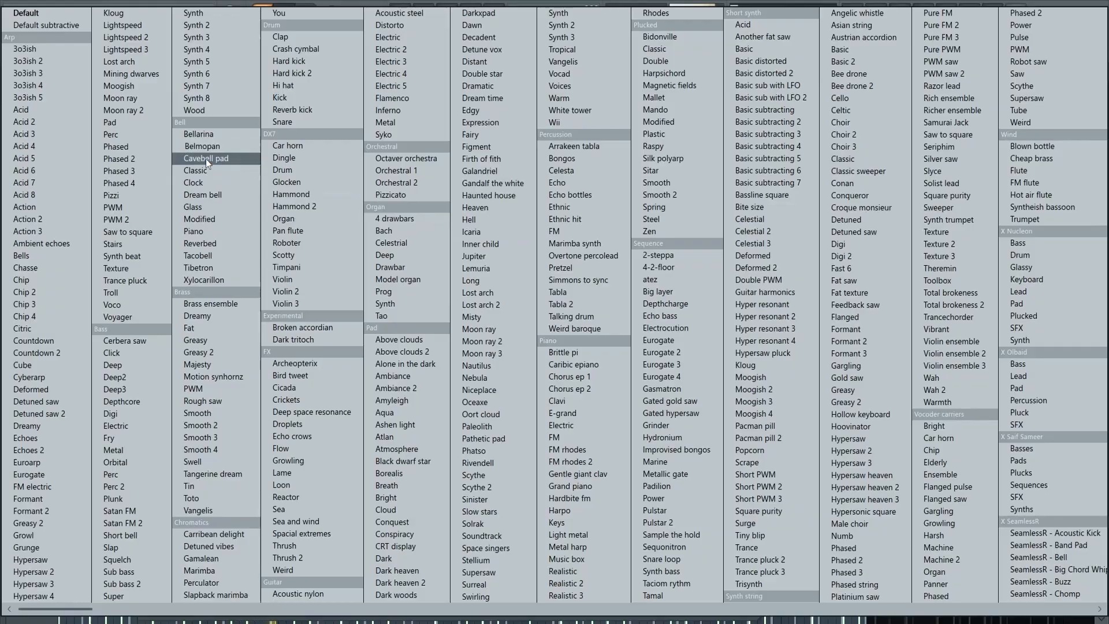
{"action": "left_click", "coordinate": [208, 185]}
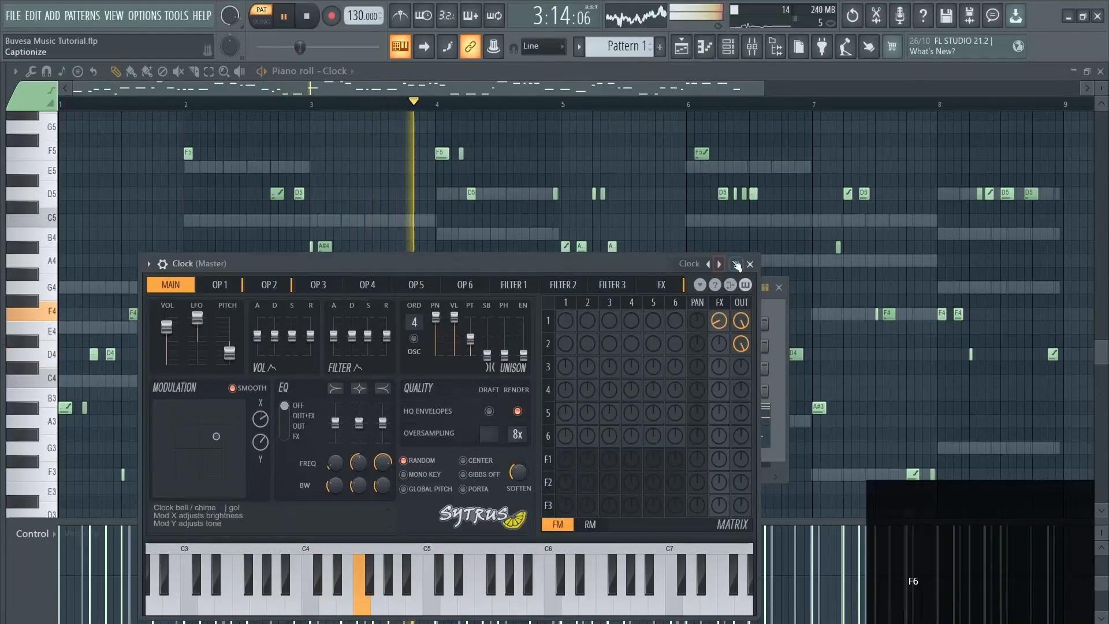
{"action": "left_click", "coordinate": [751, 258]}
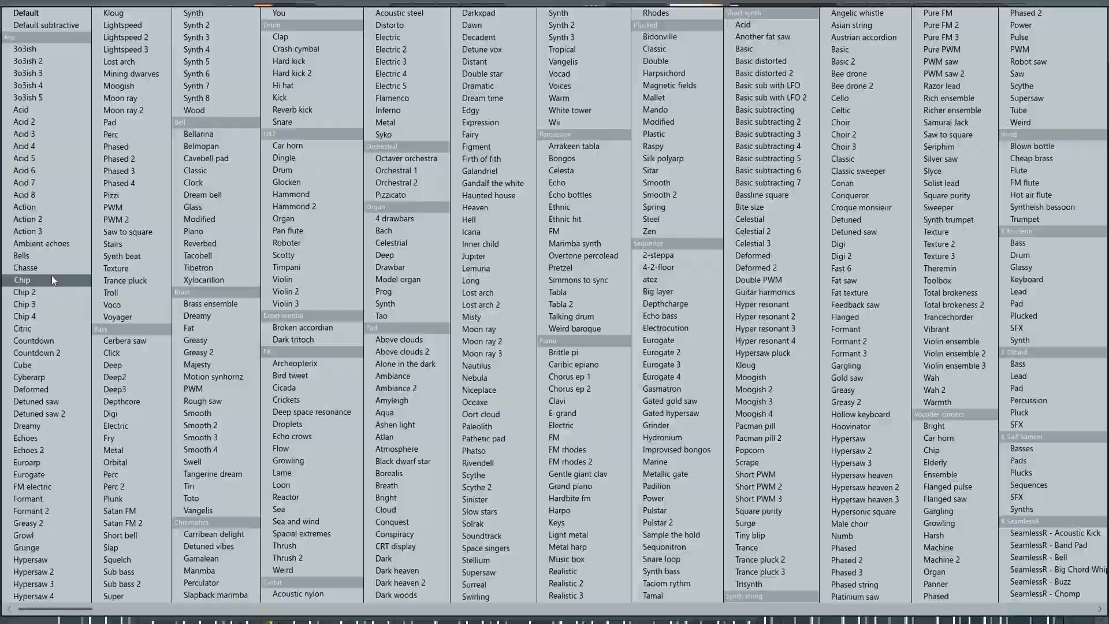
{"action": "left_click", "coordinate": [51, 275]}
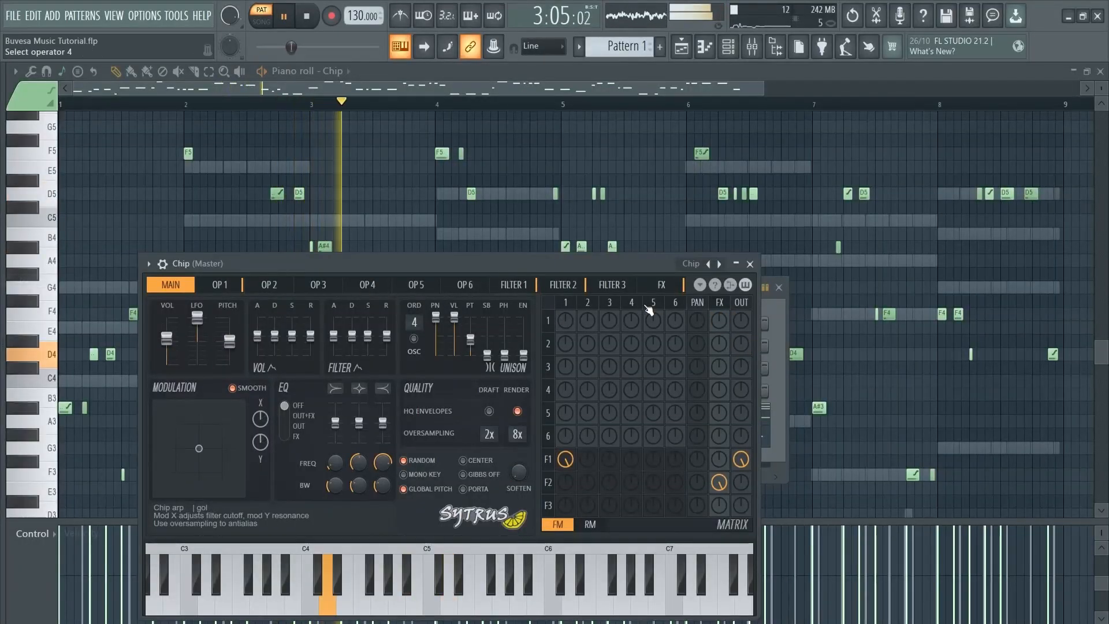
Try Violin ensemble, load Croque monsieur, close Sytrus and the channel rack, and stop playback
{"action": "left_click", "coordinate": [701, 285]}
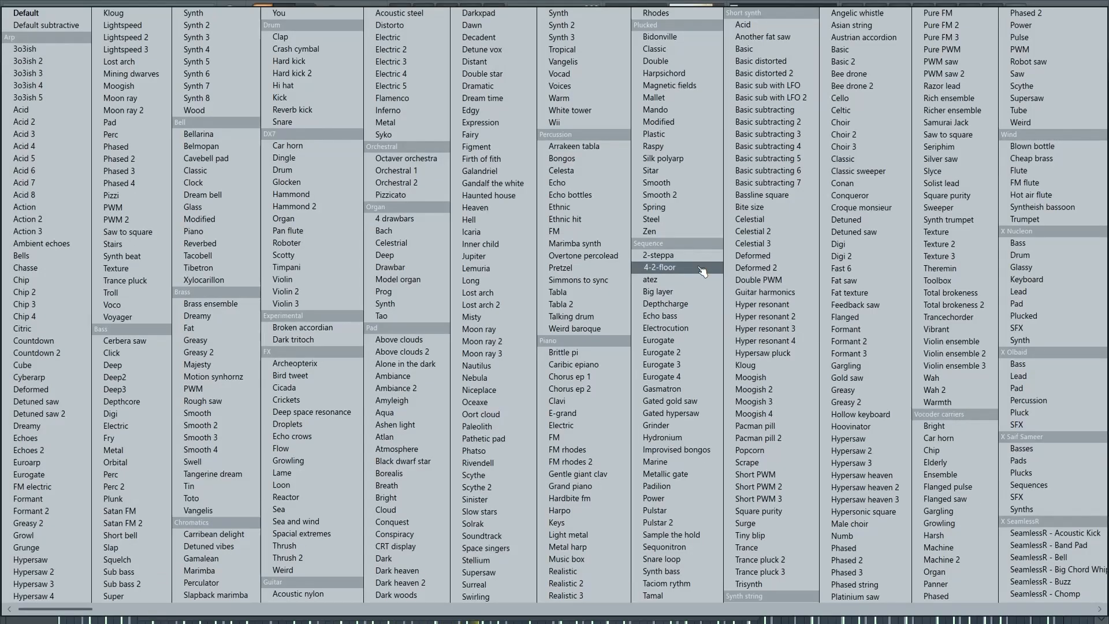
{"action": "left_click", "coordinate": [965, 345]}
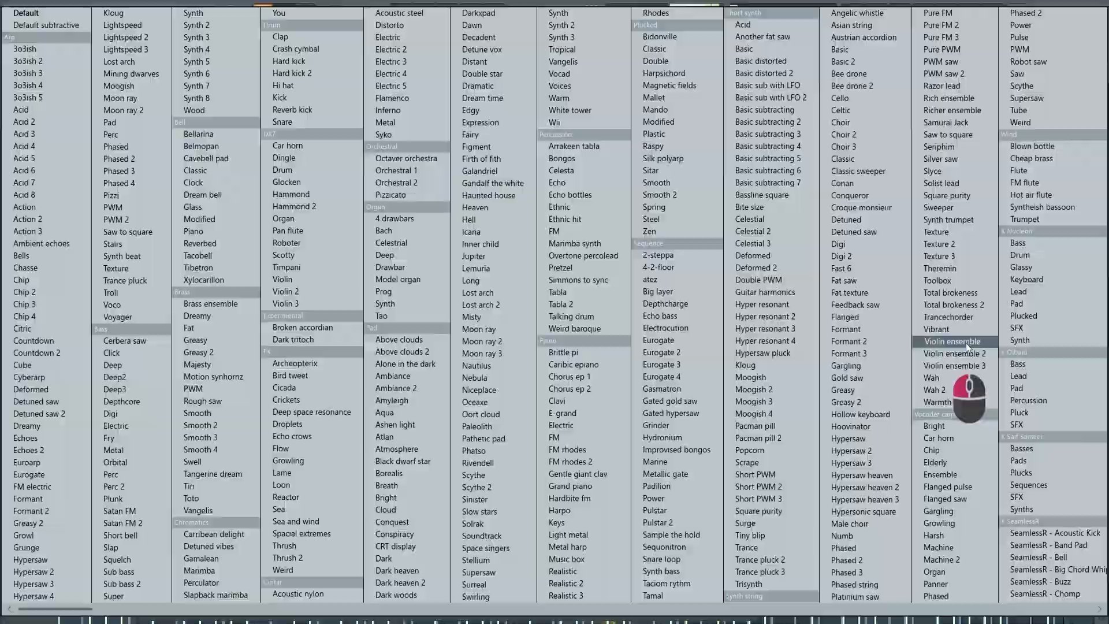
{"action": "left_click", "coordinate": [659, 265]}
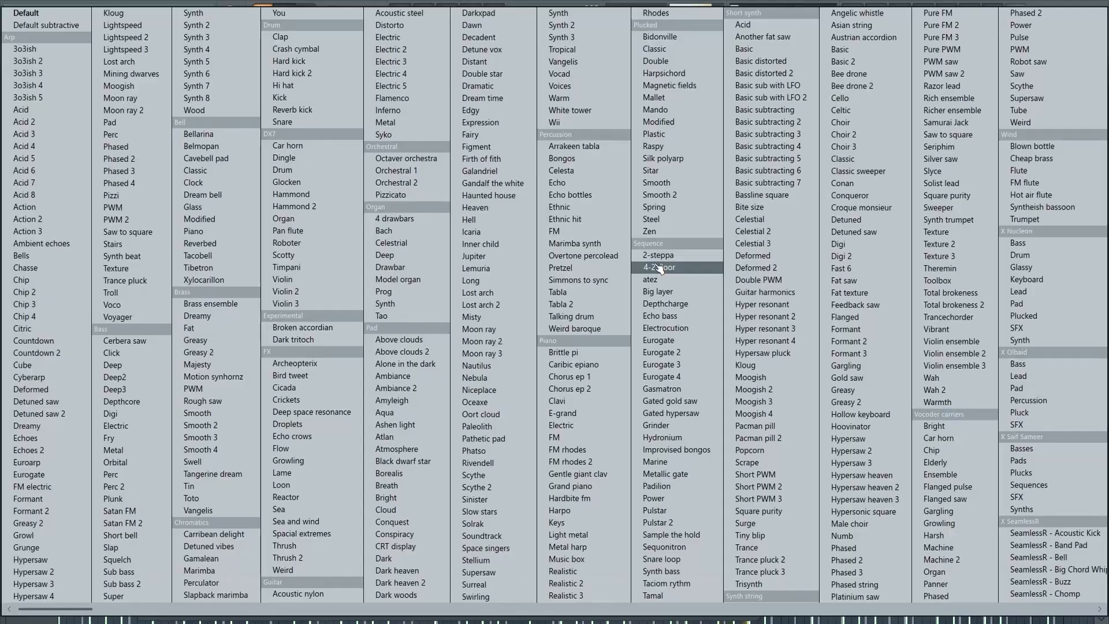
{"action": "left_click", "coordinate": [884, 208]}
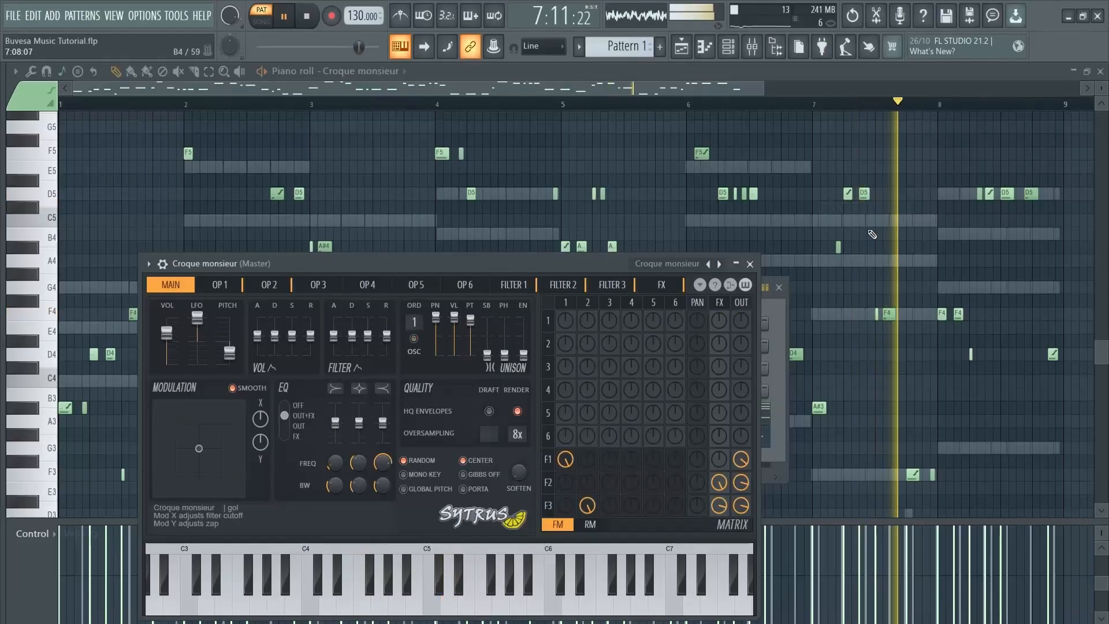
{"action": "left_click", "coordinate": [750, 264]}
{"action": "left_click", "coordinate": [778, 287]}
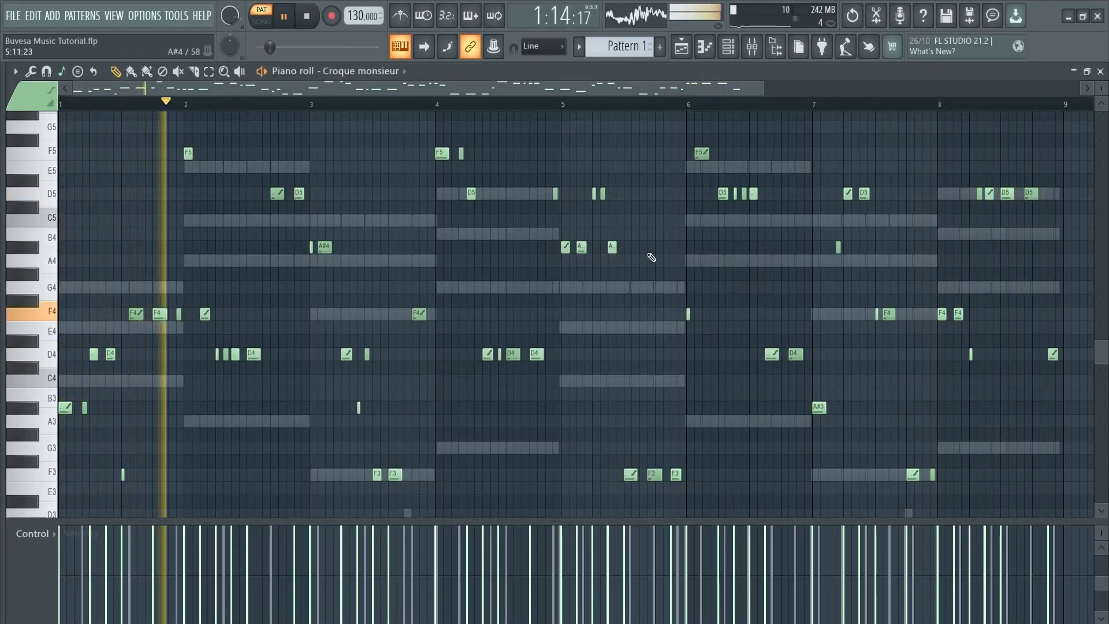
{"action": "key", "text": "space"}
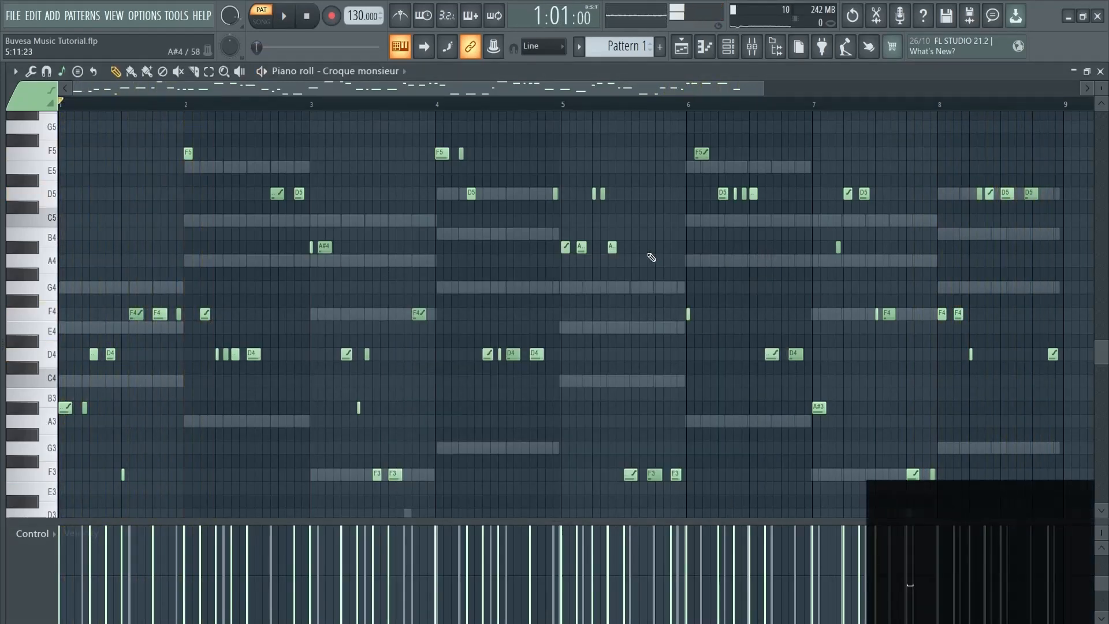